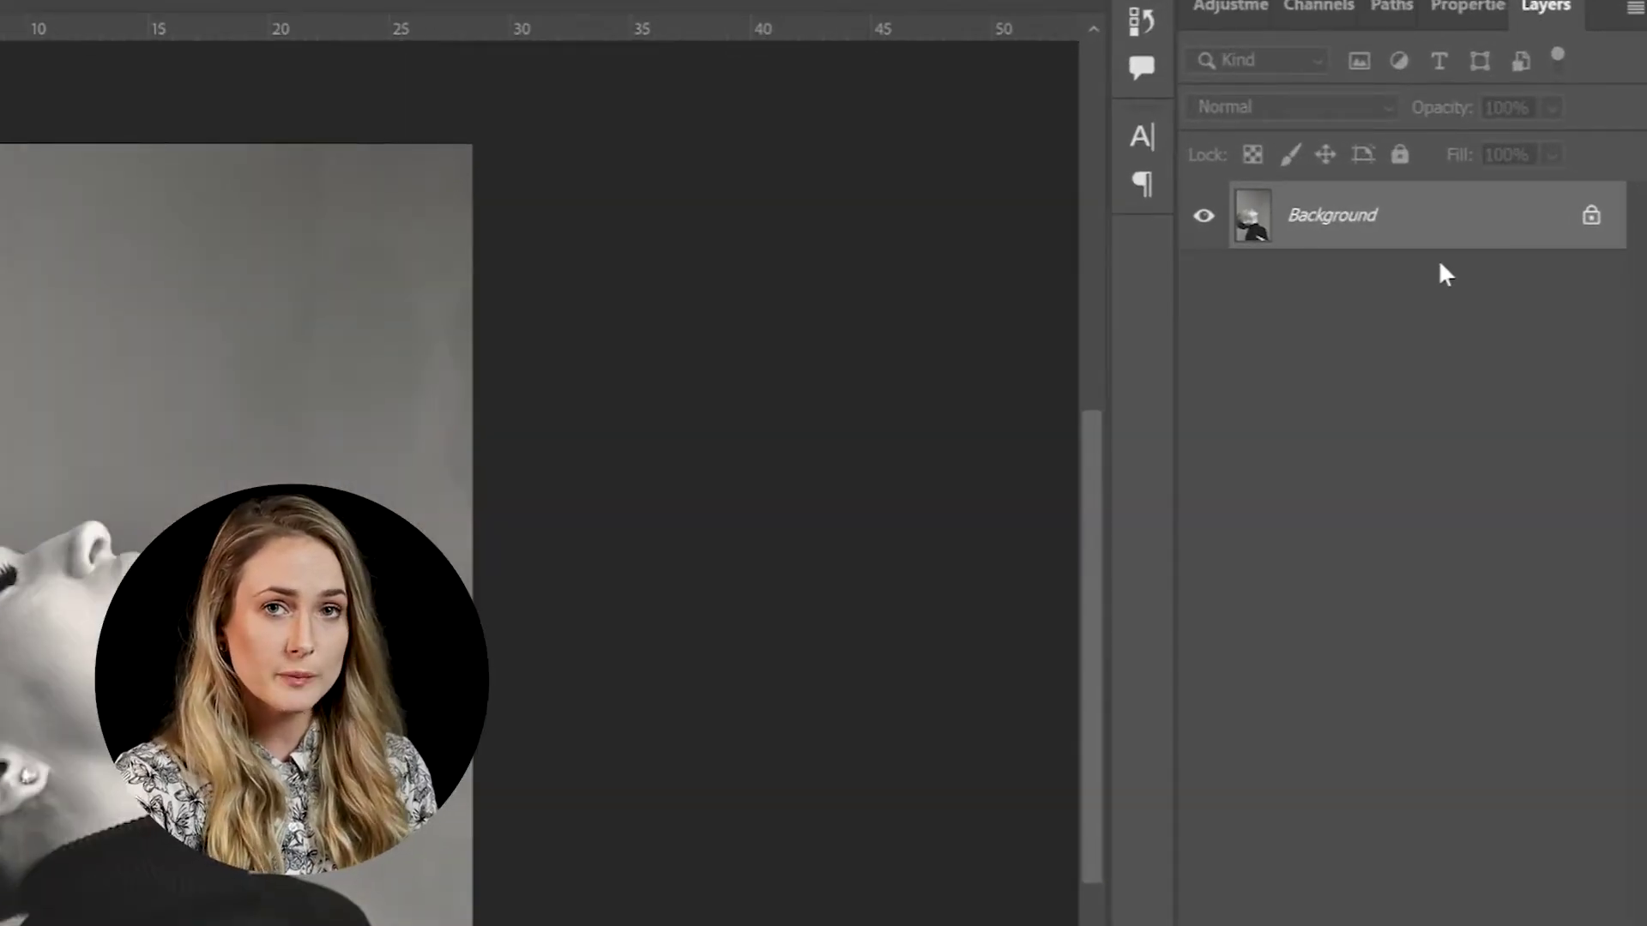
Duplicate the photo onto a new layer named 'Subject'.
key(ctrl+j)
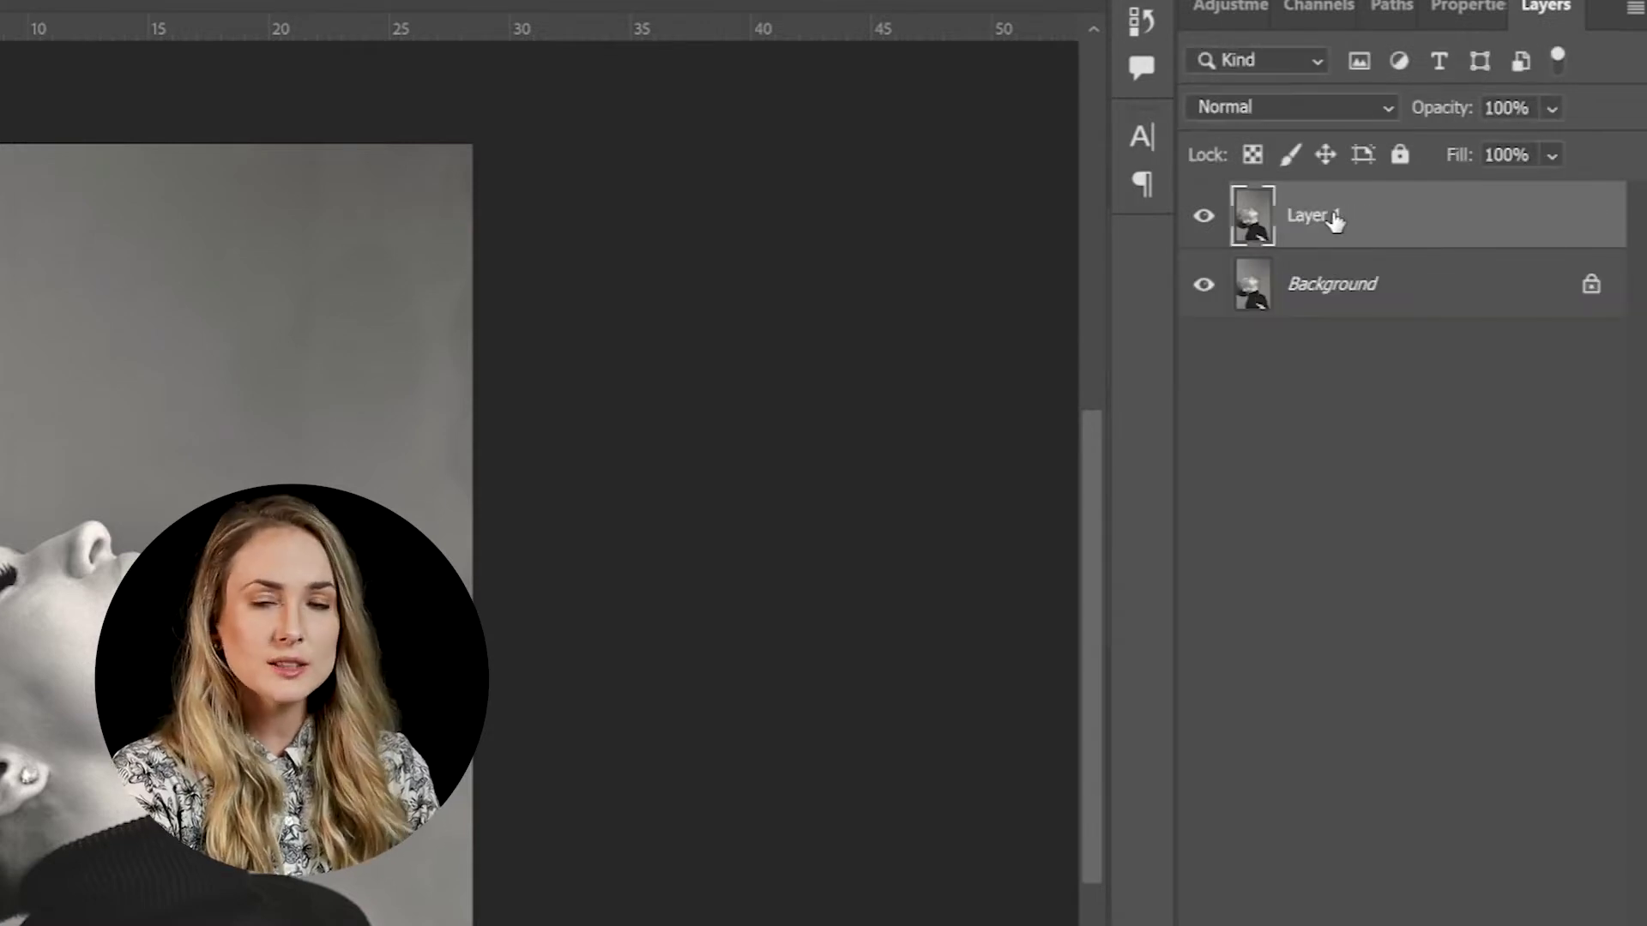
double_click(1333, 217)
text(Subject)
key(Return)
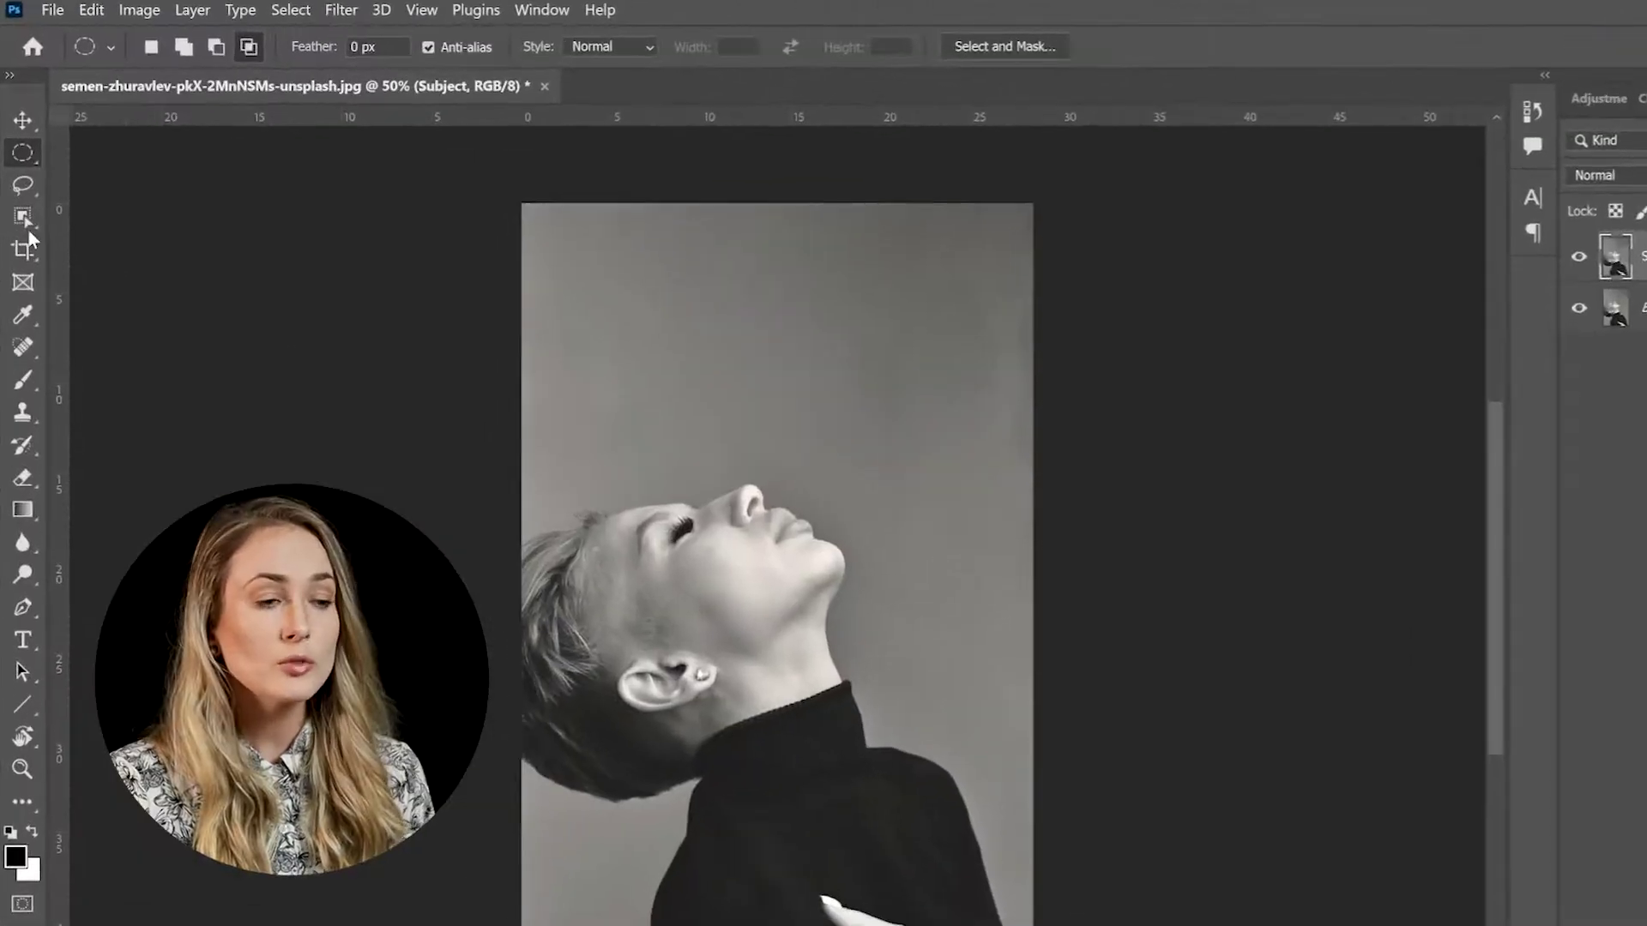
Mask the woman on Subject with Select Subject, hide it, and duplicate the Background layer.
right_click(23, 254)
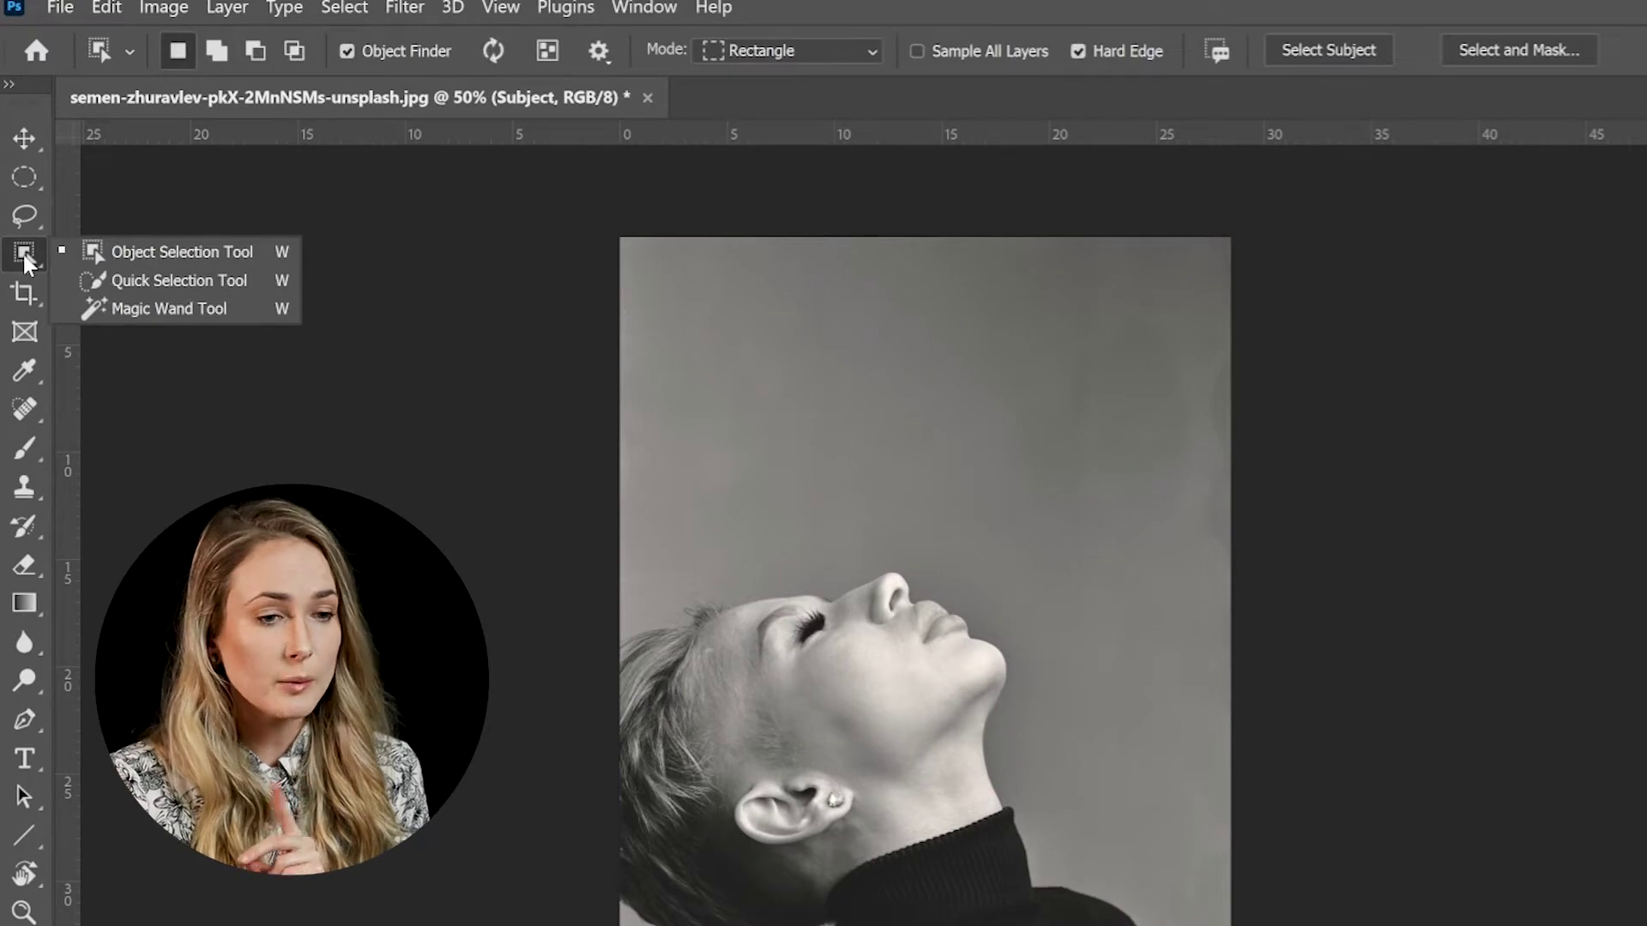
click(1342, 50)
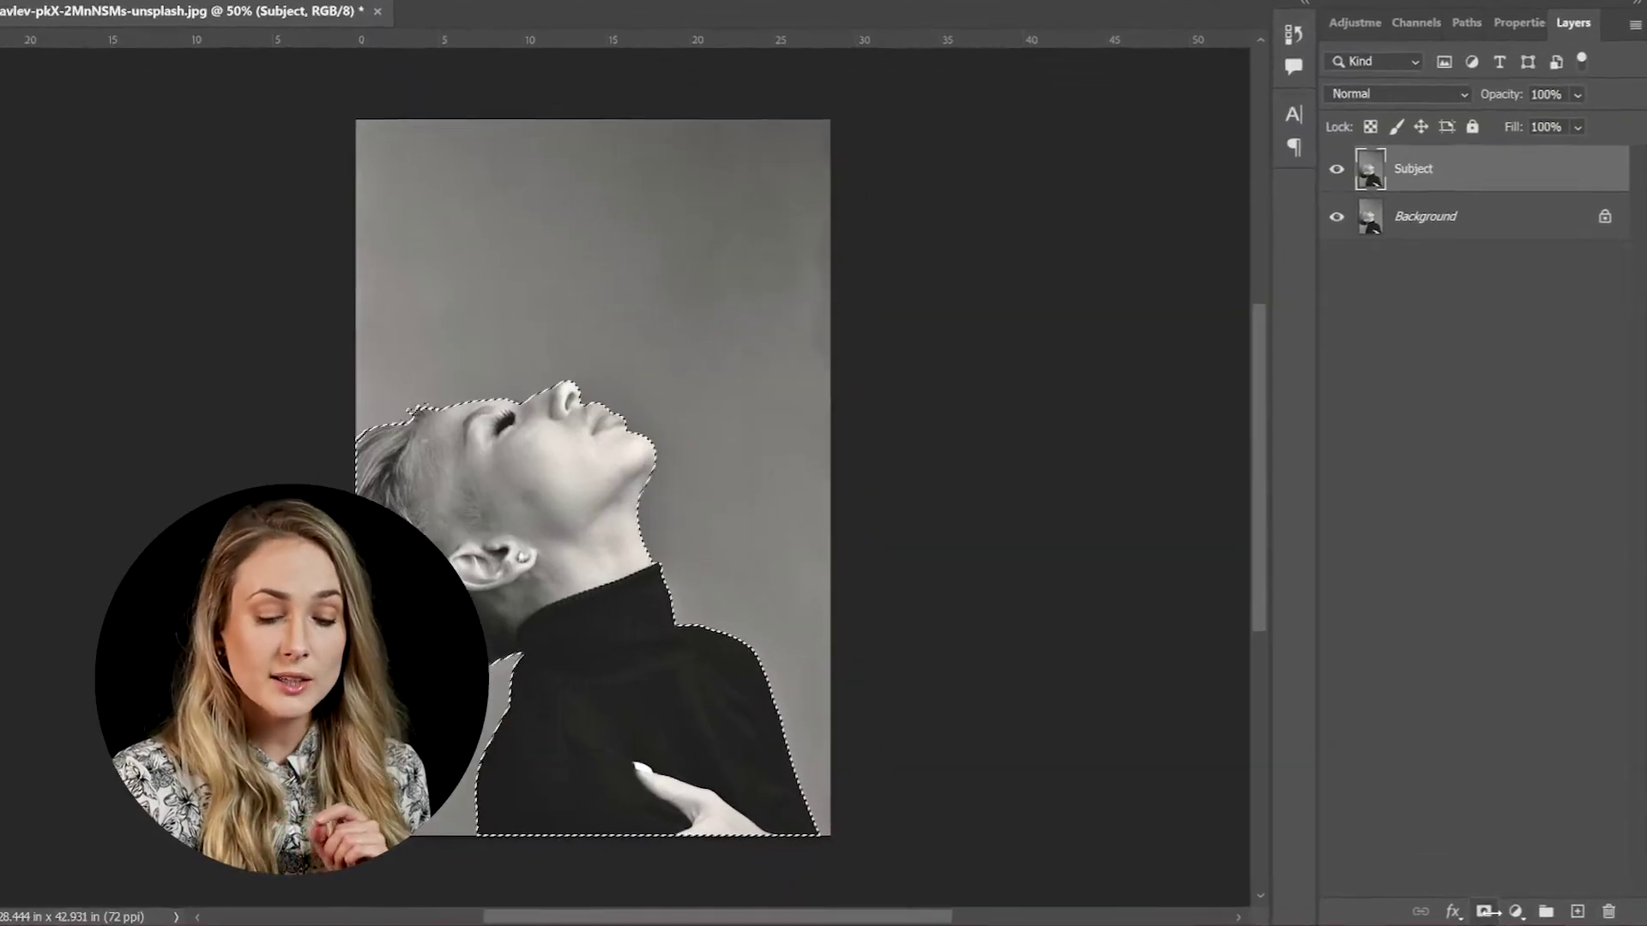
click(1484, 910)
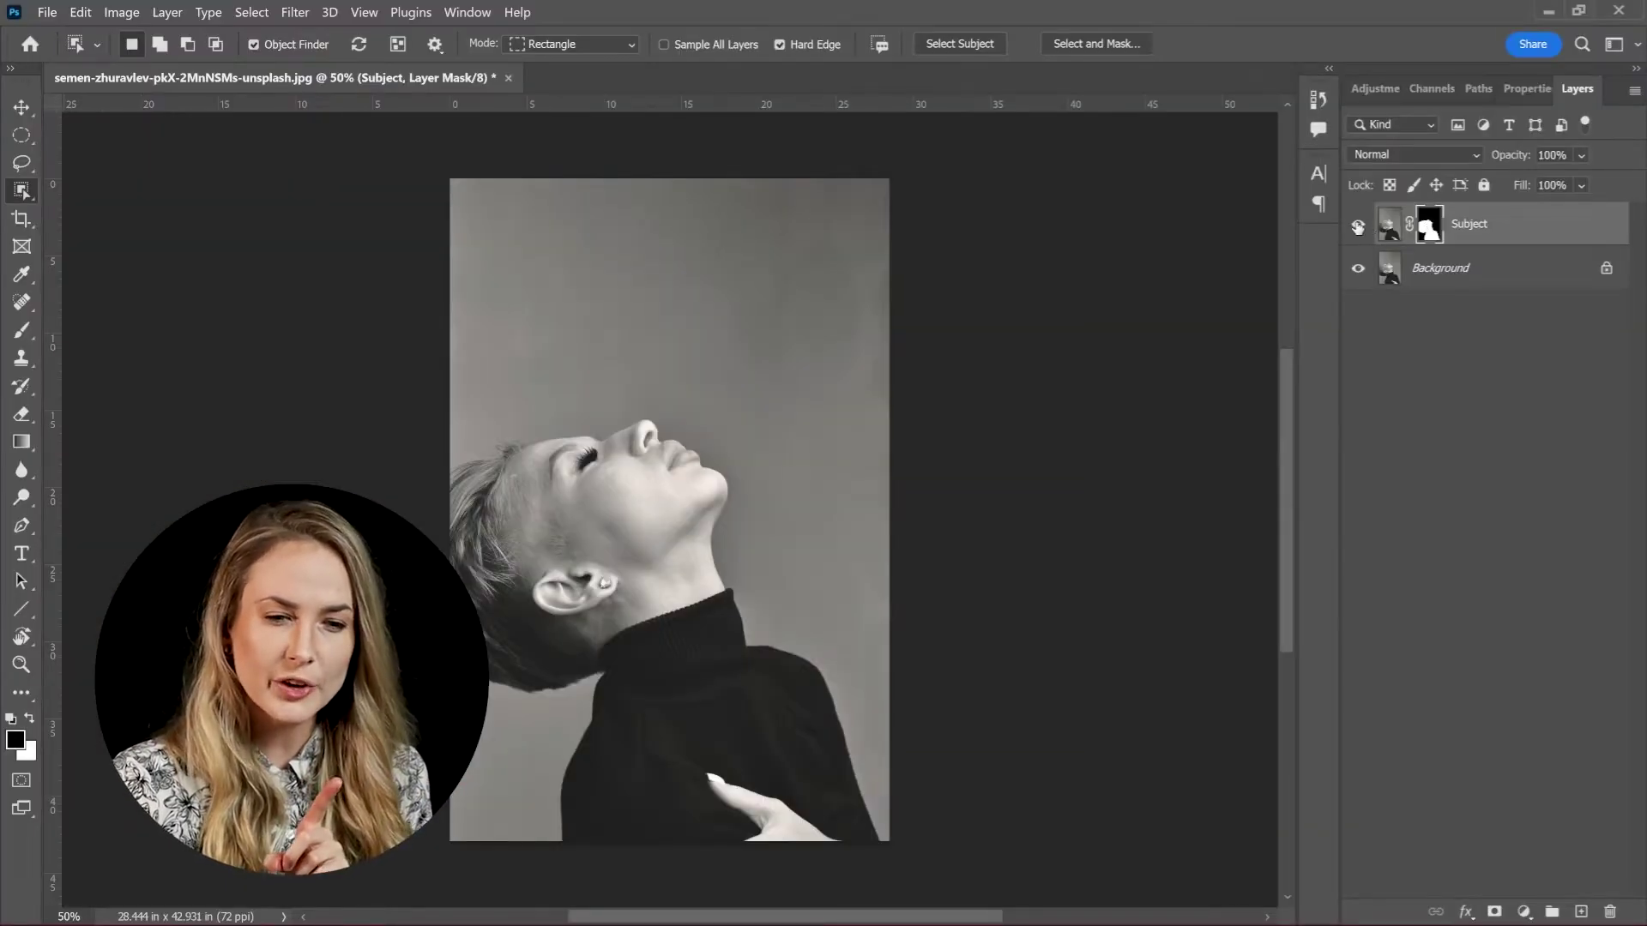
click(1358, 226)
click(1426, 268)
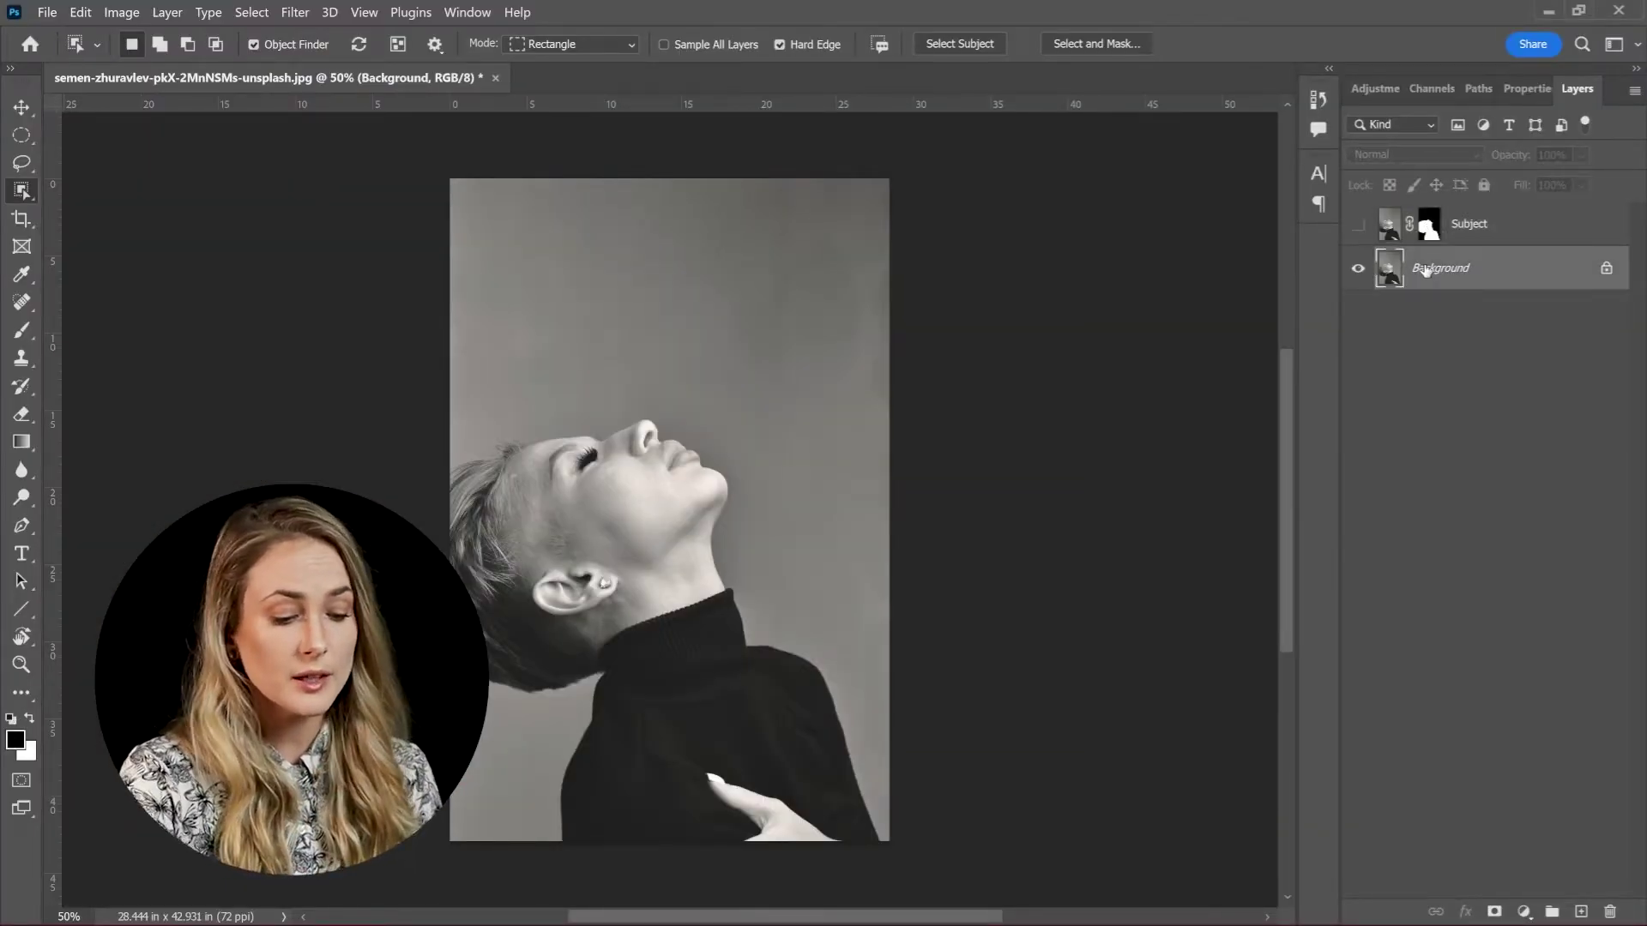
key(ctrl+j)
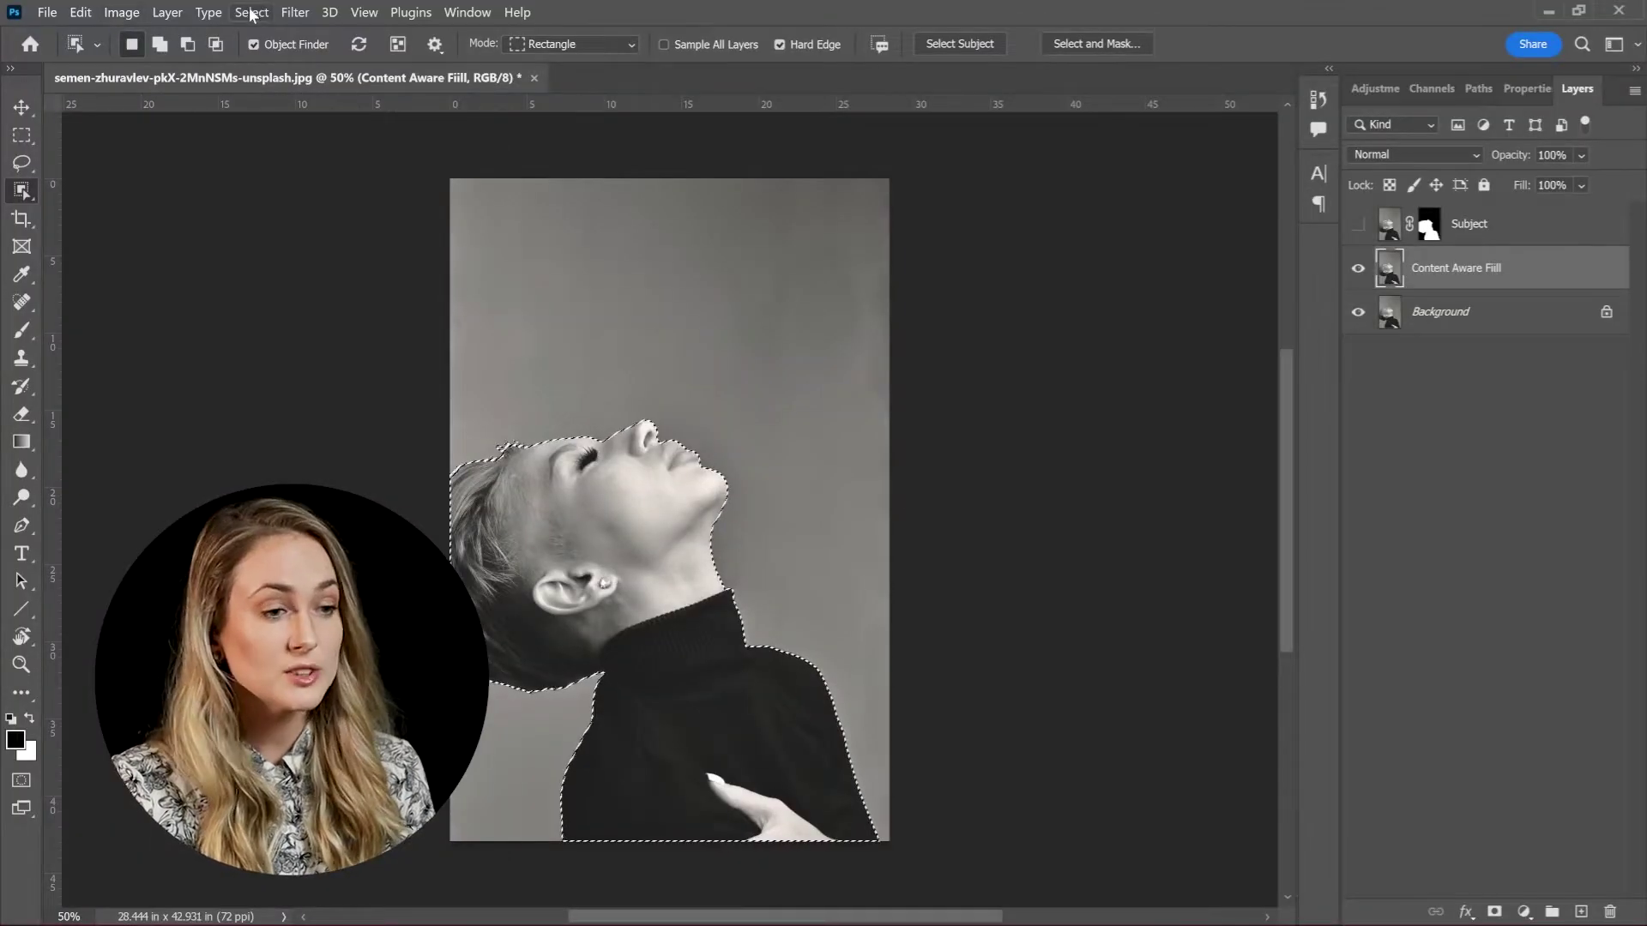
Expand the figure selection by 10 pixels with Select > Modify > Expand.
click(251, 12)
mouse_move(361, 309)
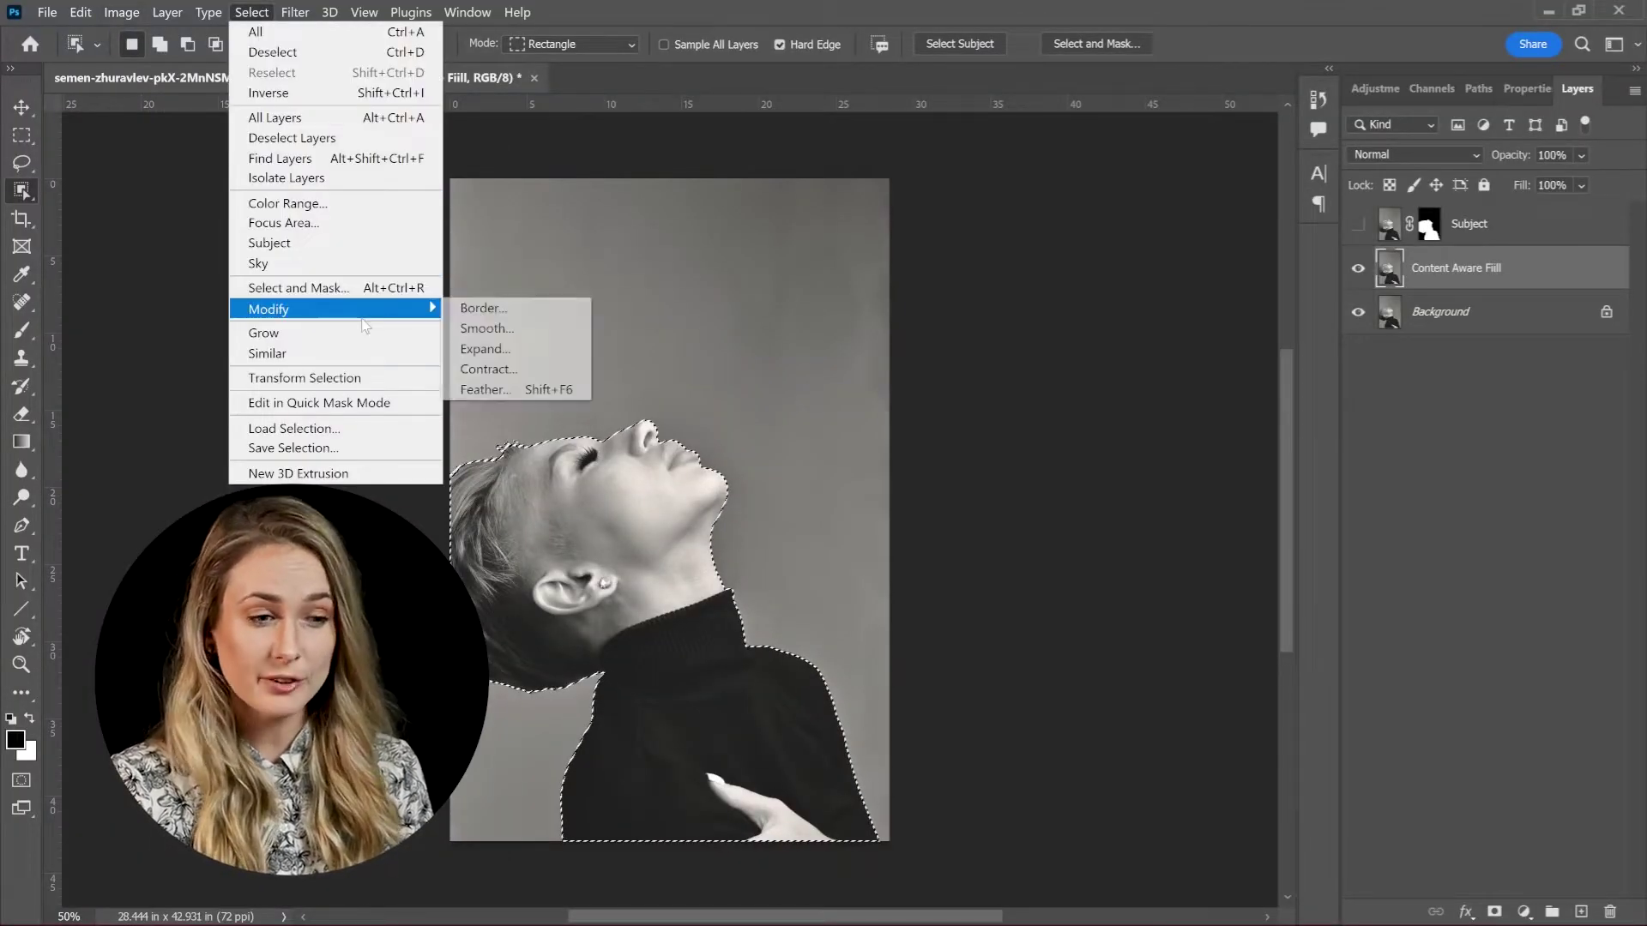
click(486, 349)
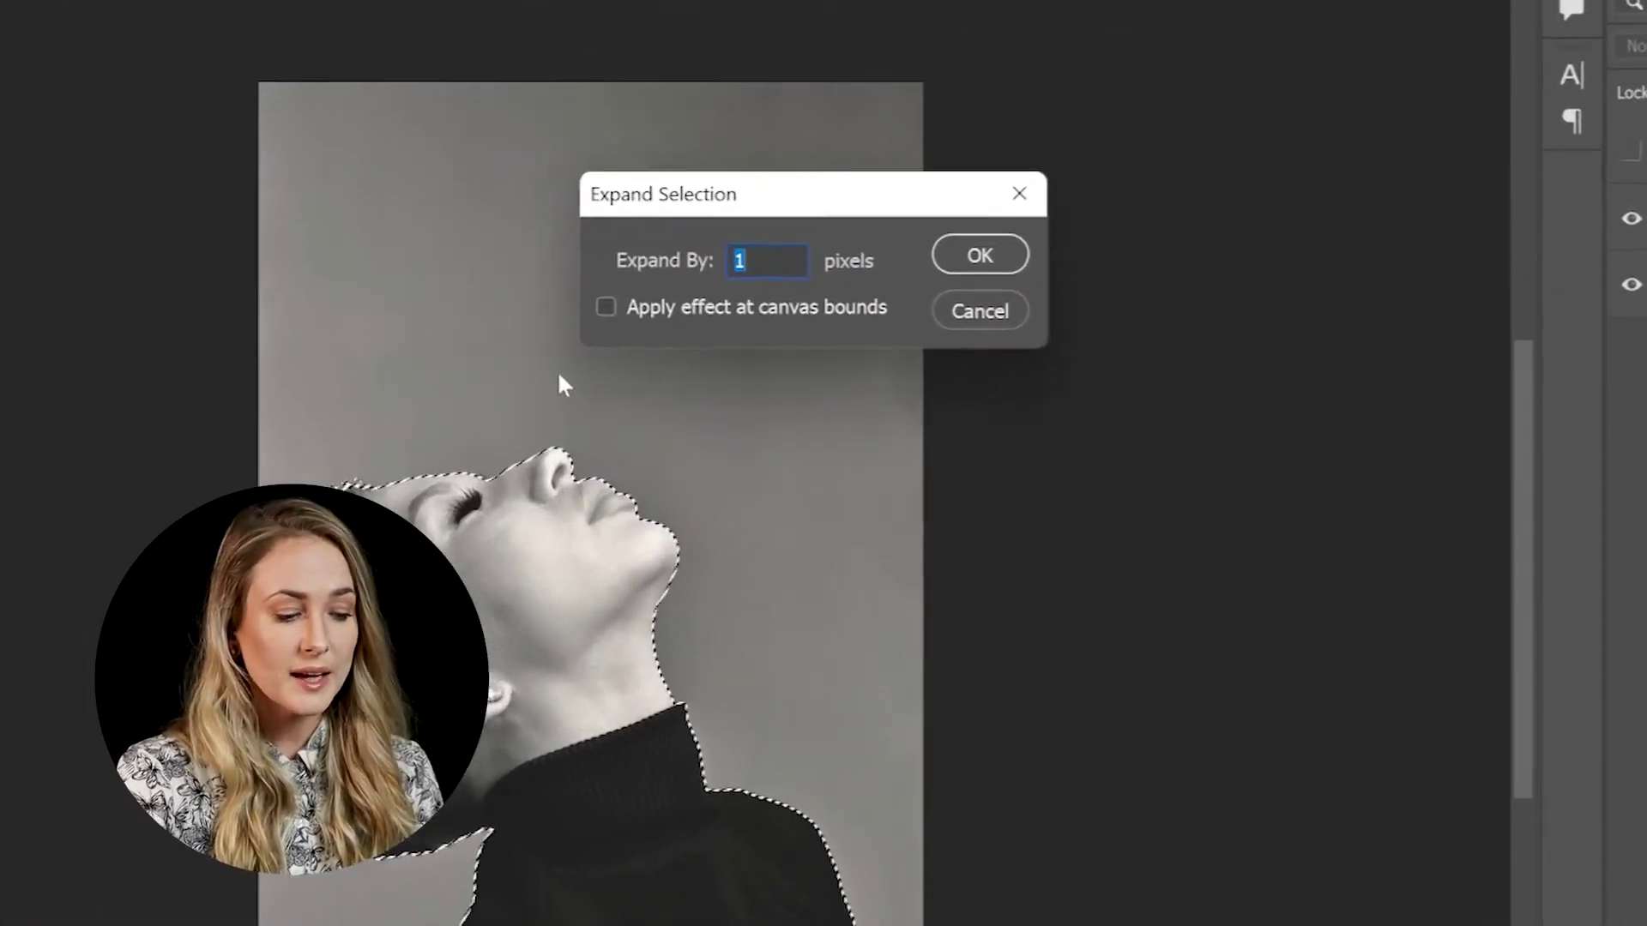
text(10)
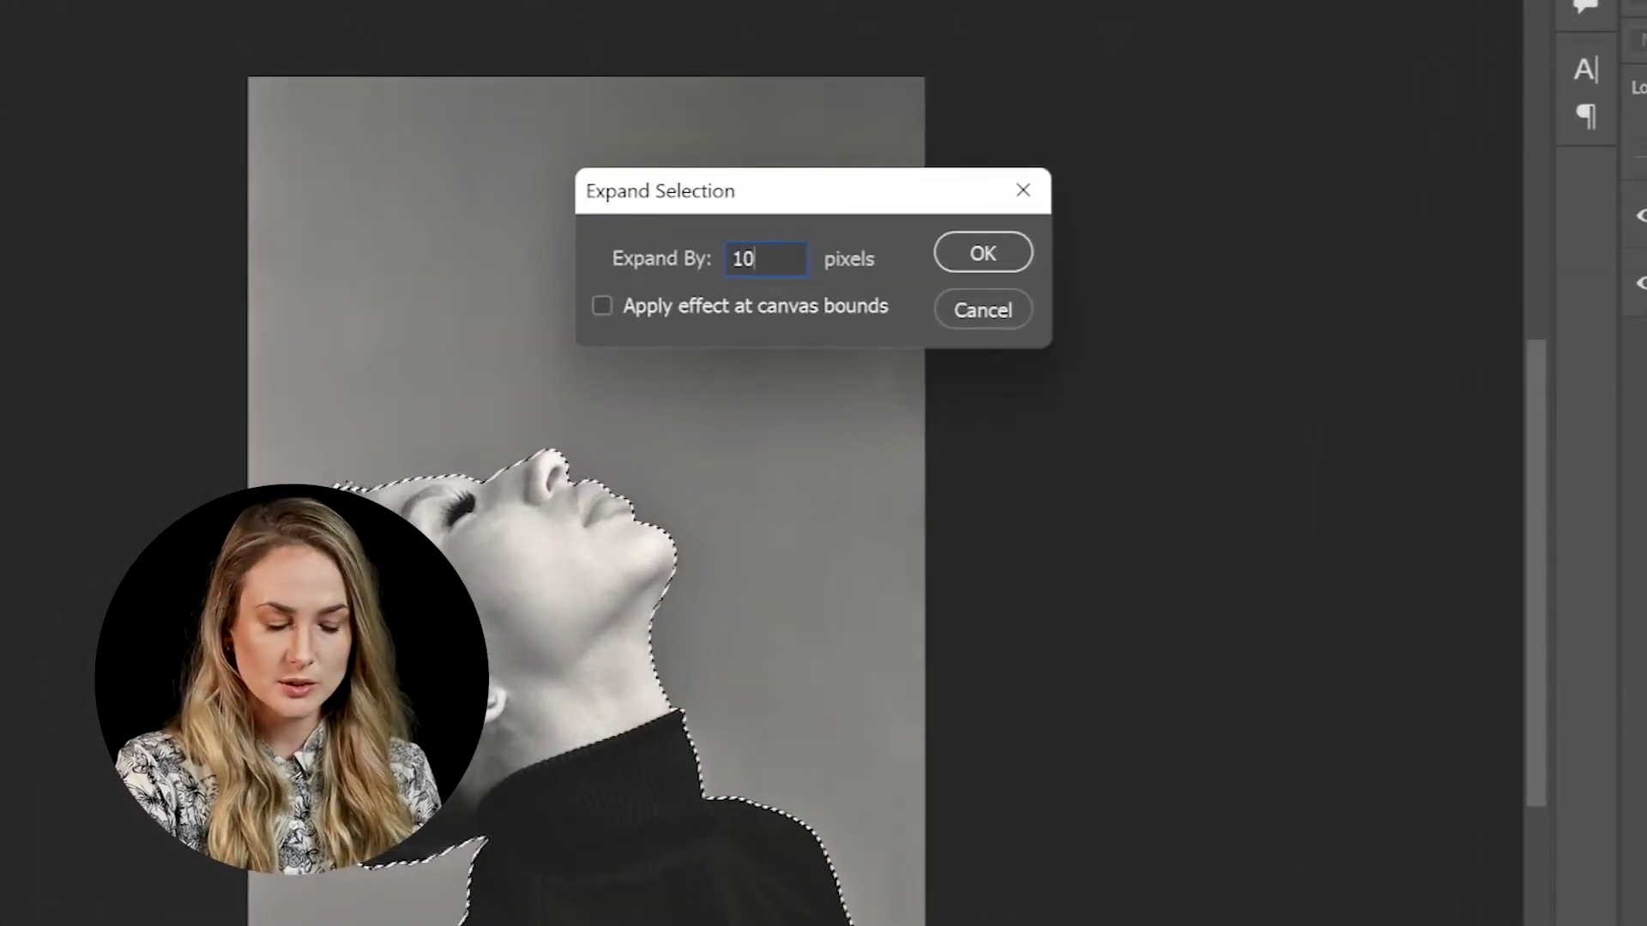
key(Return)
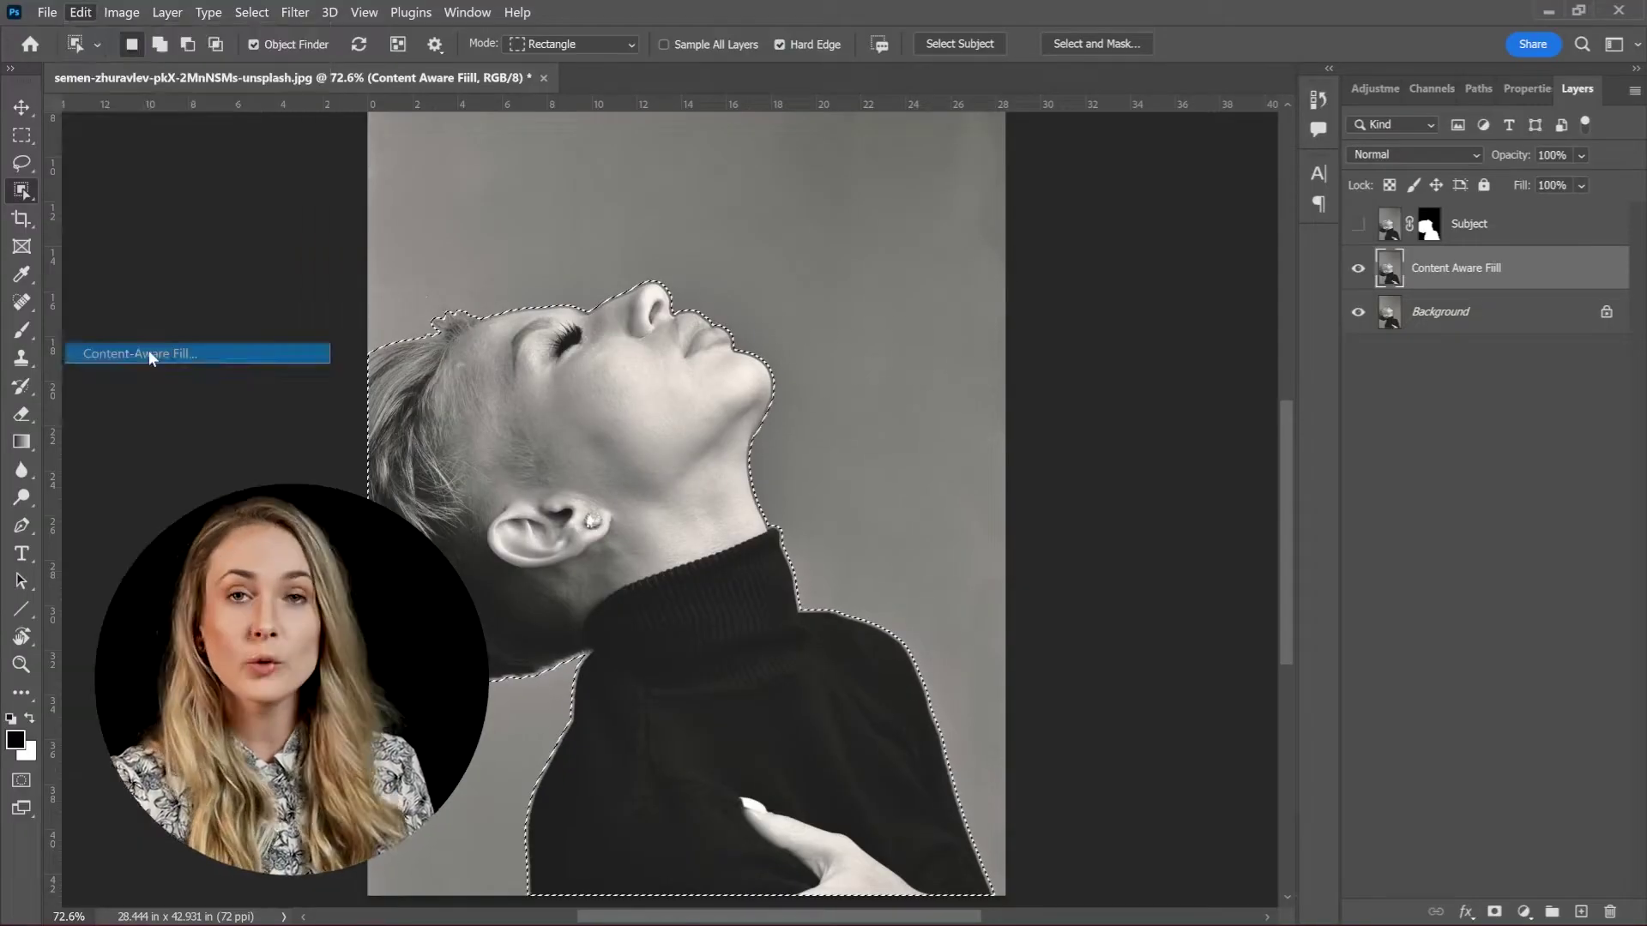
Content-Aware Fill the figure from the top backdrop onto a new layer, then deselect.
scroll(579, 286, down, 3)
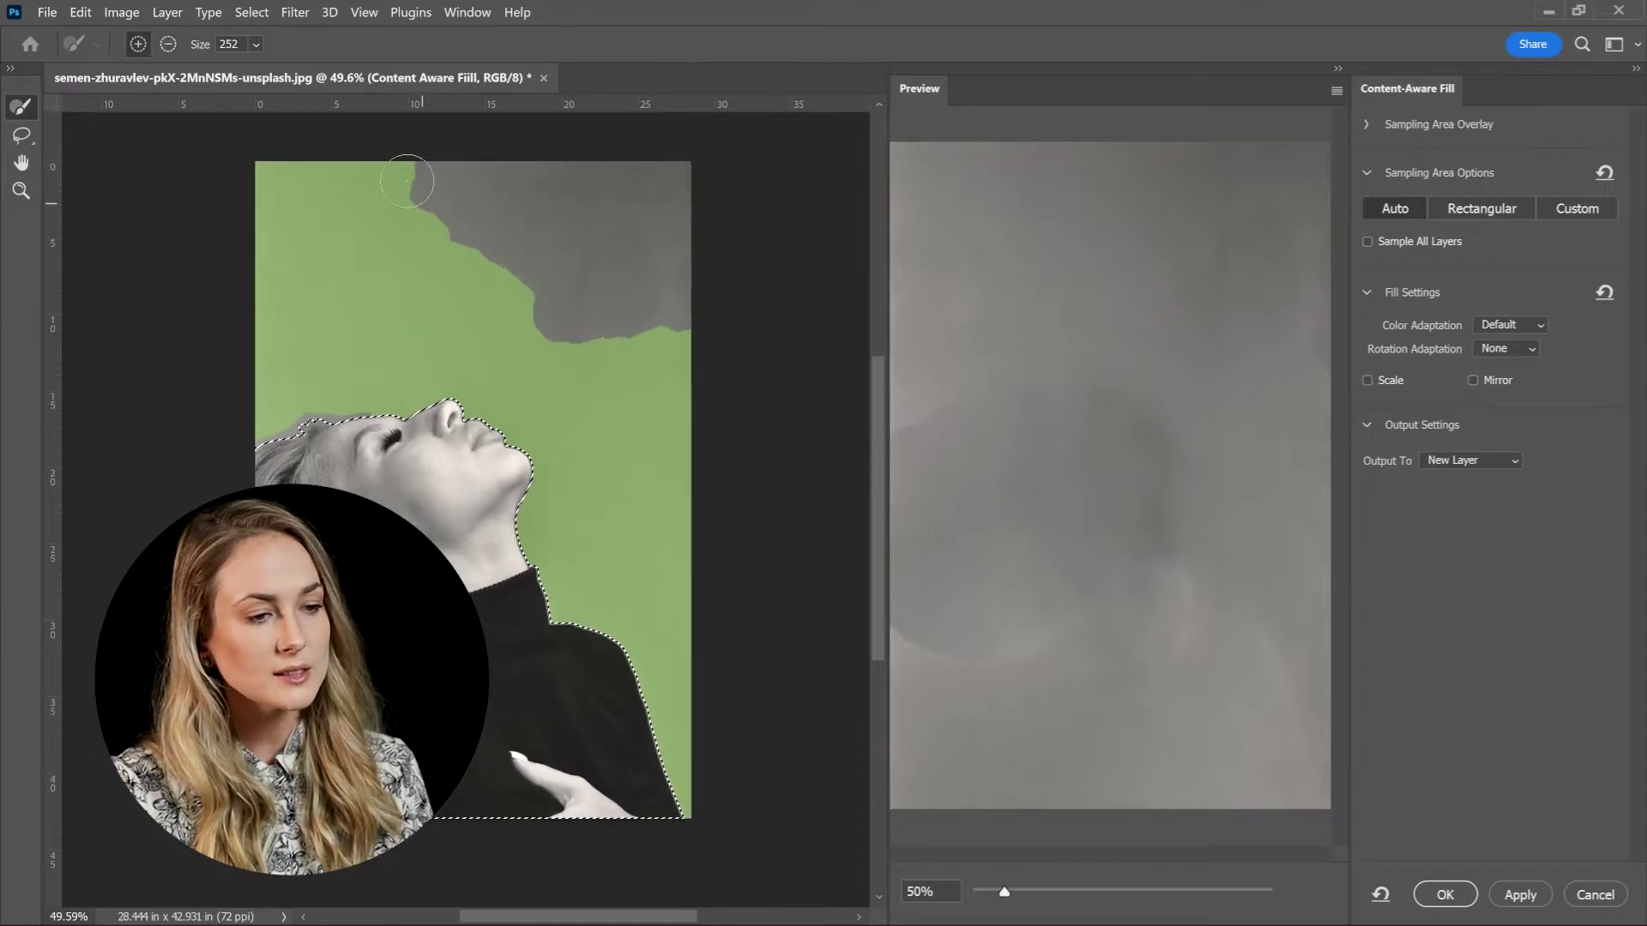
mouse_move(408, 181)
mouse_down()
mouse_move(655, 184)
mouse_move(437, 219)
mouse_move(544, 229)
mouse_move(600, 273)
mouse_move(591, 300)
mouse_move(618, 319)
mouse_move(678, 319)
mouse_up()
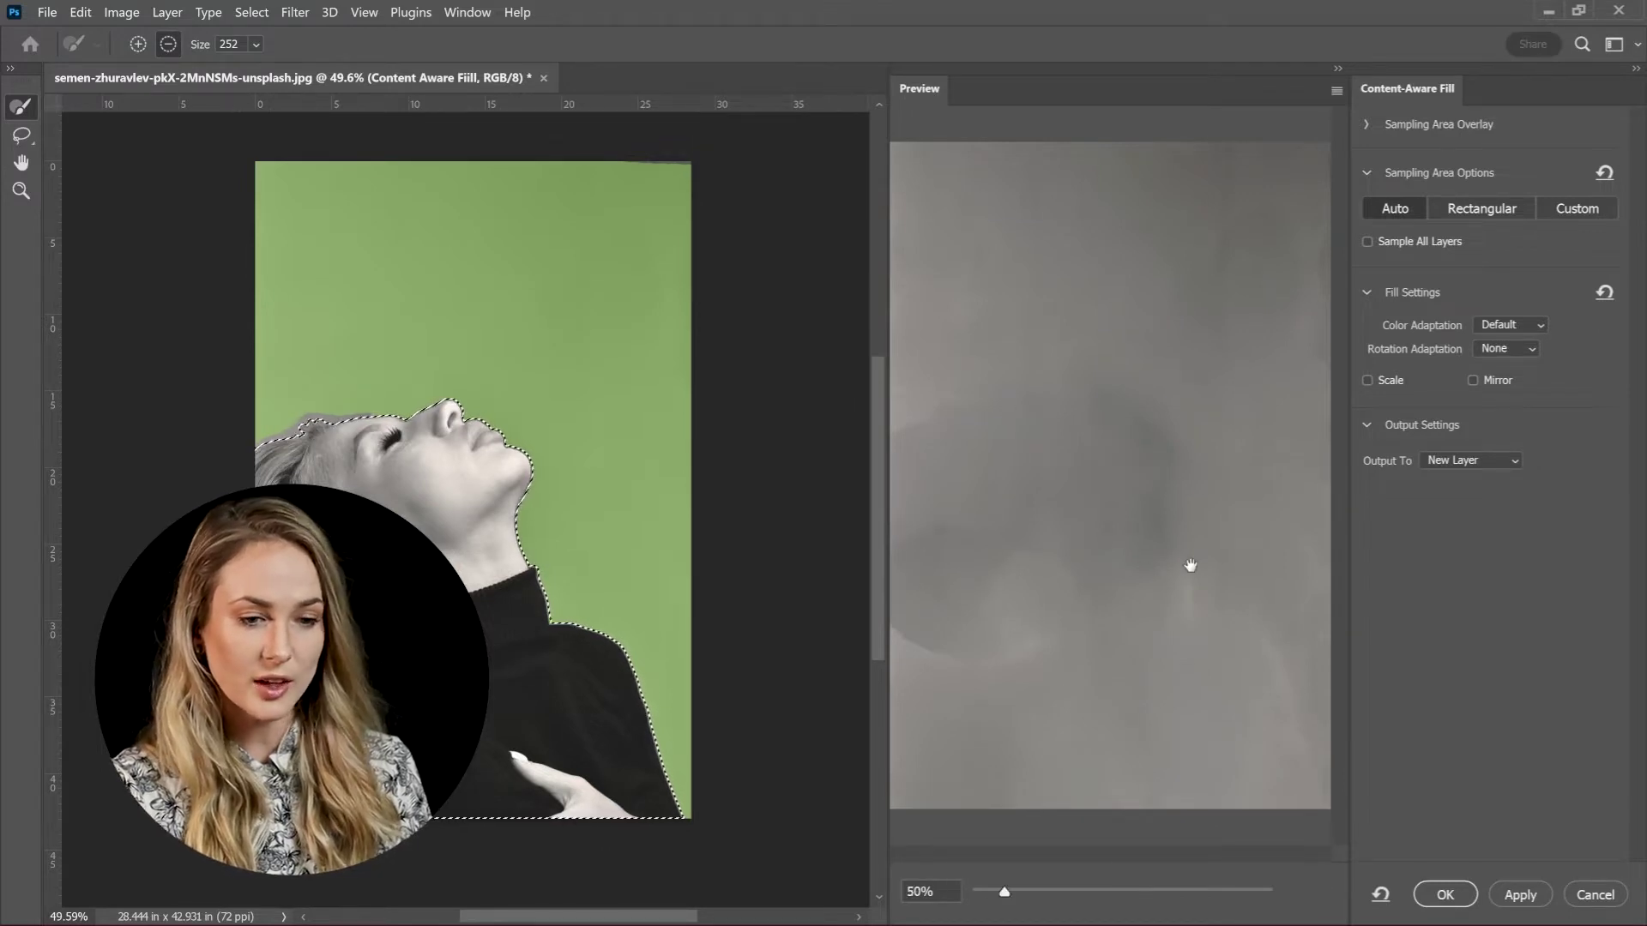
click(1520, 894)
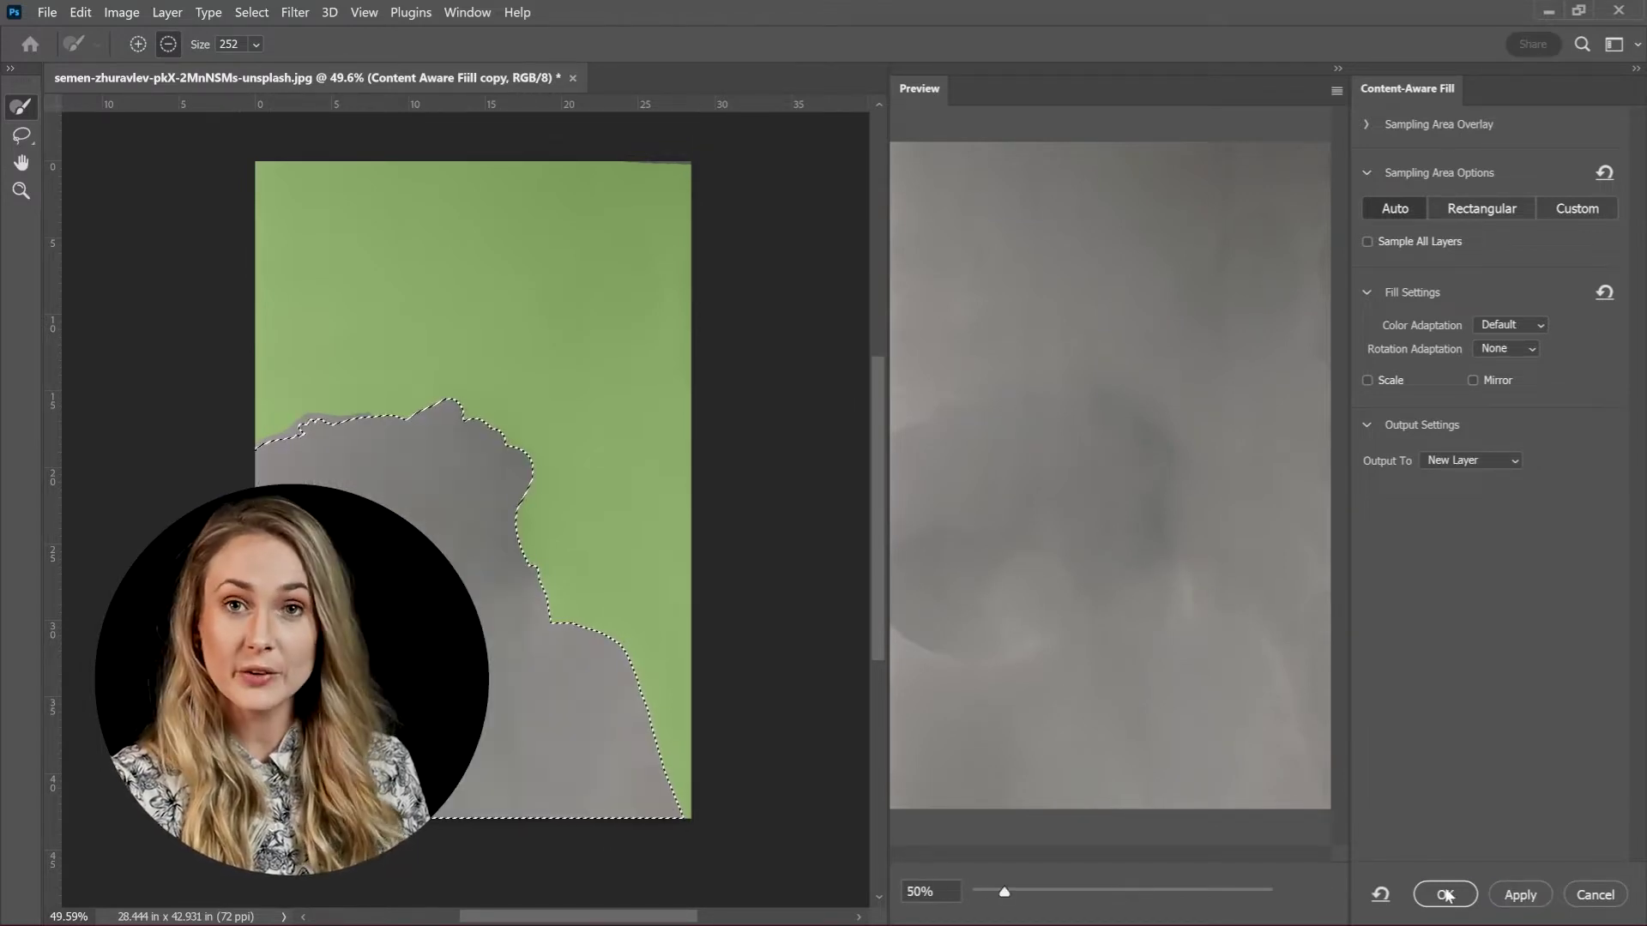
click(1445, 895)
key(ctrl+d)
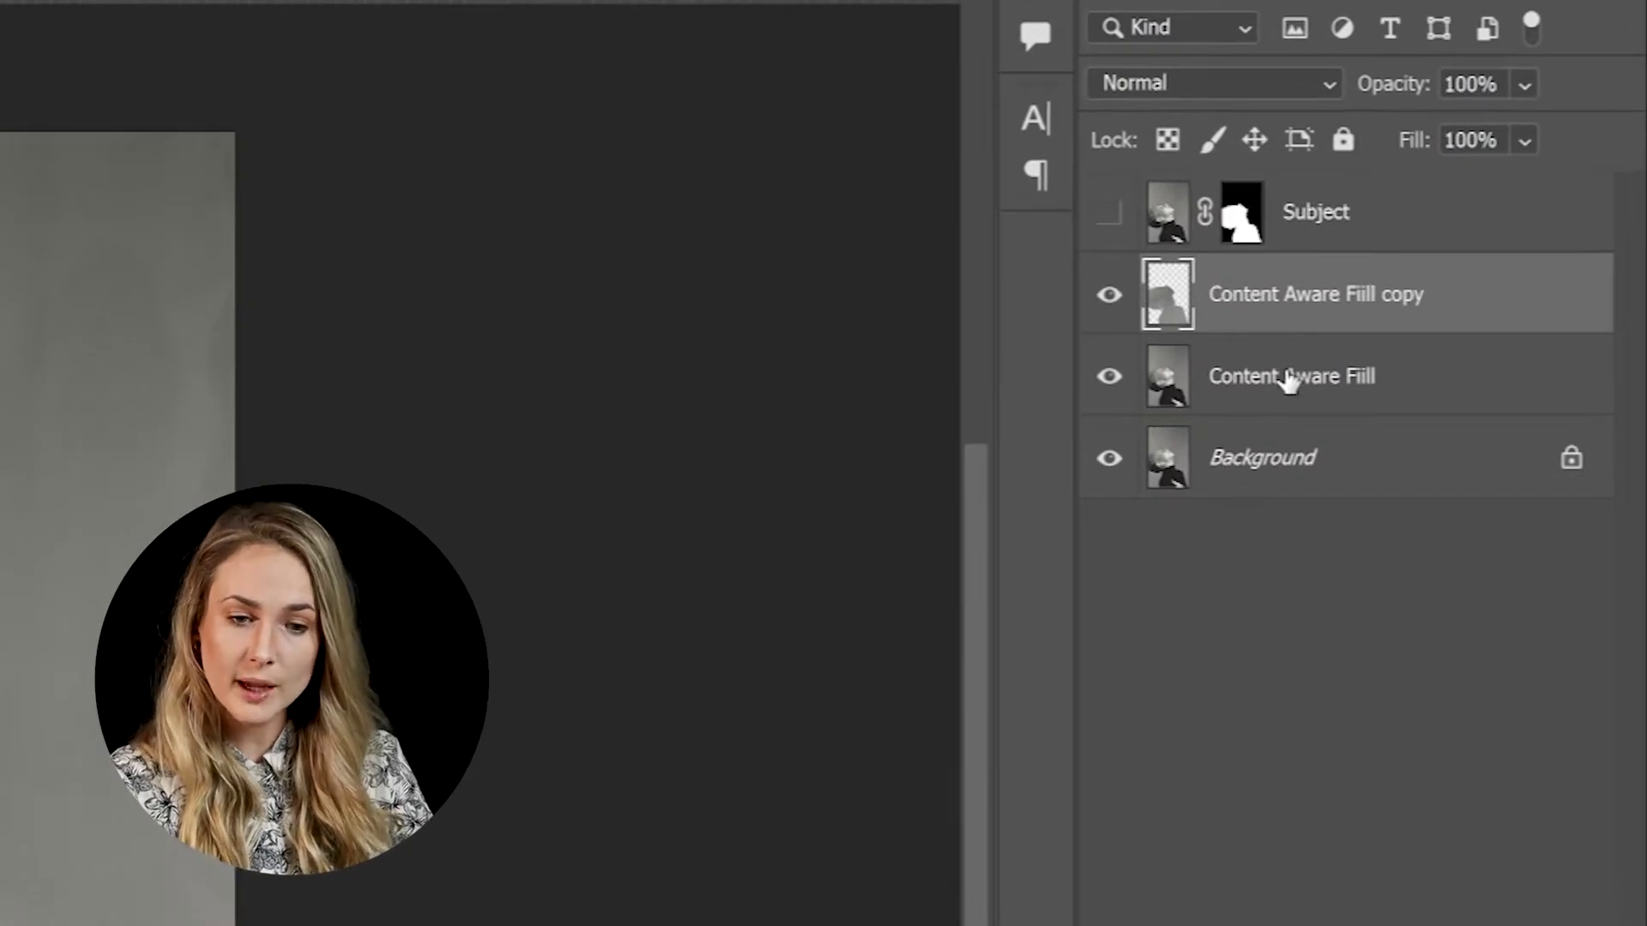
Merge the two fill layers and clone out the light streak at 39% flow.
shift+click(1289, 379)
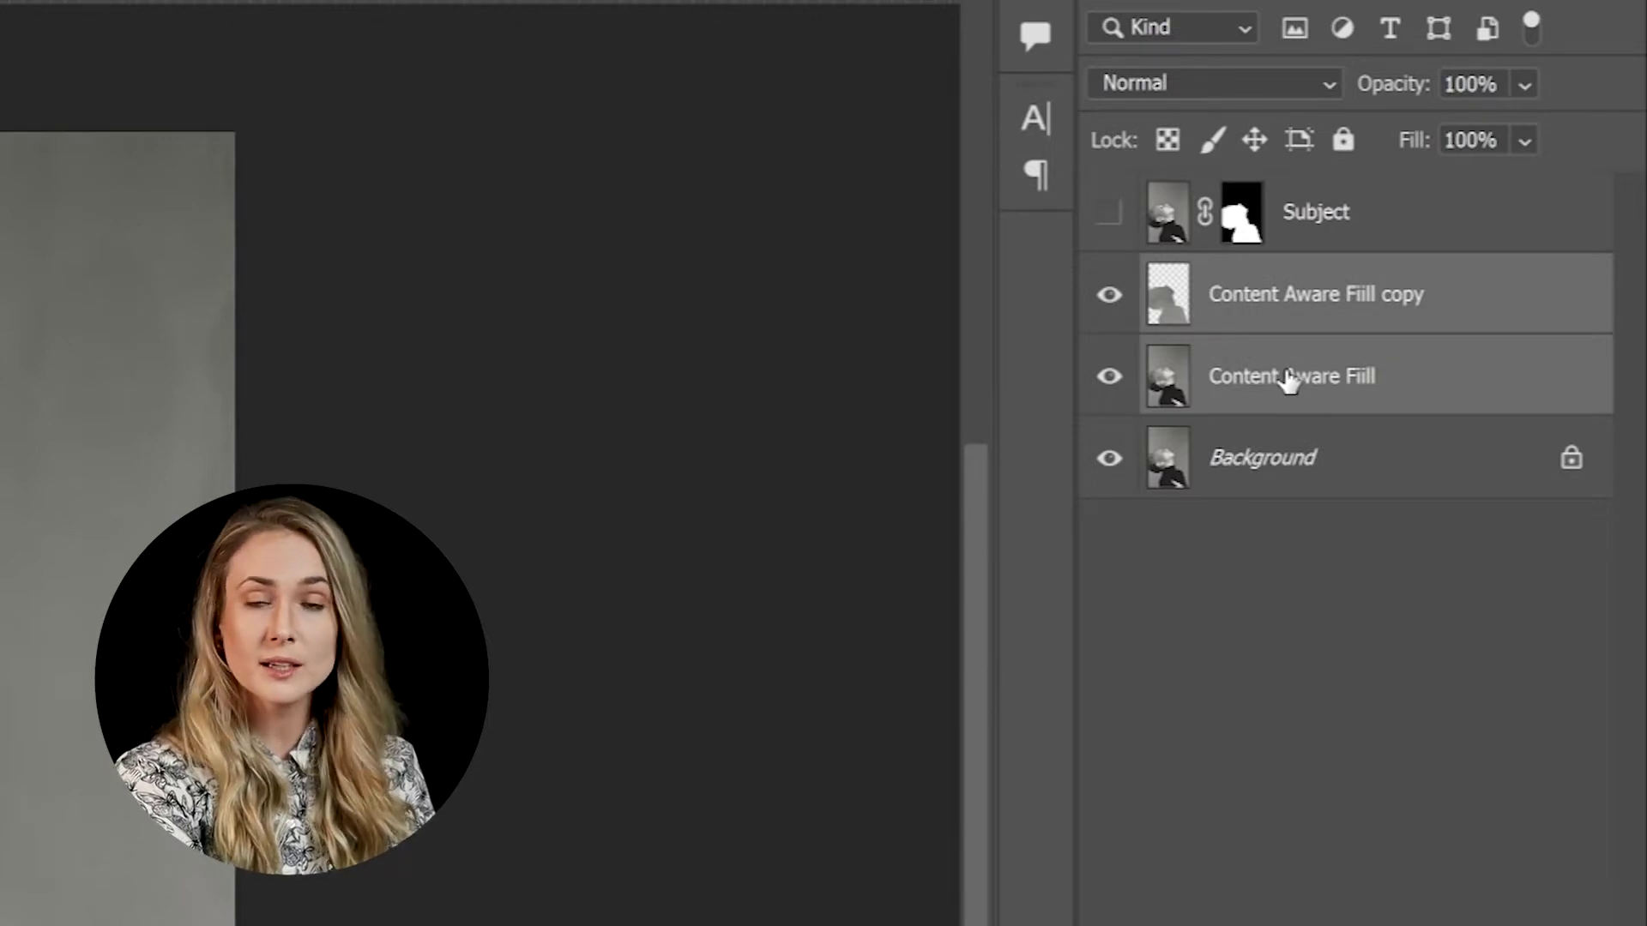
key(ctrl+e)
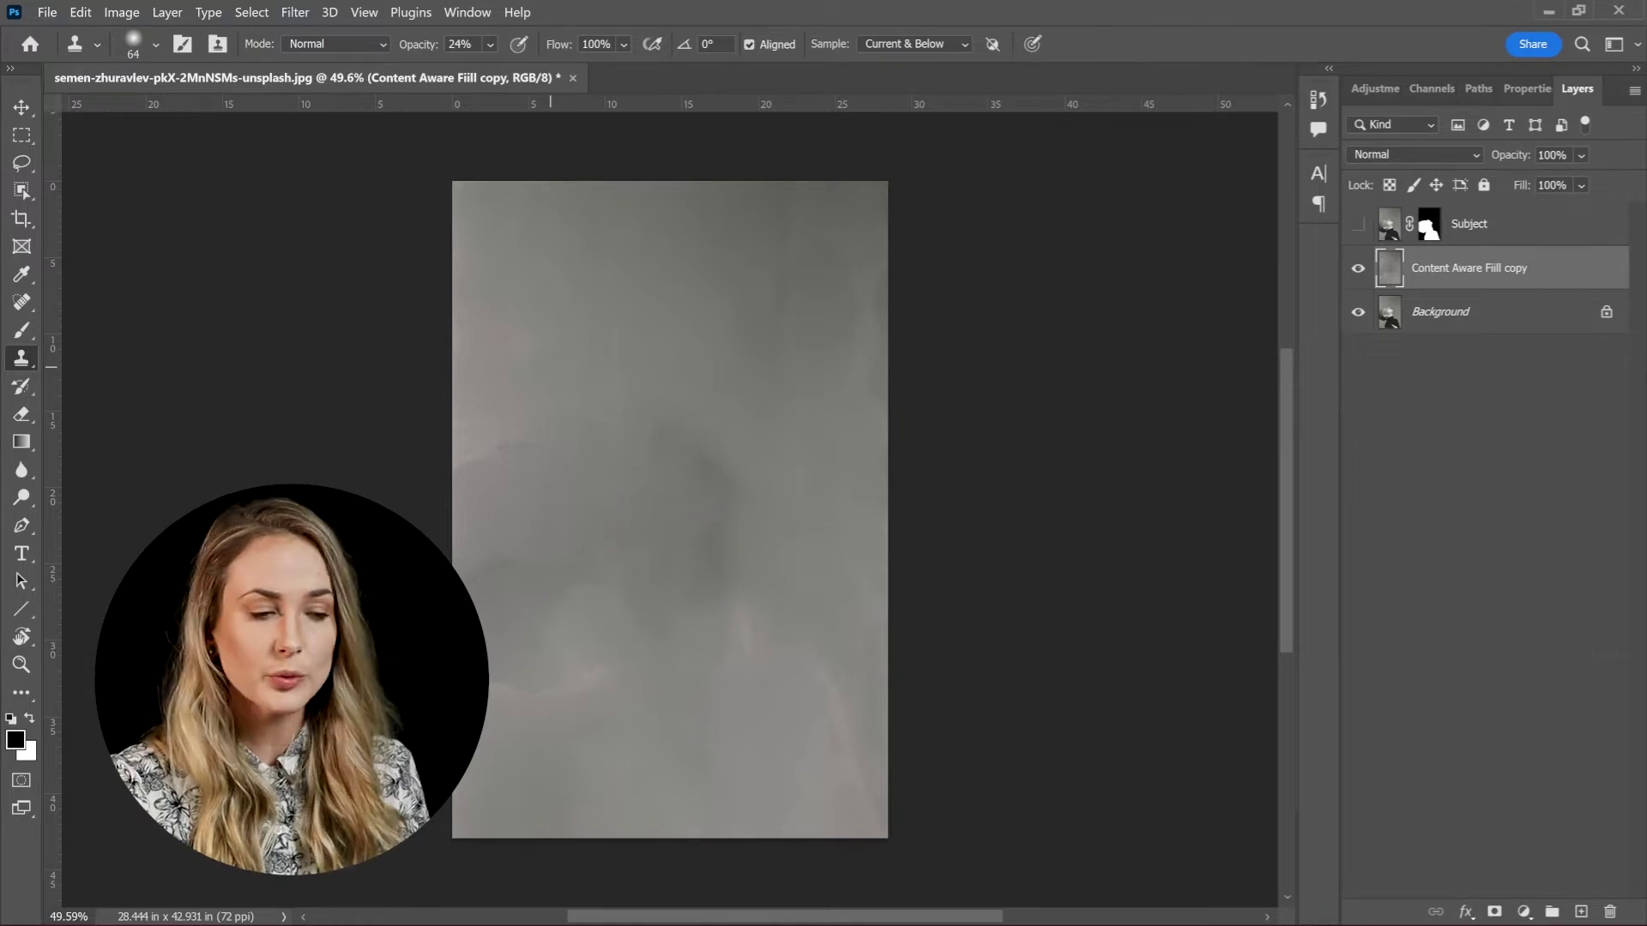
click(624, 44)
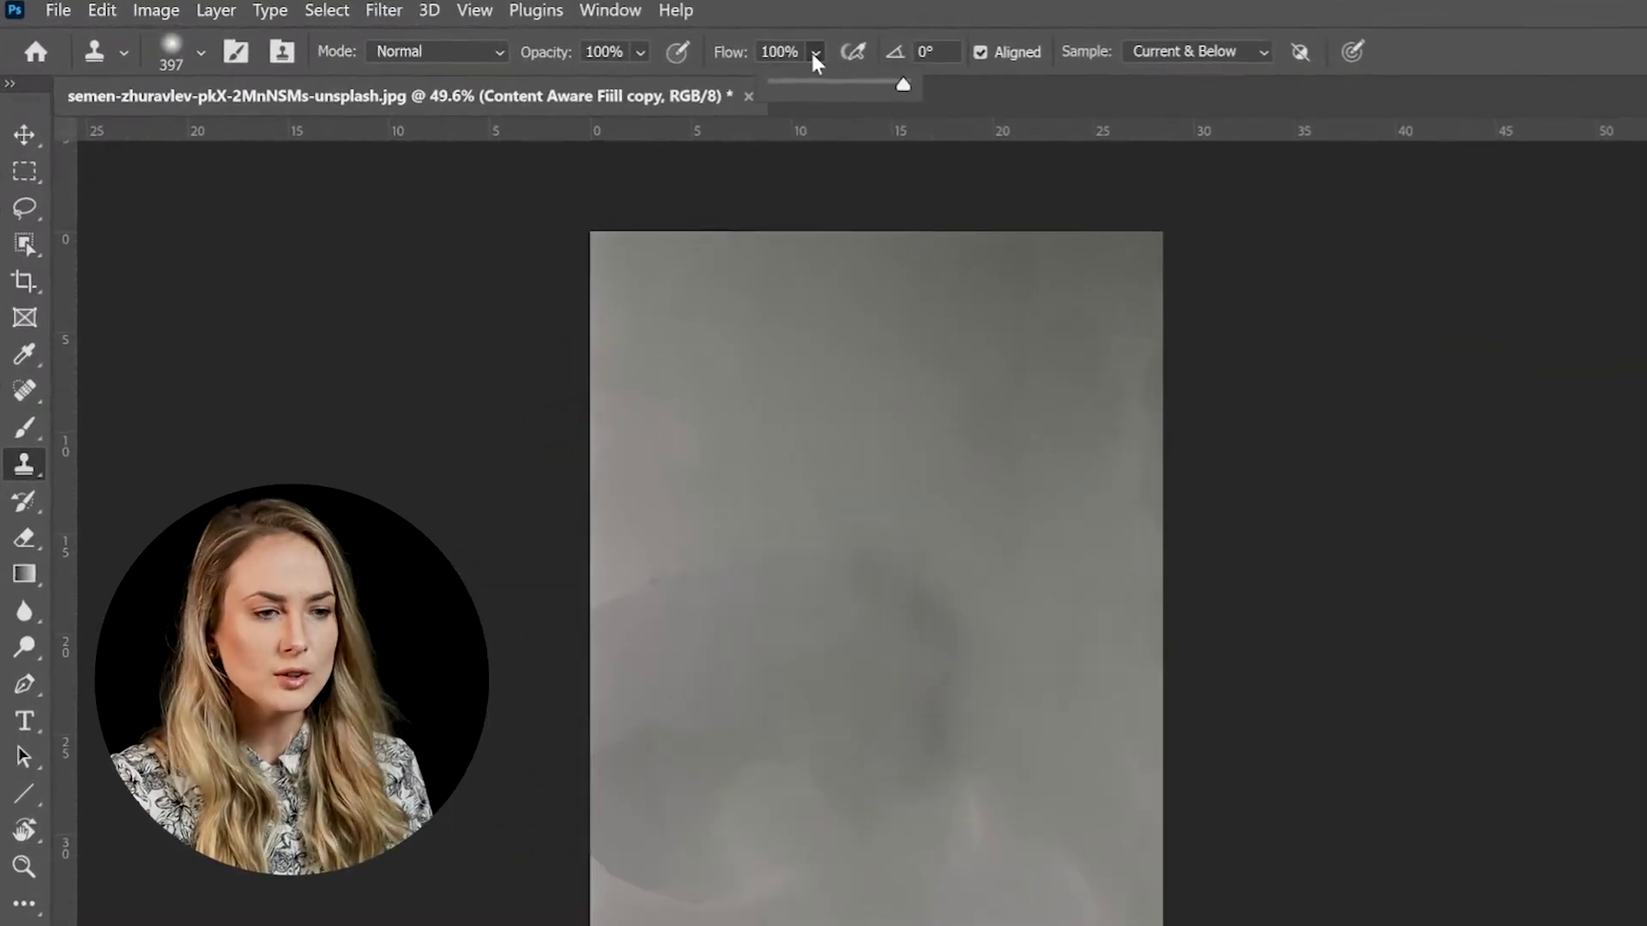
click(910, 89)
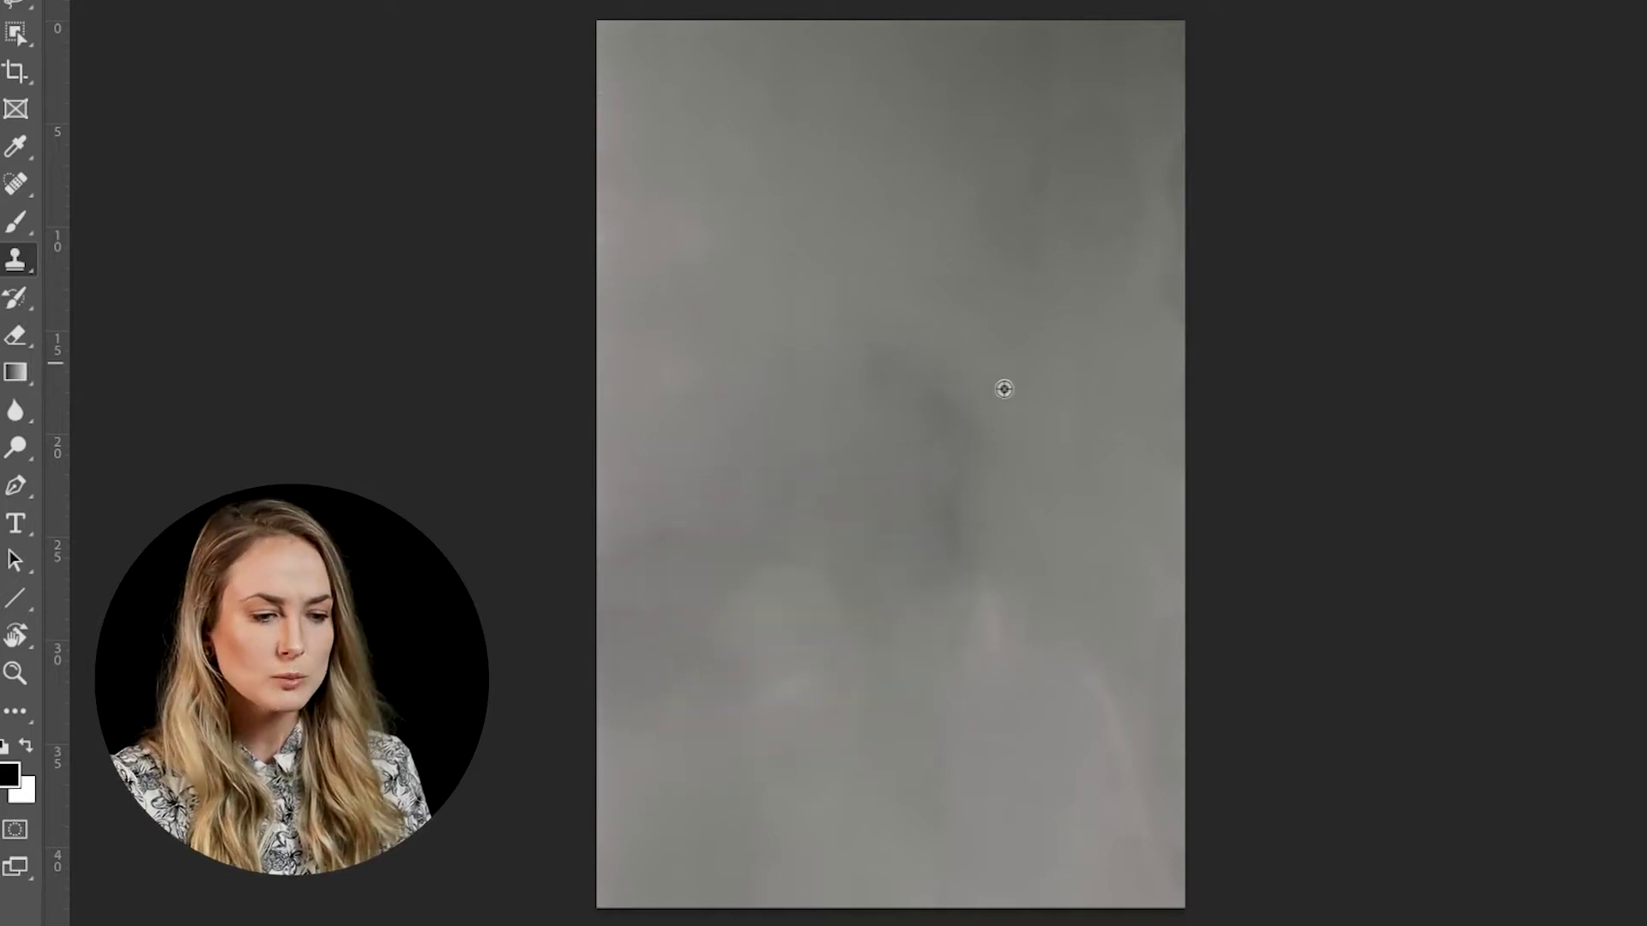
mouse_move(1003, 388)
mouse_down()
mouse_move(1007, 472)
mouse_move(960, 561)
mouse_up()
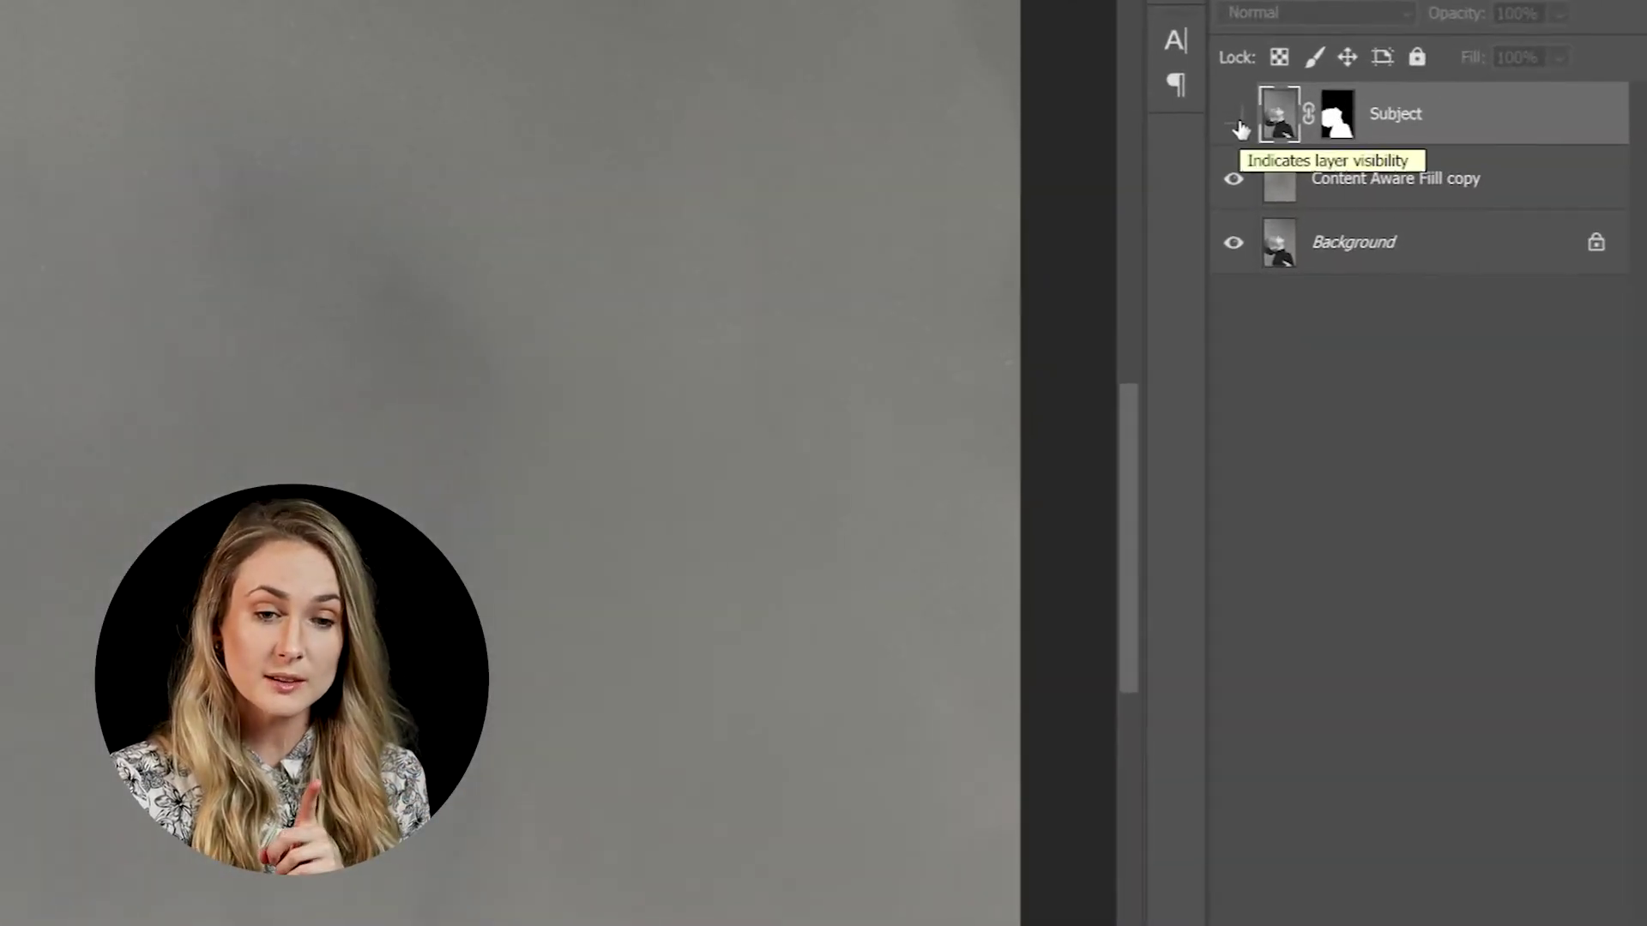
Show the Subject and merged backdrop layers and hide the original Background.
click(1294, 173)
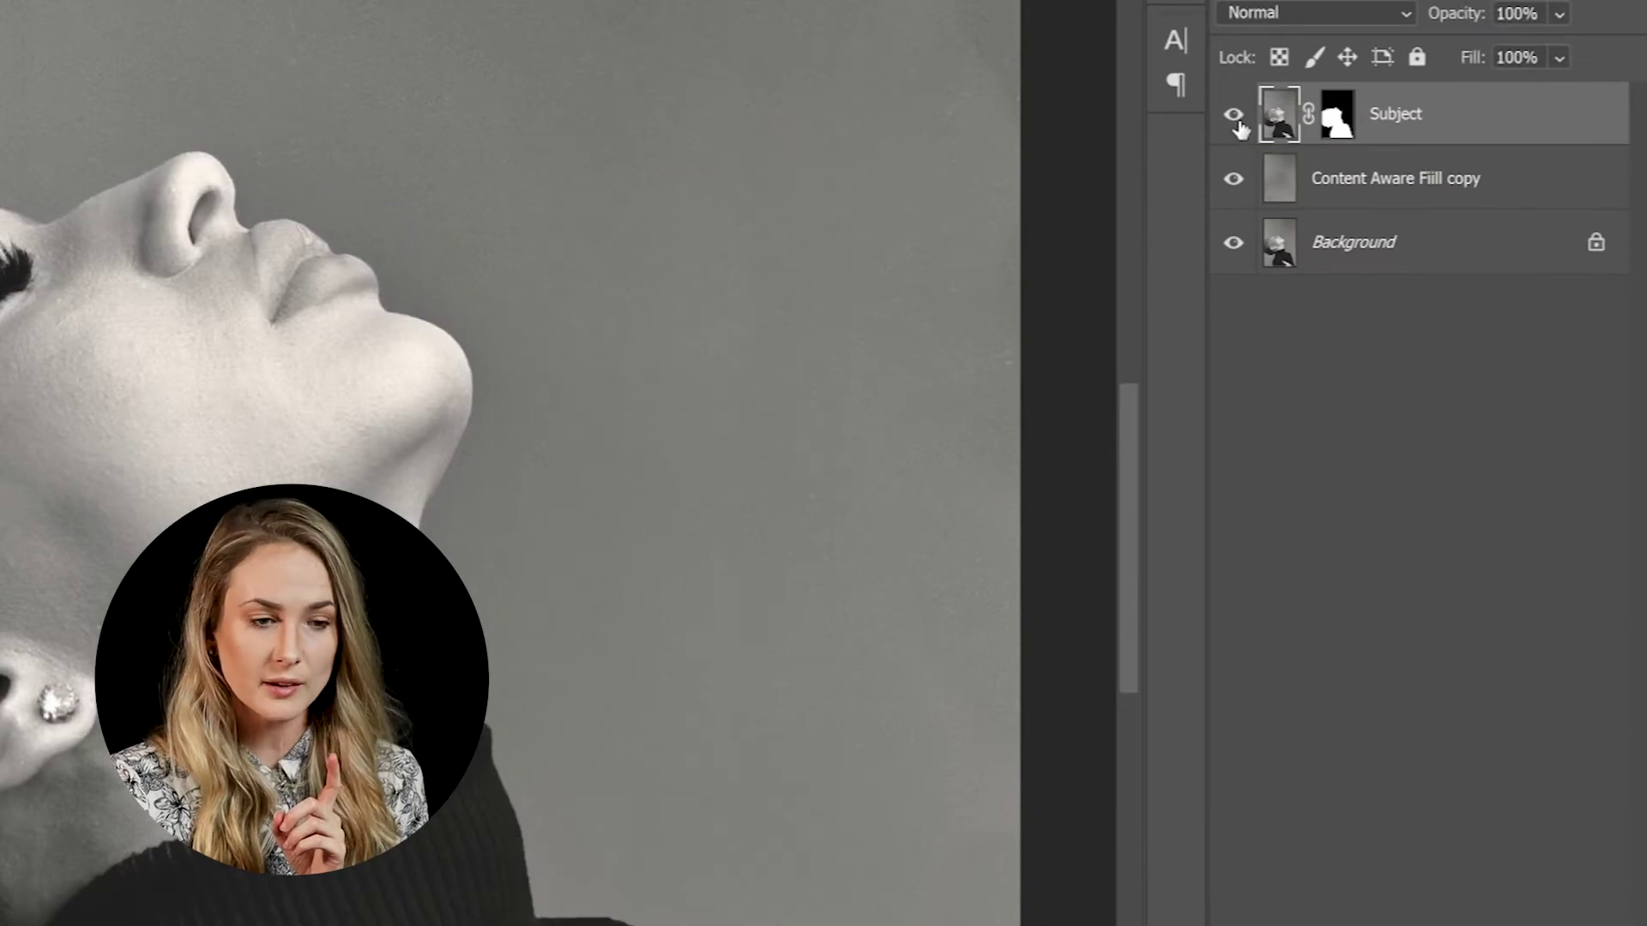
click(1233, 182)
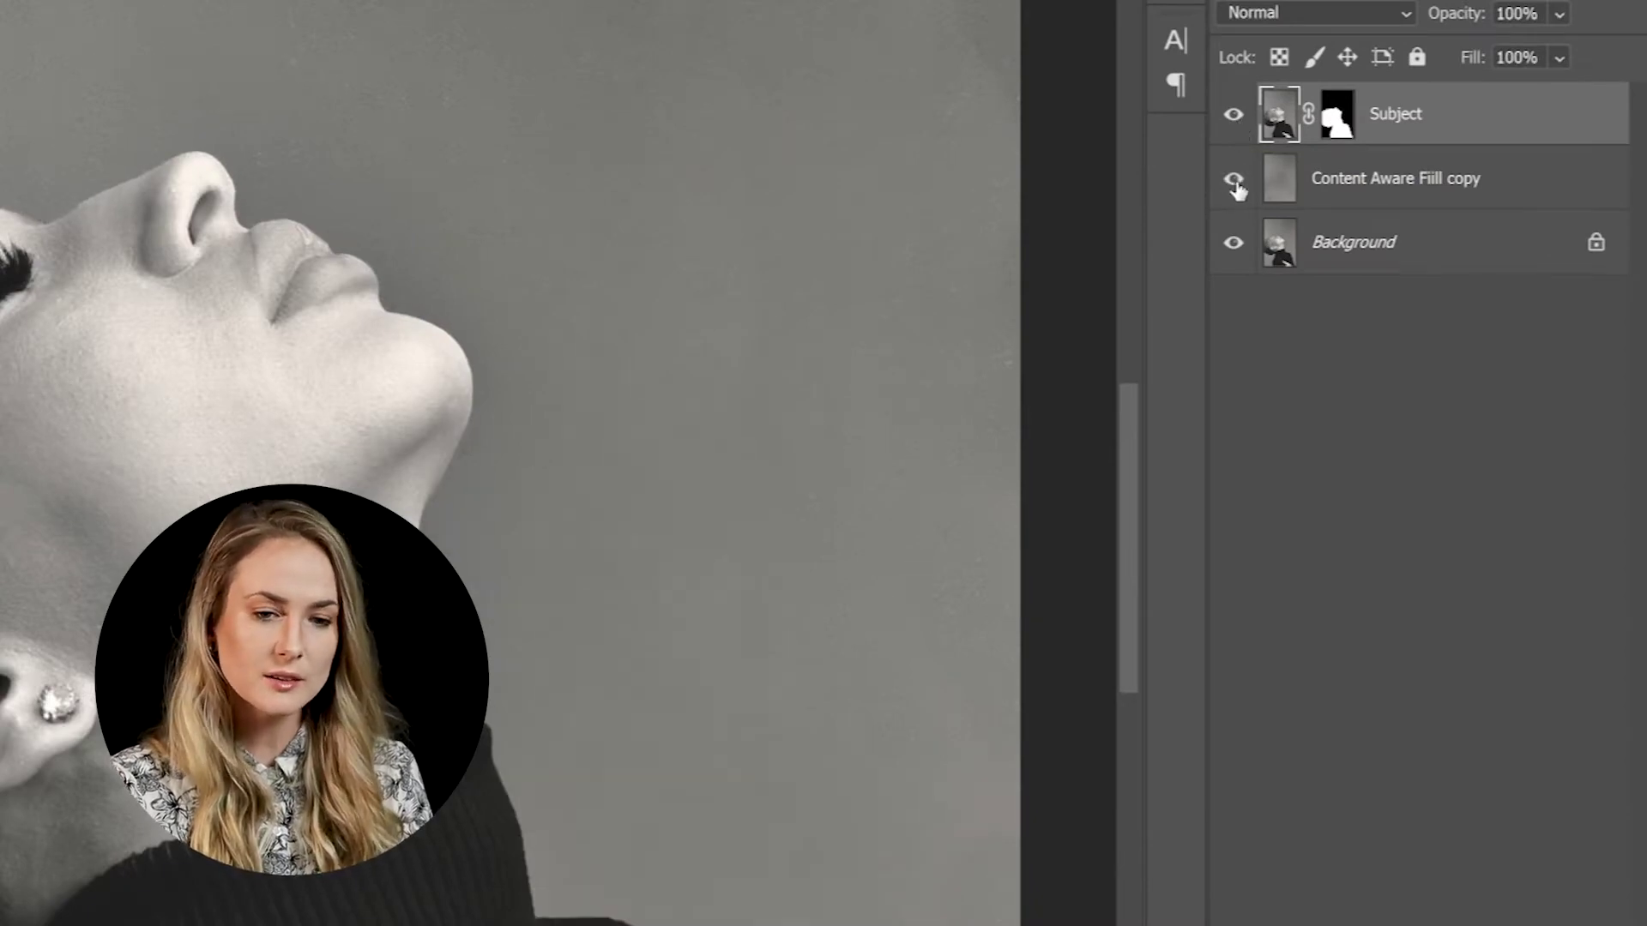
click(1233, 242)
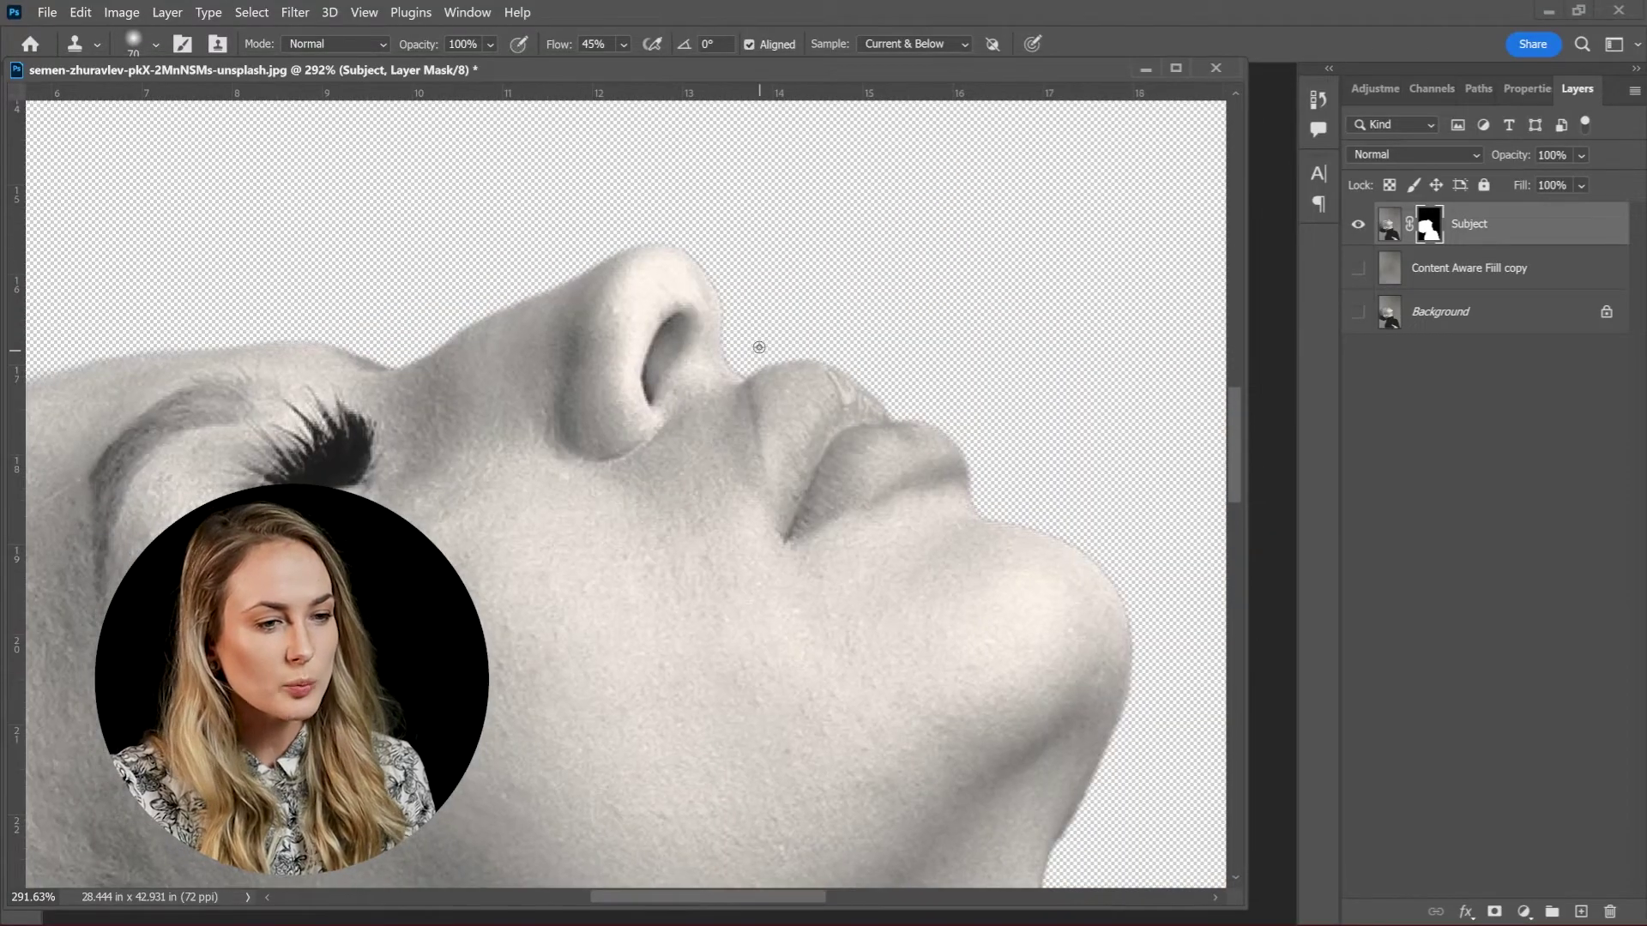
Refine the Subject mask around the nose, face edge and hair tuft, using Overlay, then Normal brushing.
scroll(723, 474, down, 3)
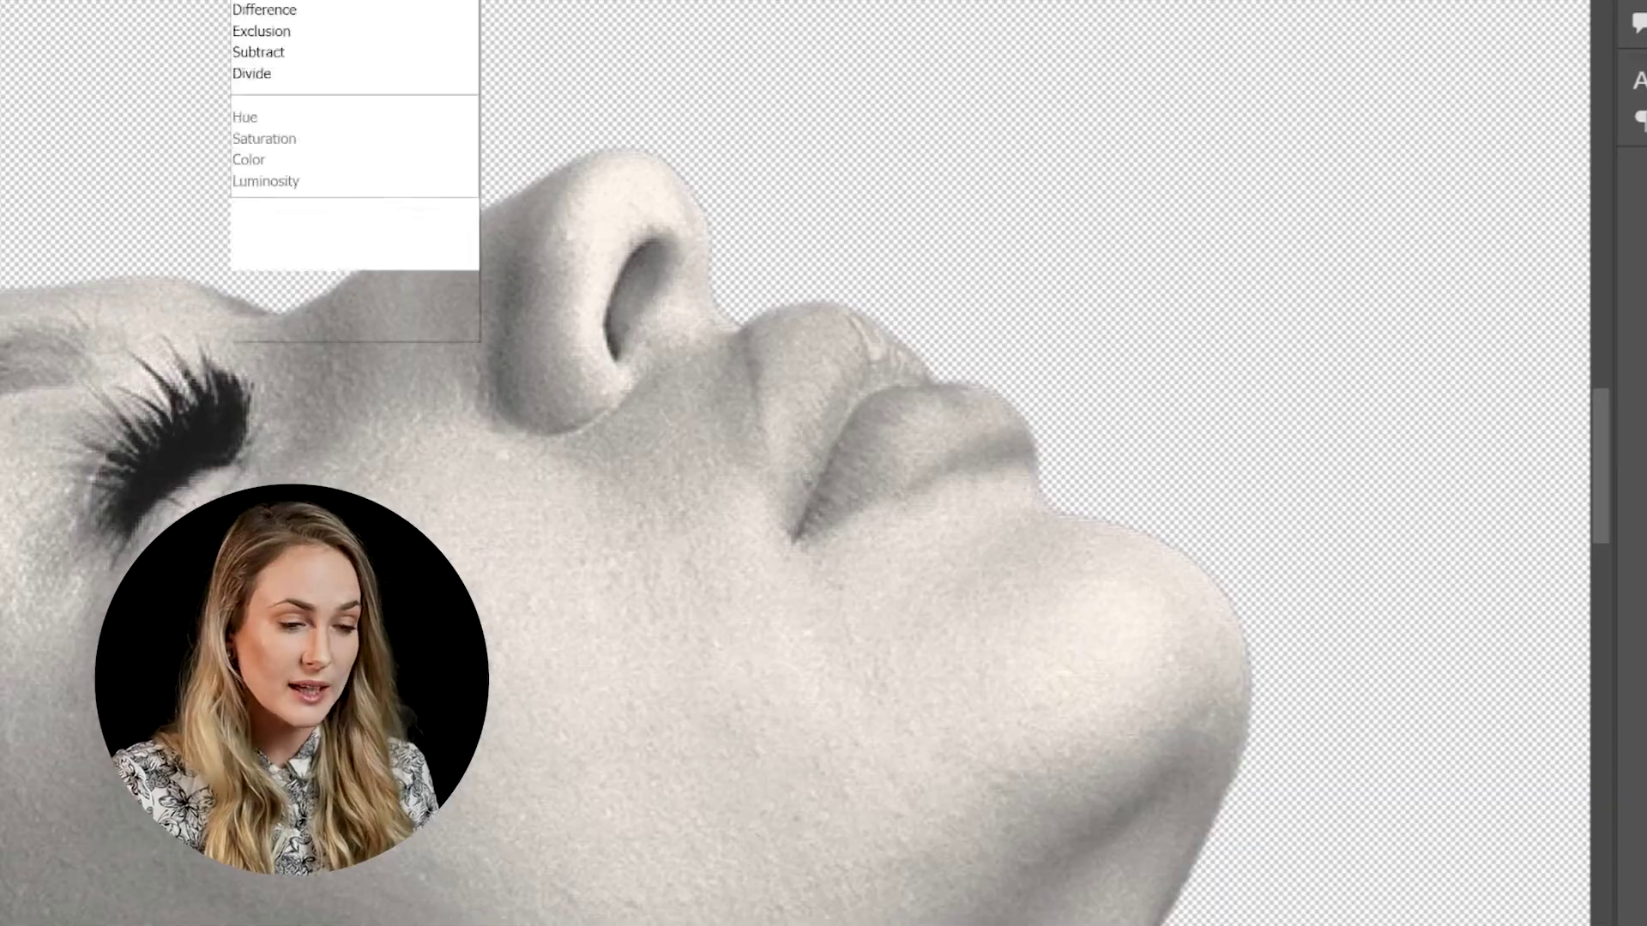
click(314, 296)
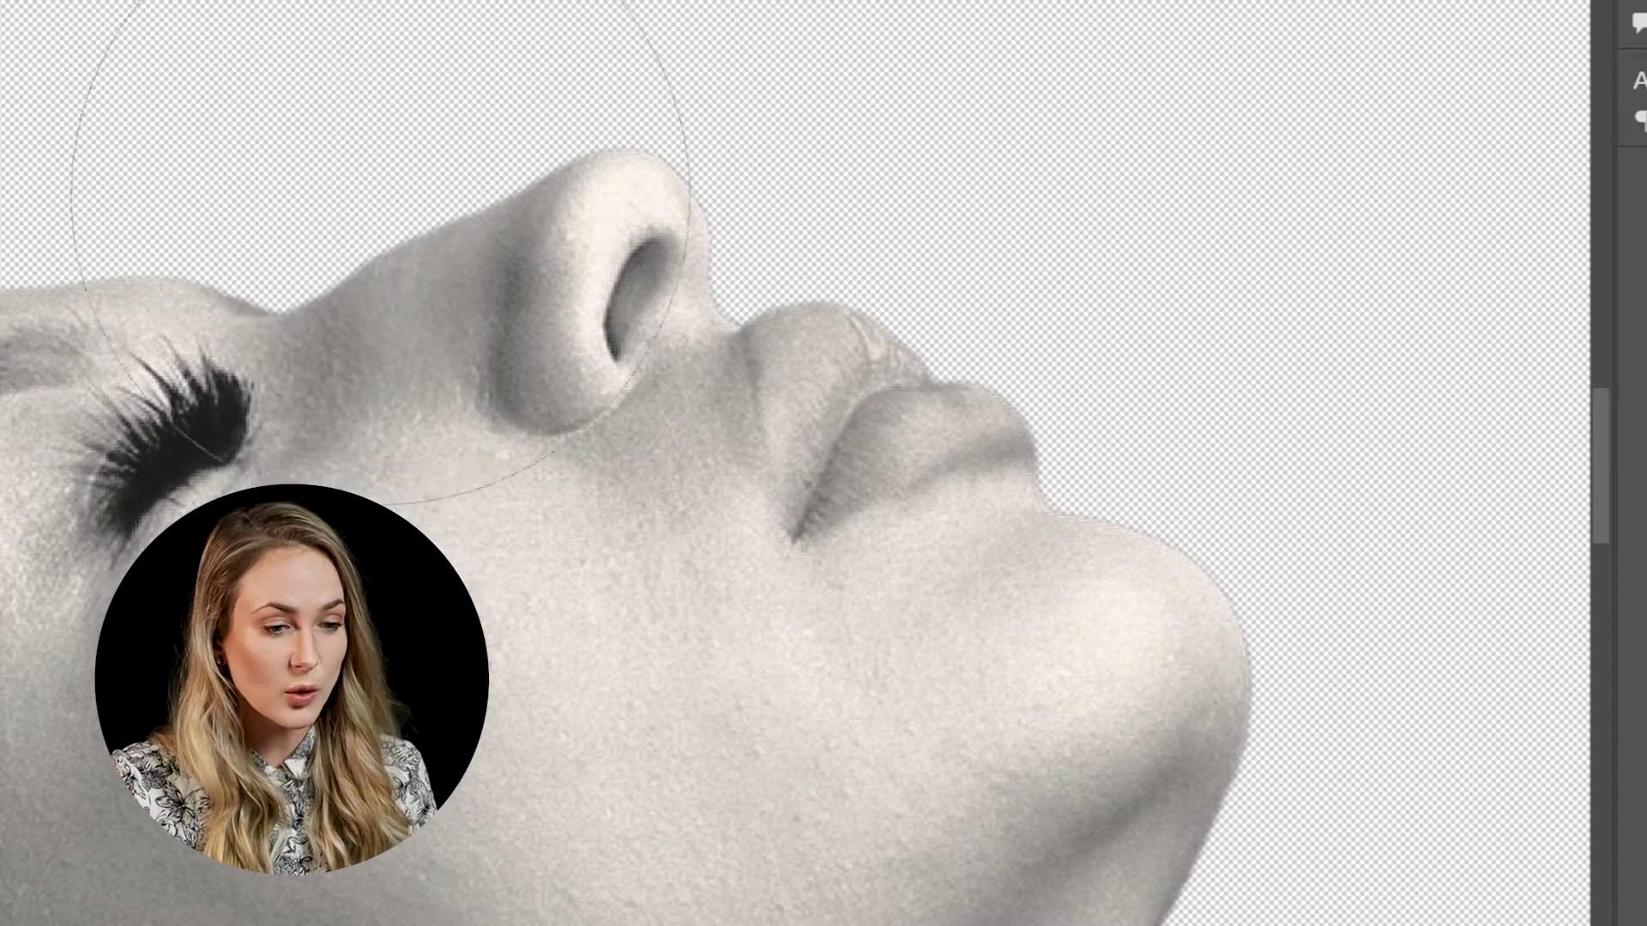
drag(411, 256, 232, 269)
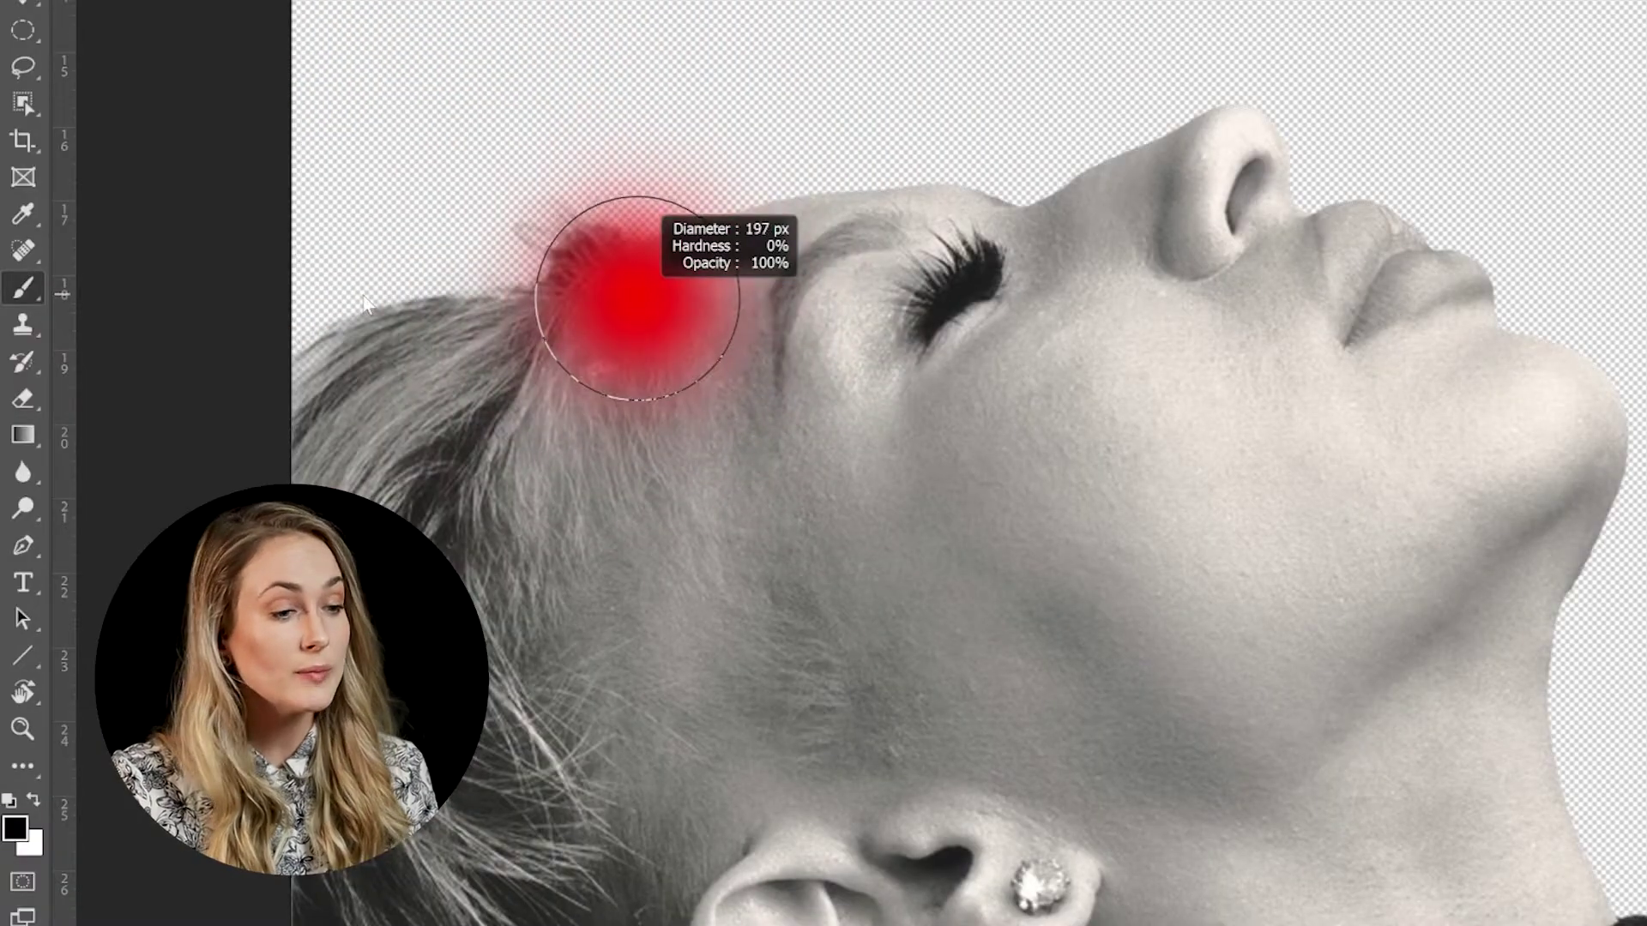
drag(614, 301, 509, 274)
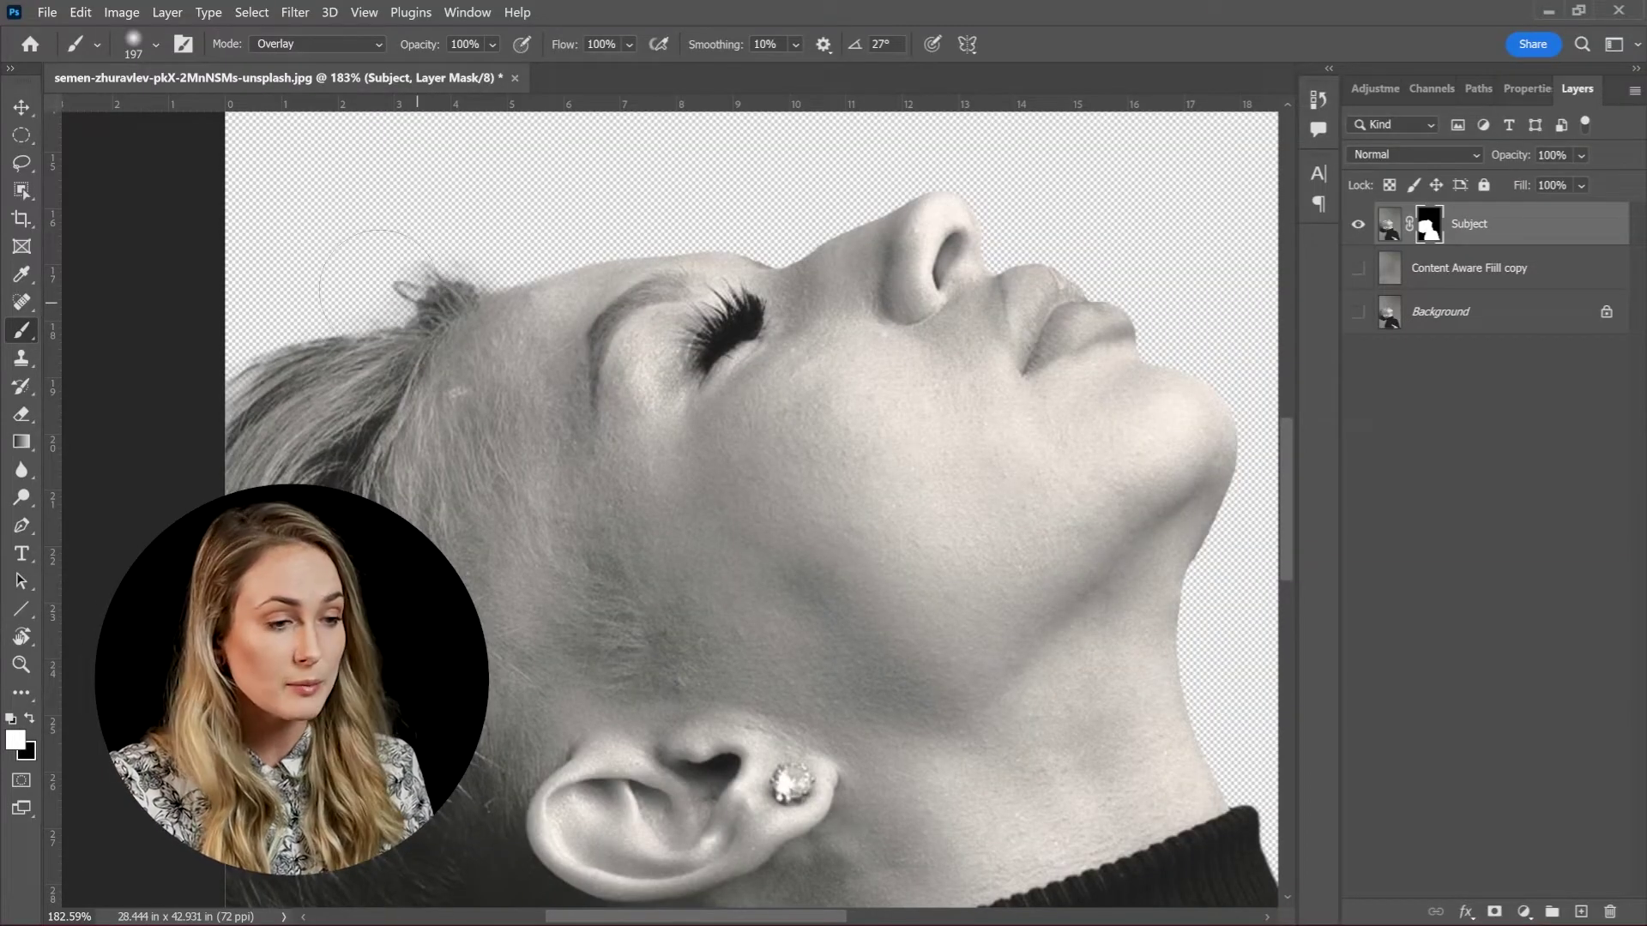
key(x)
drag(415, 291, 488, 284)
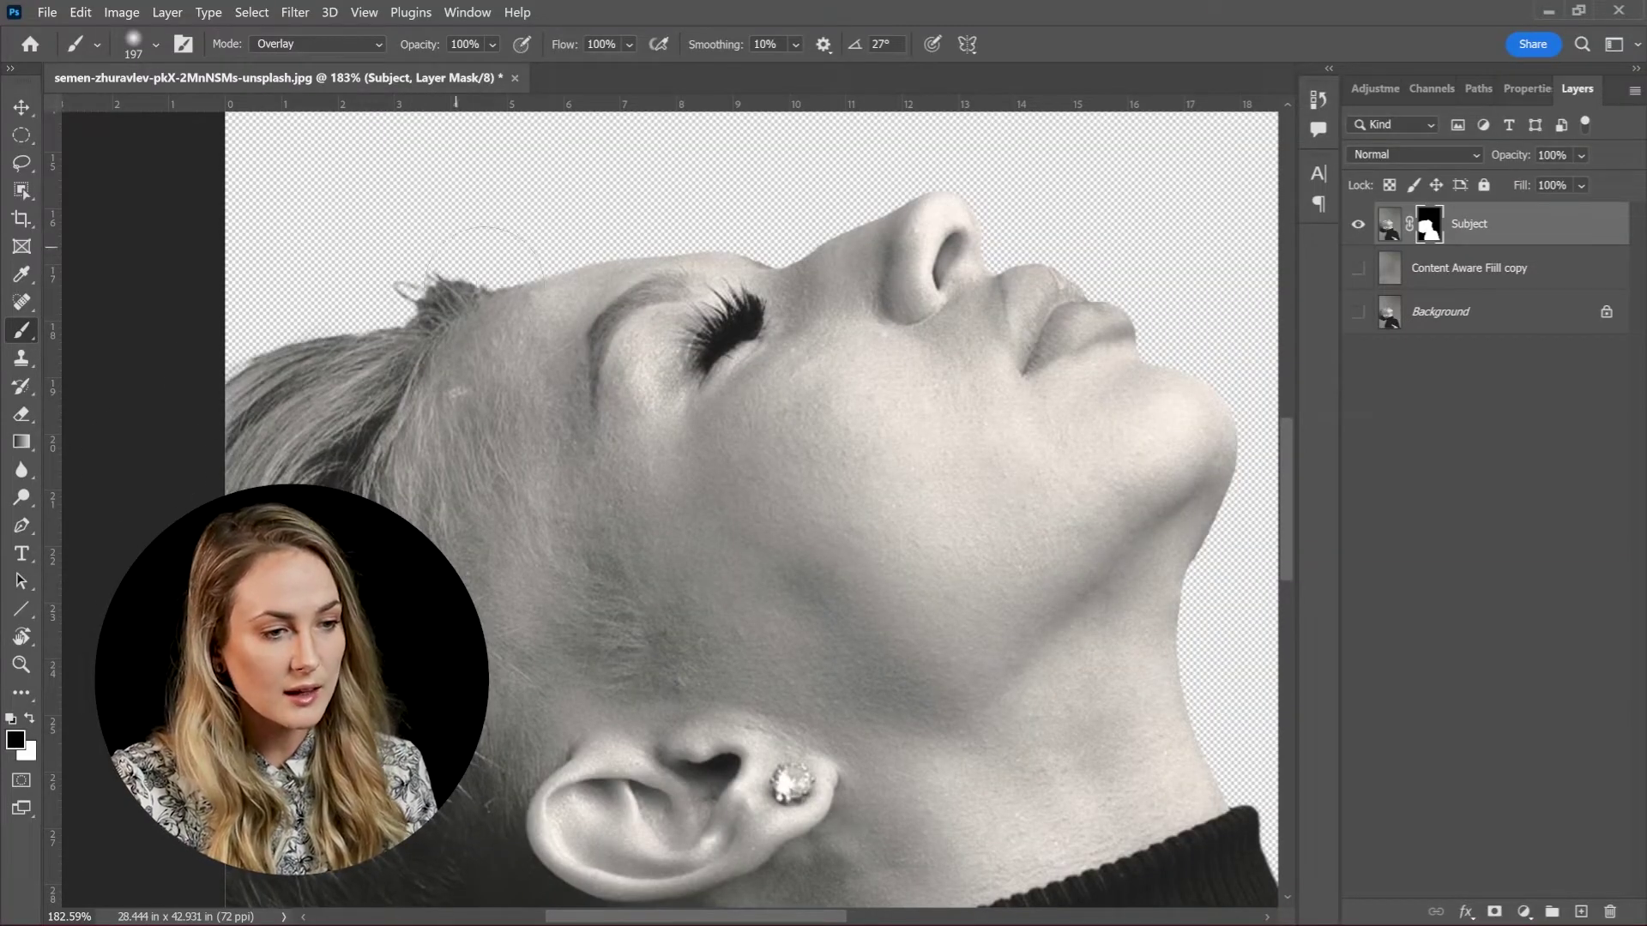
click(343, 44)
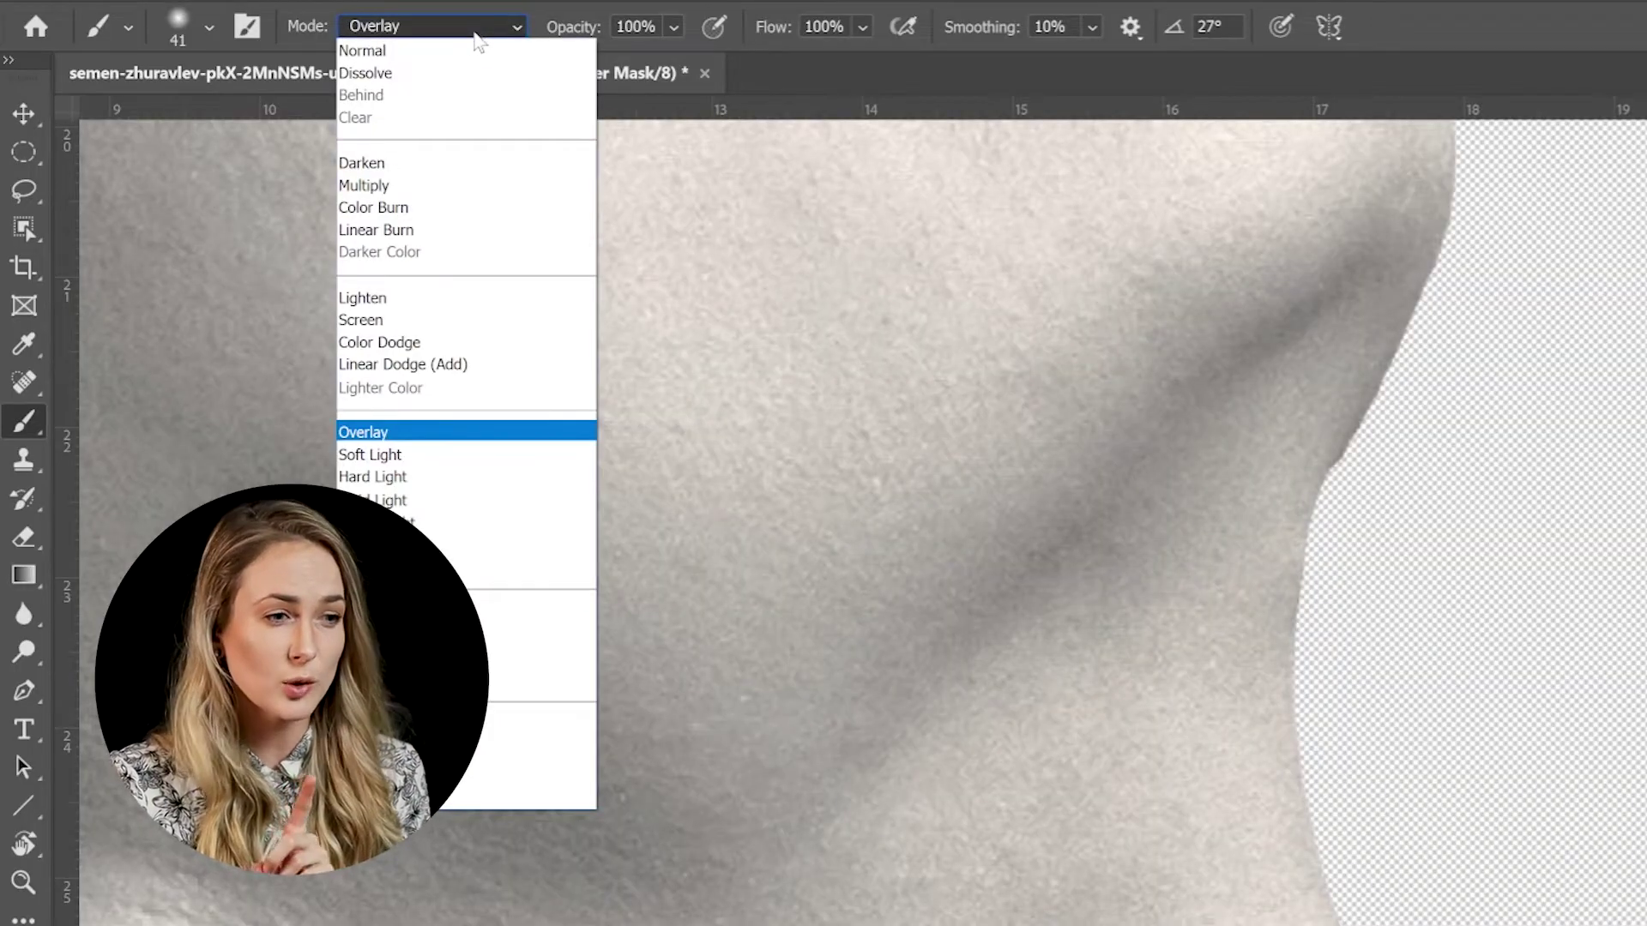
click(362, 50)
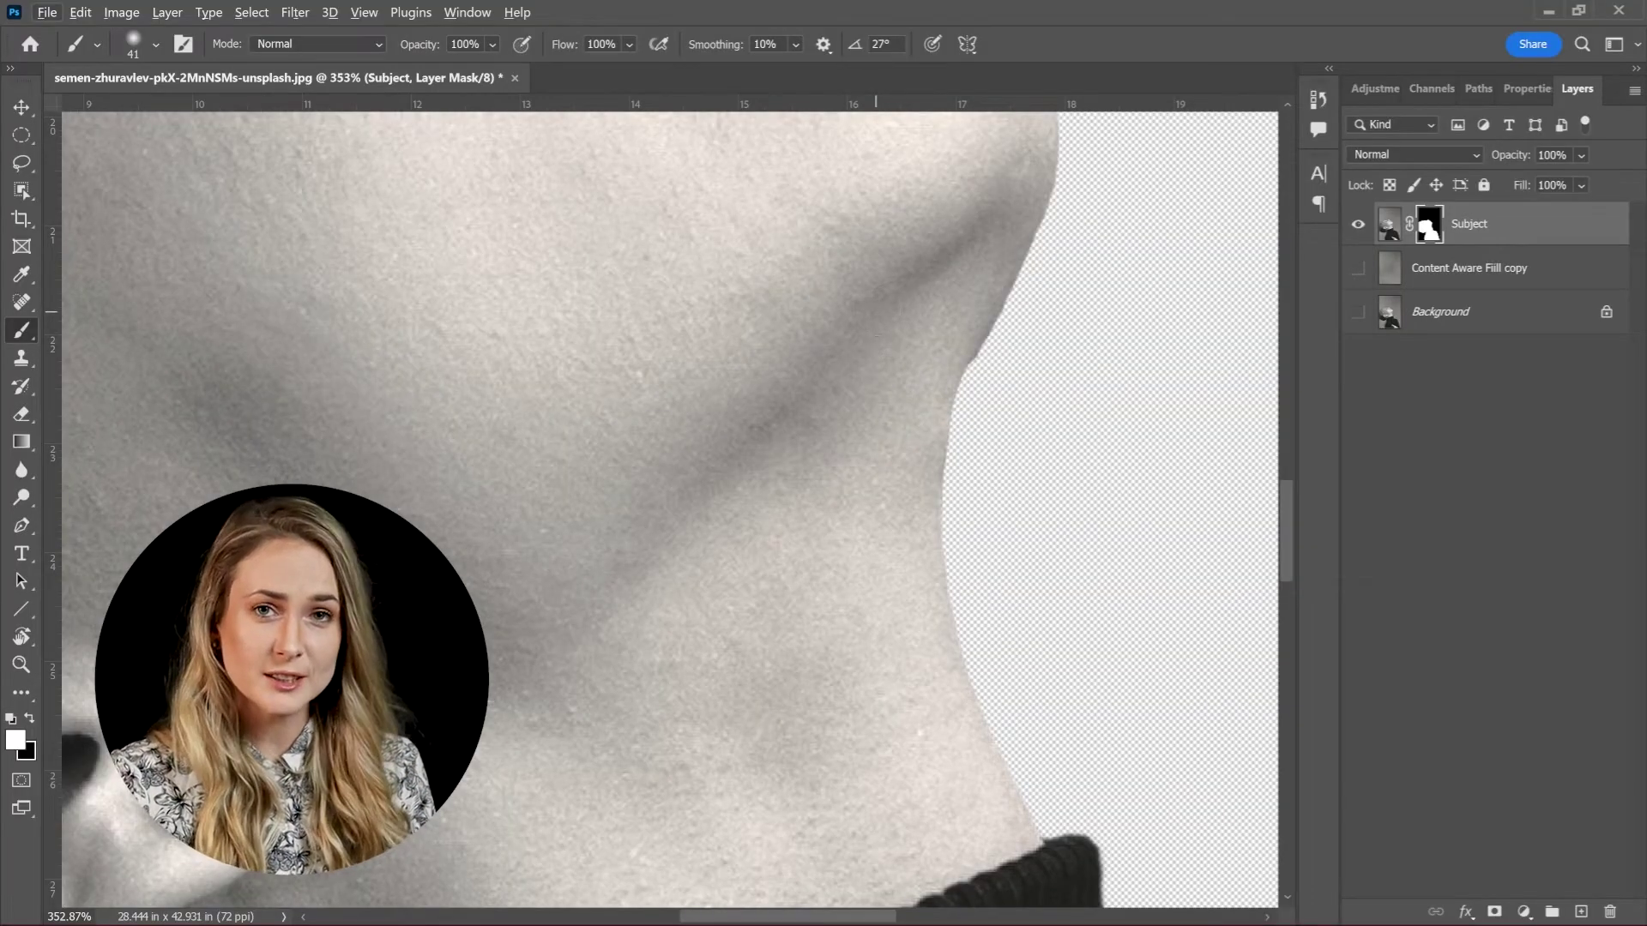
scroll(901, 369, up, 3)
alt+right_click(892, 377)
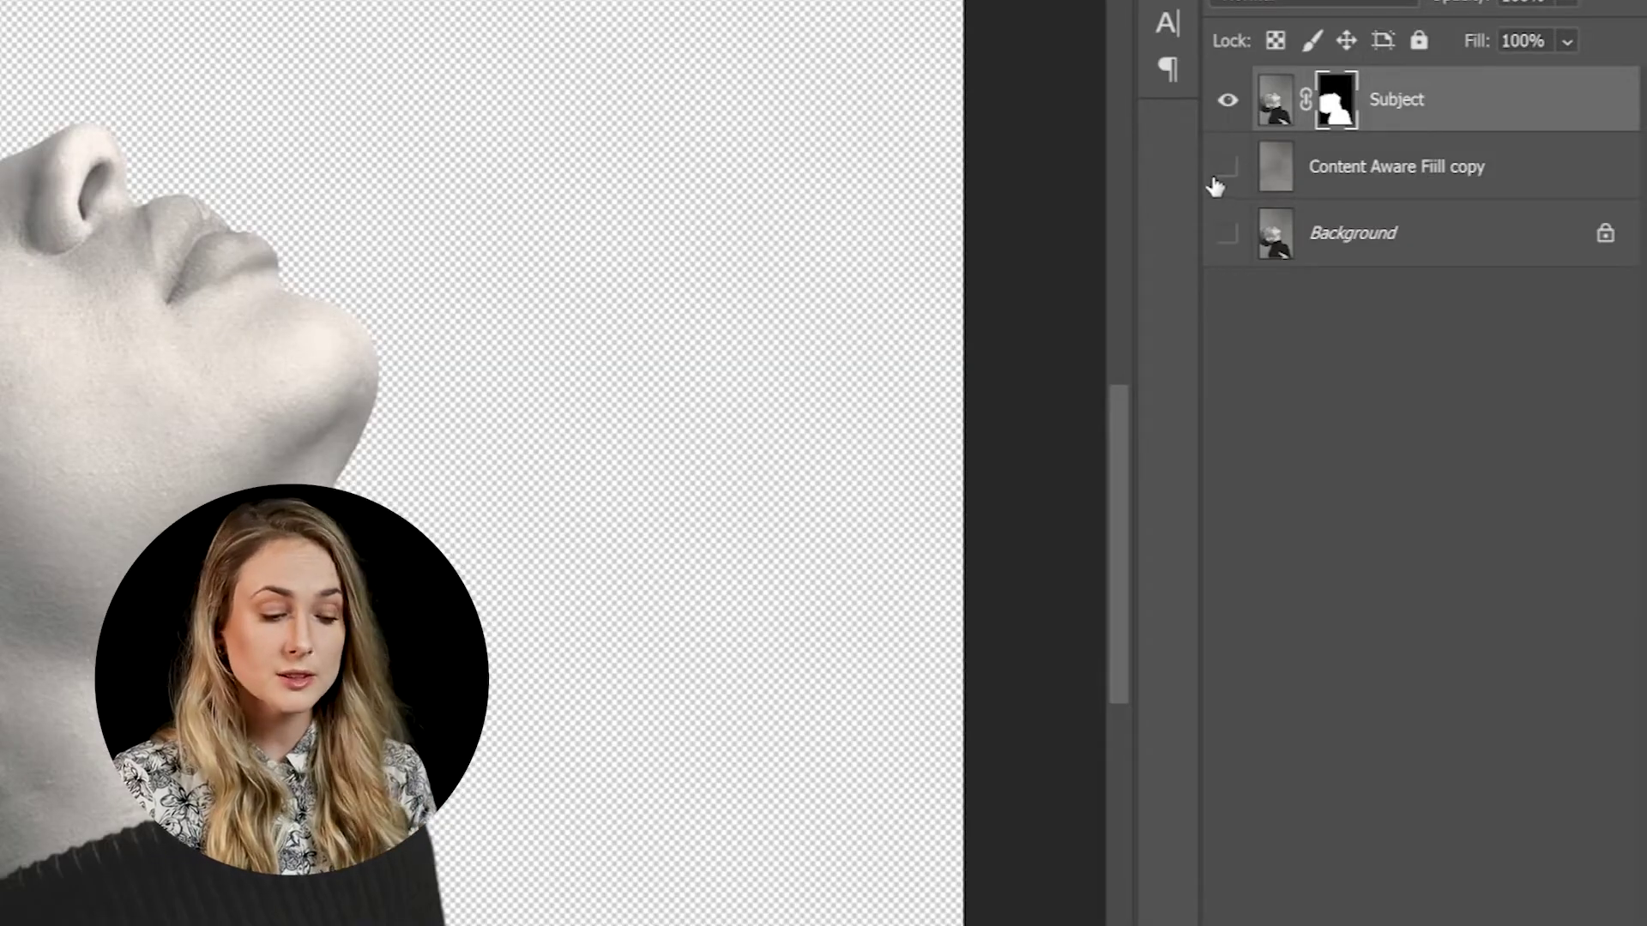
Turn on the backdrop layers beneath the subject and apply the Subject layer mask.
drag(1218, 176, 1227, 296)
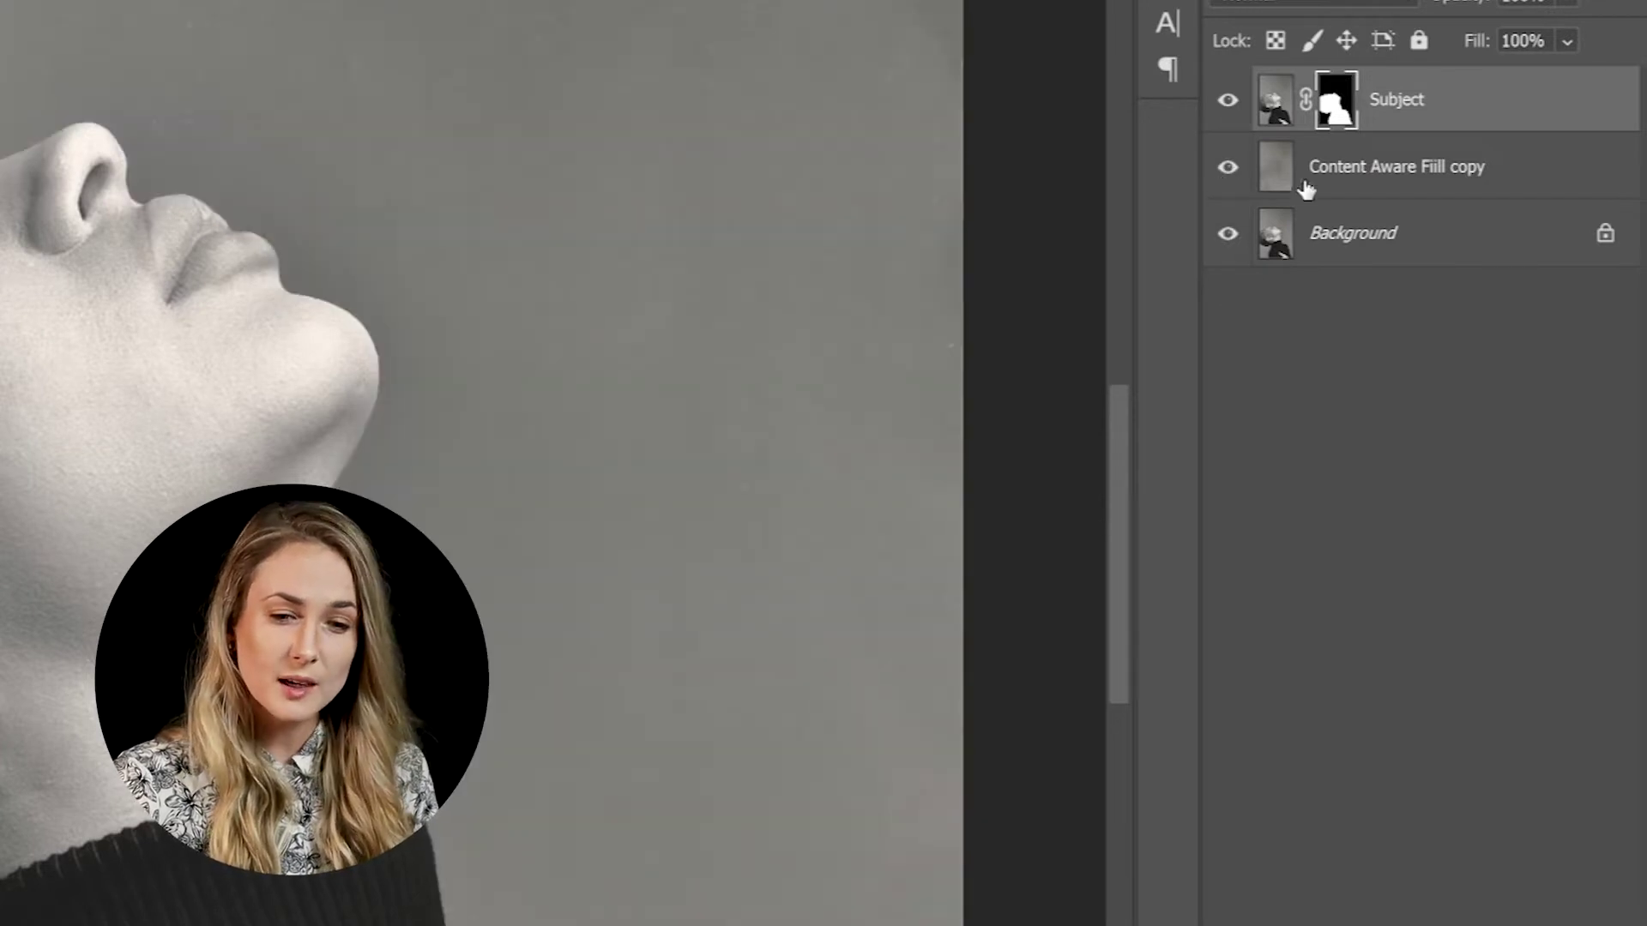
right_click(1334, 104)
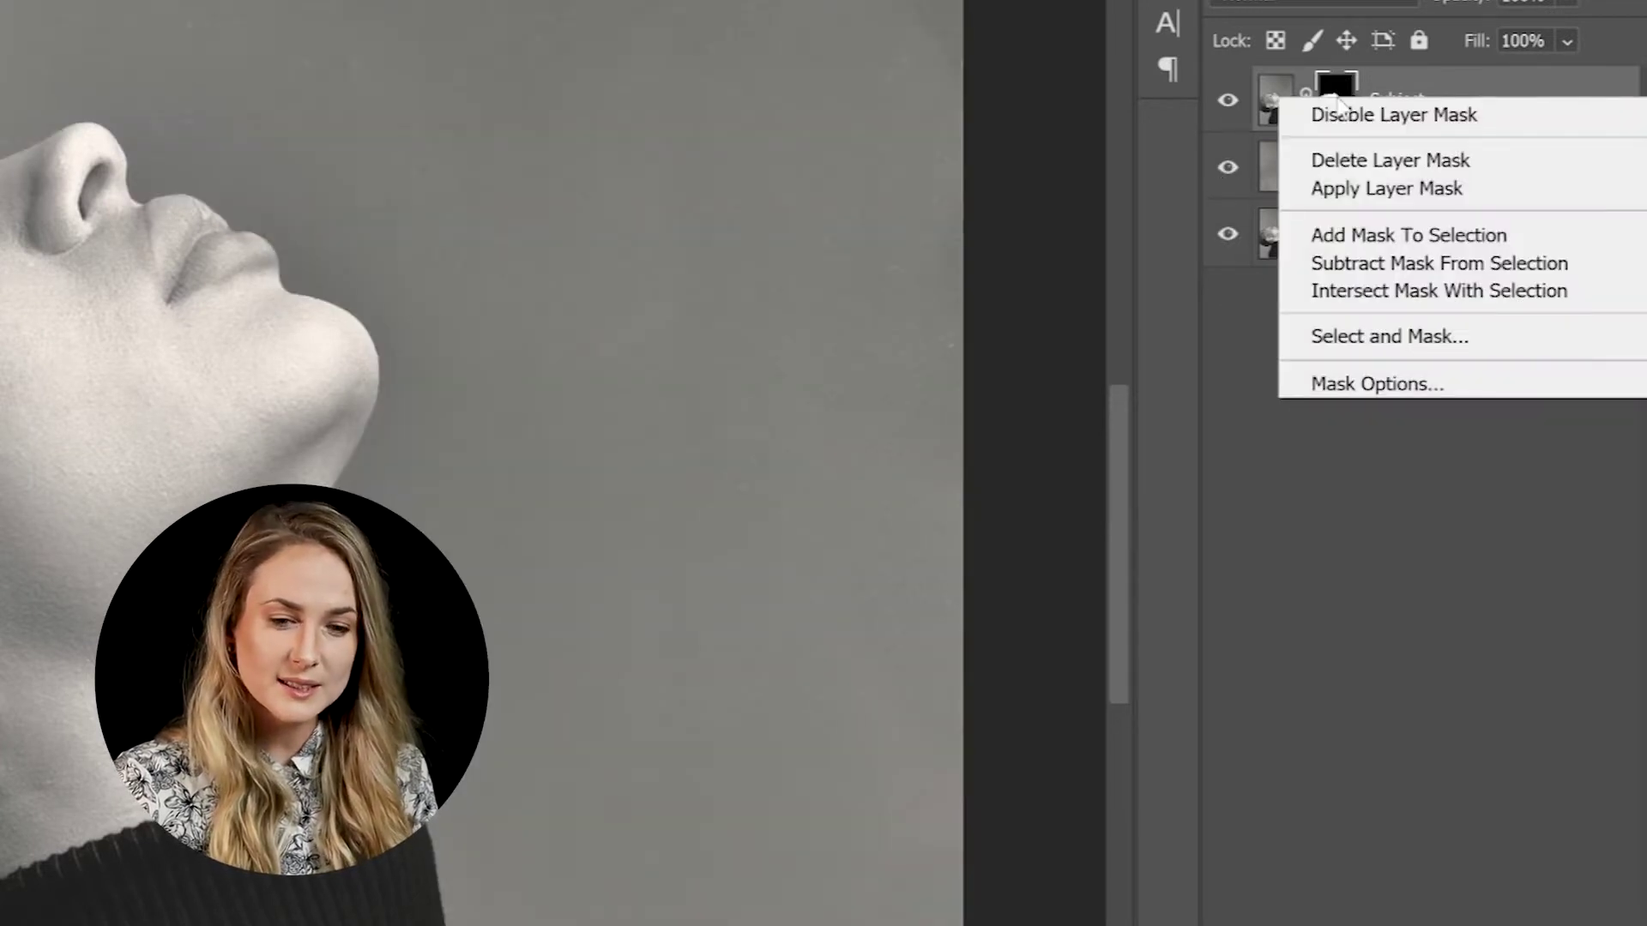
click(1364, 191)
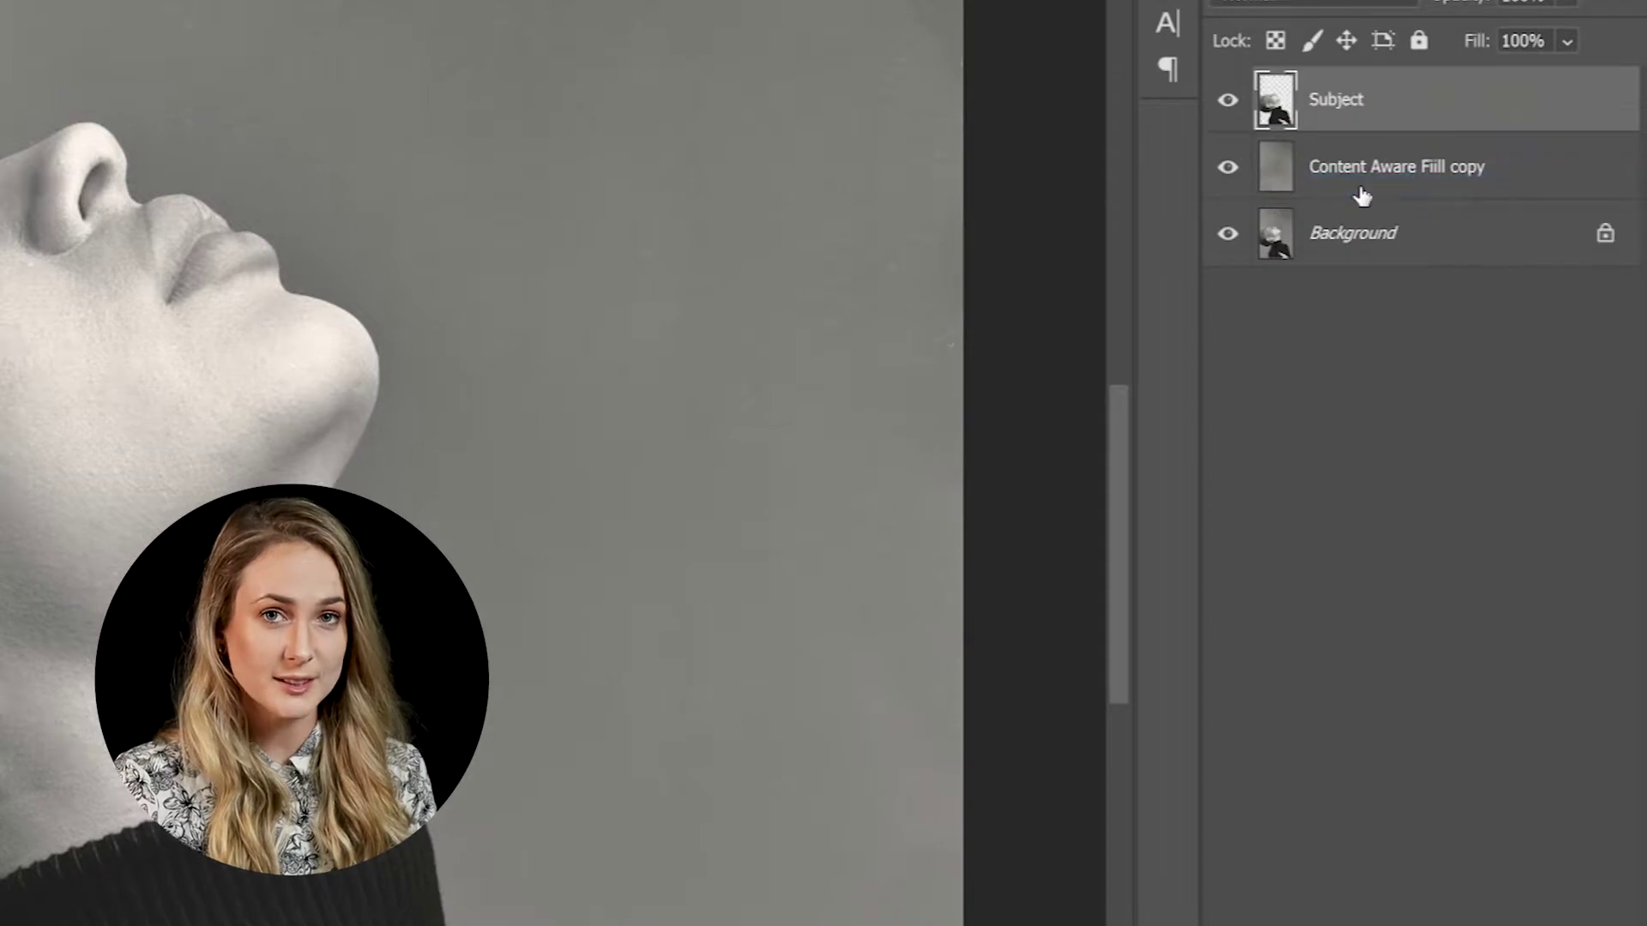
key(p)
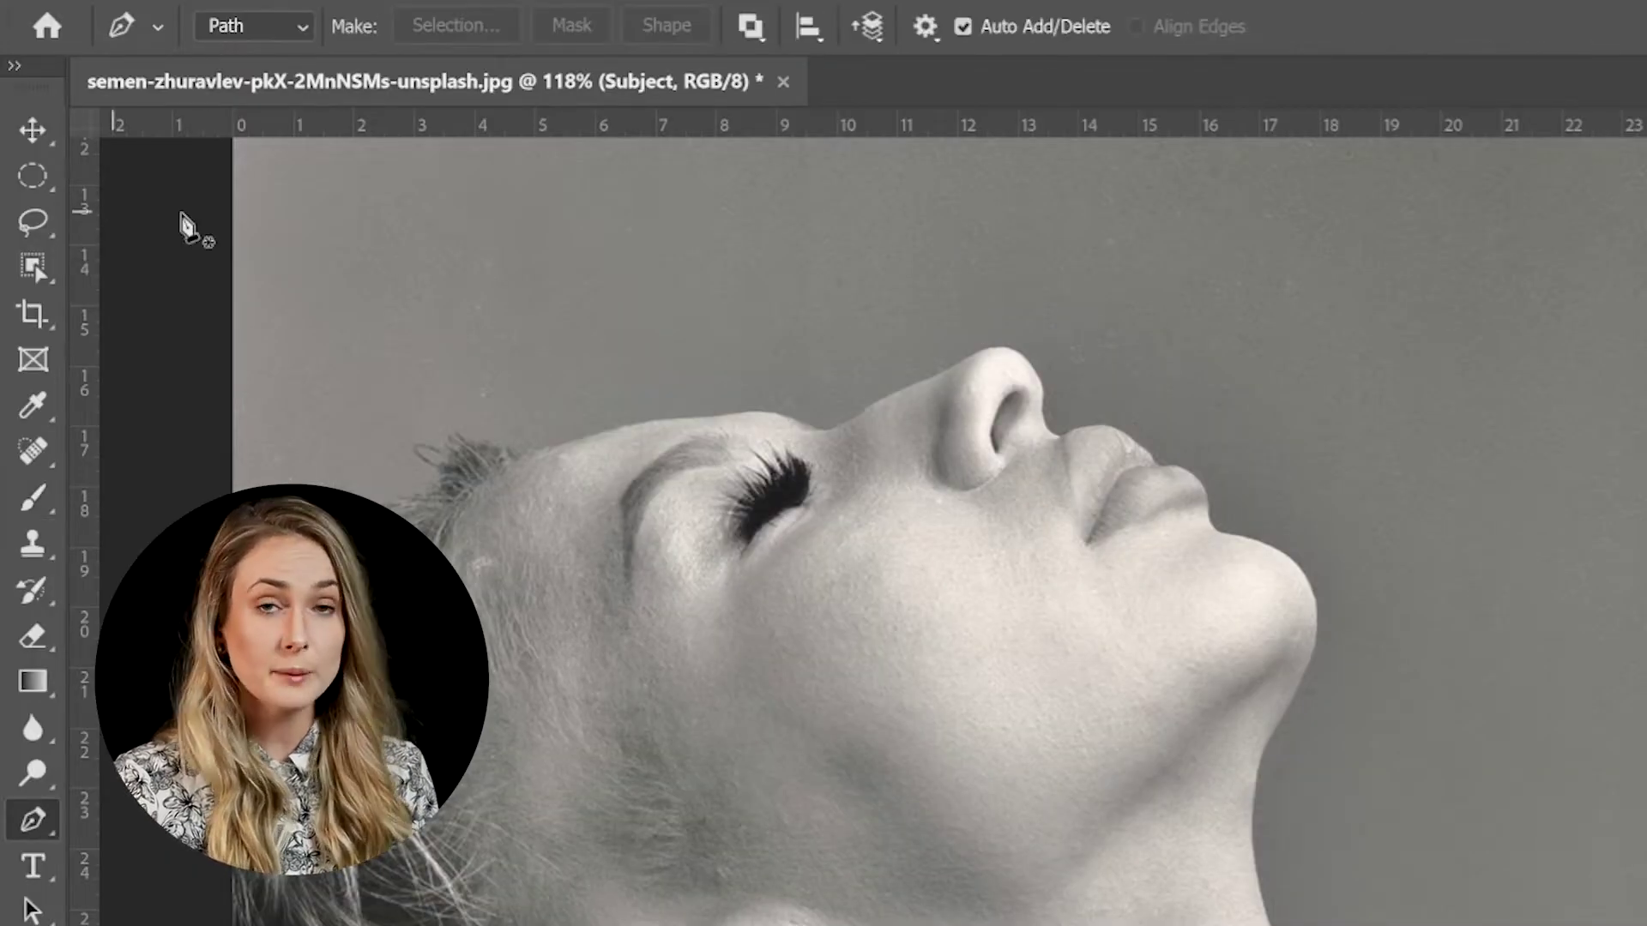
Trace the face from brow to jaw with a Pen path and make it a 0-feather selection.
click(302, 34)
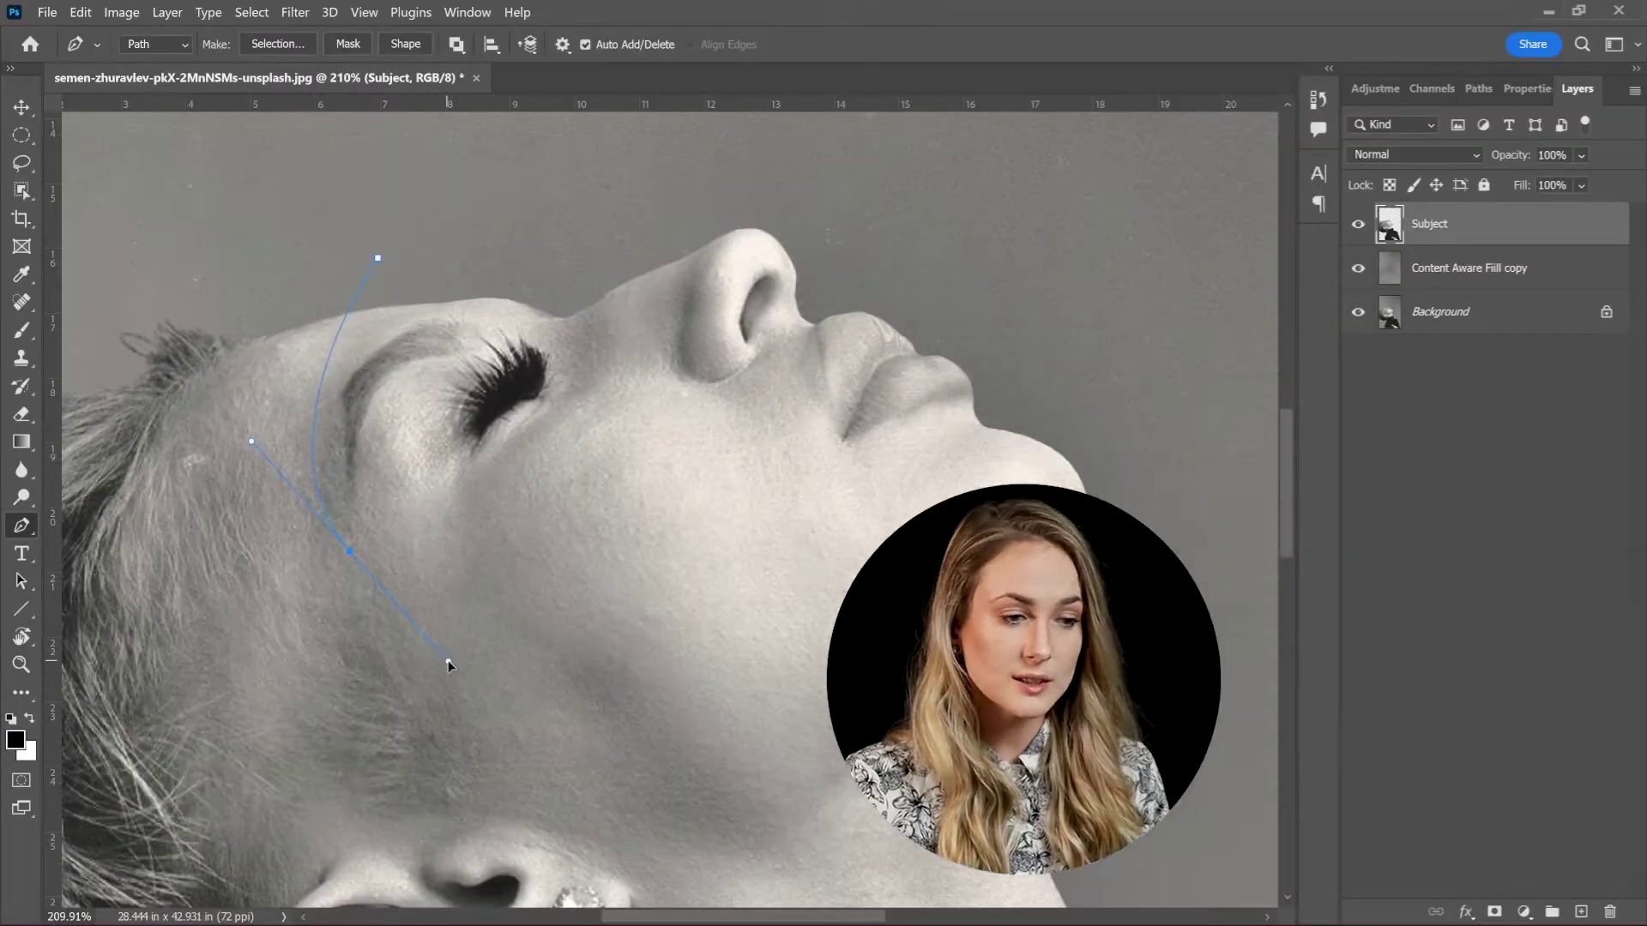
click(703, 659)
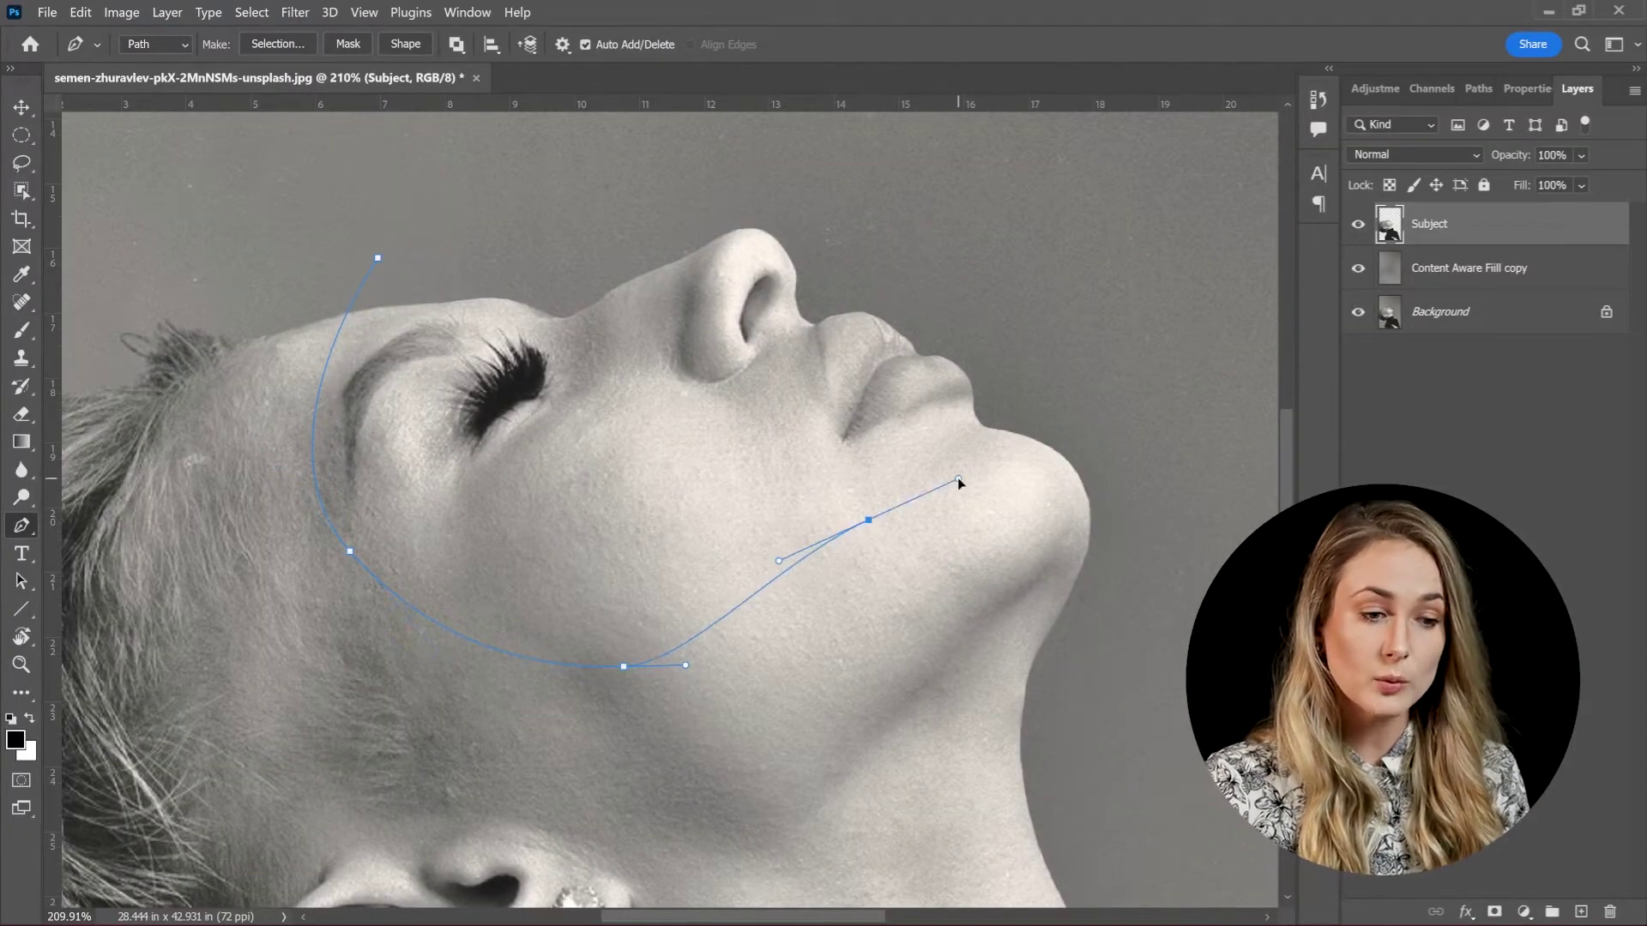
right_click(378, 268)
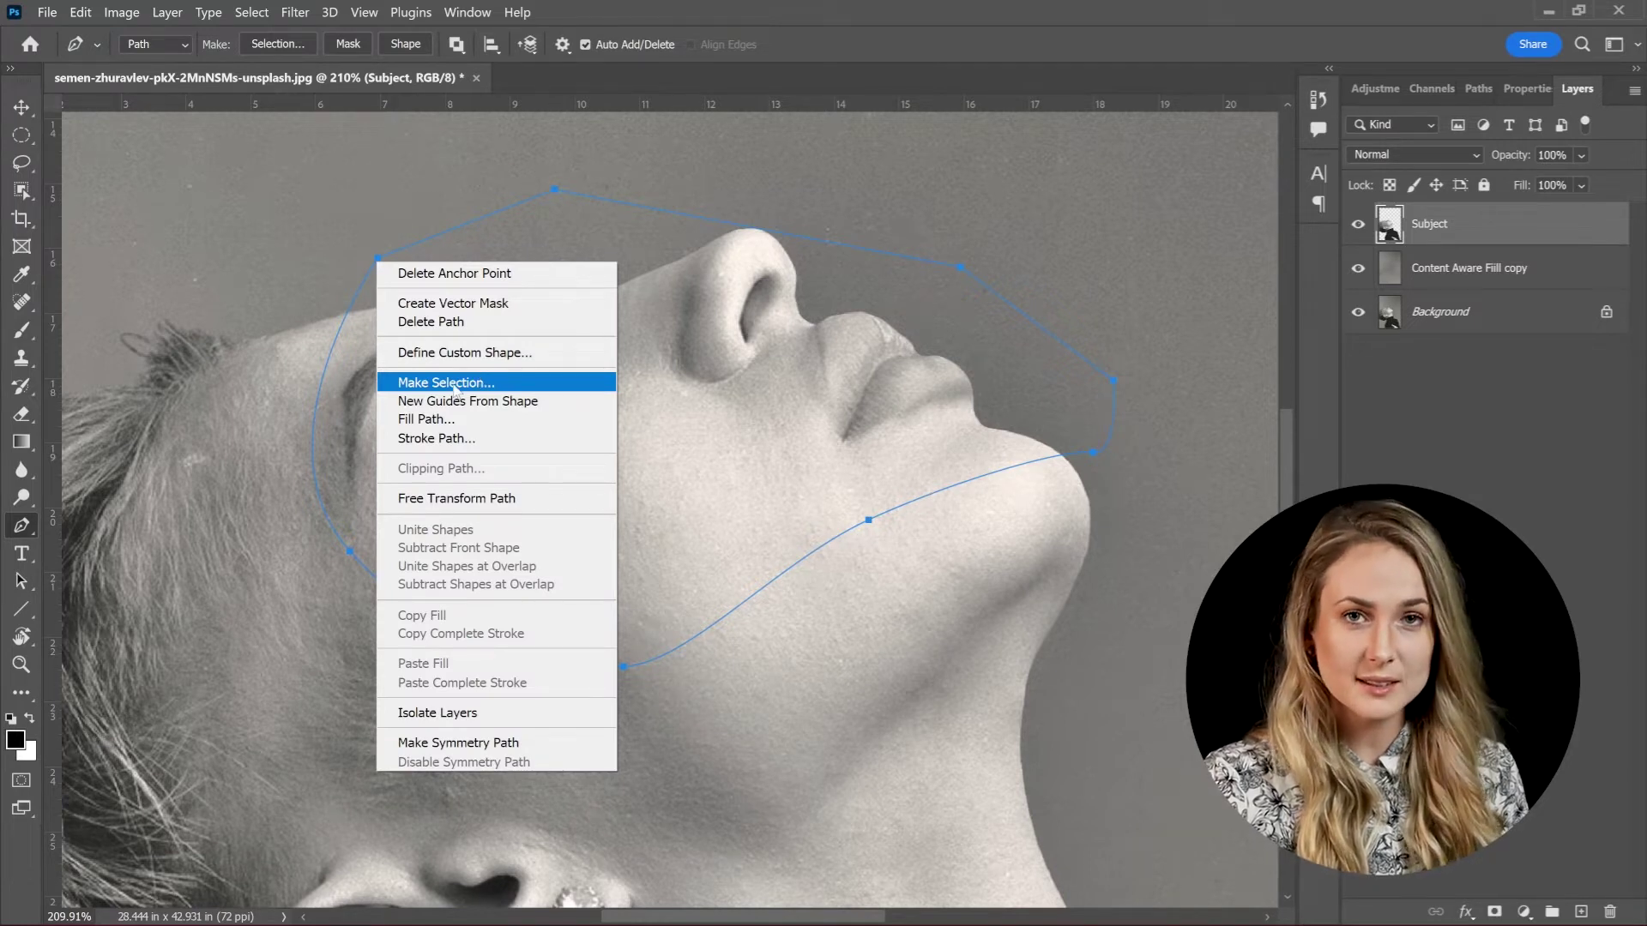
click(454, 382)
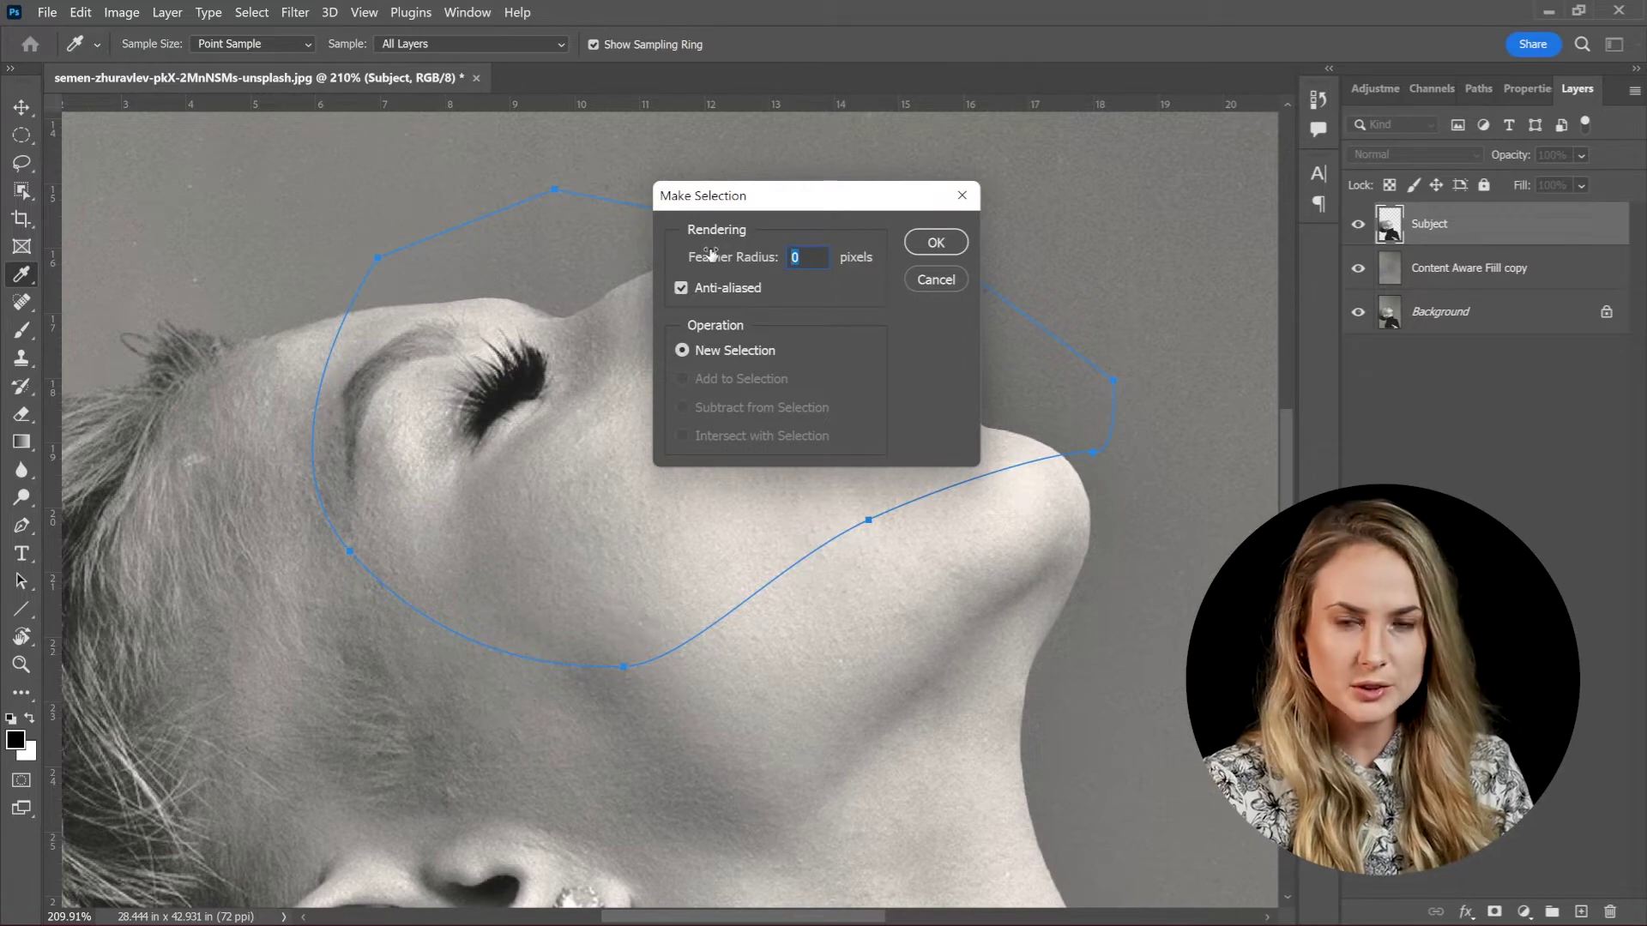
key(Return)
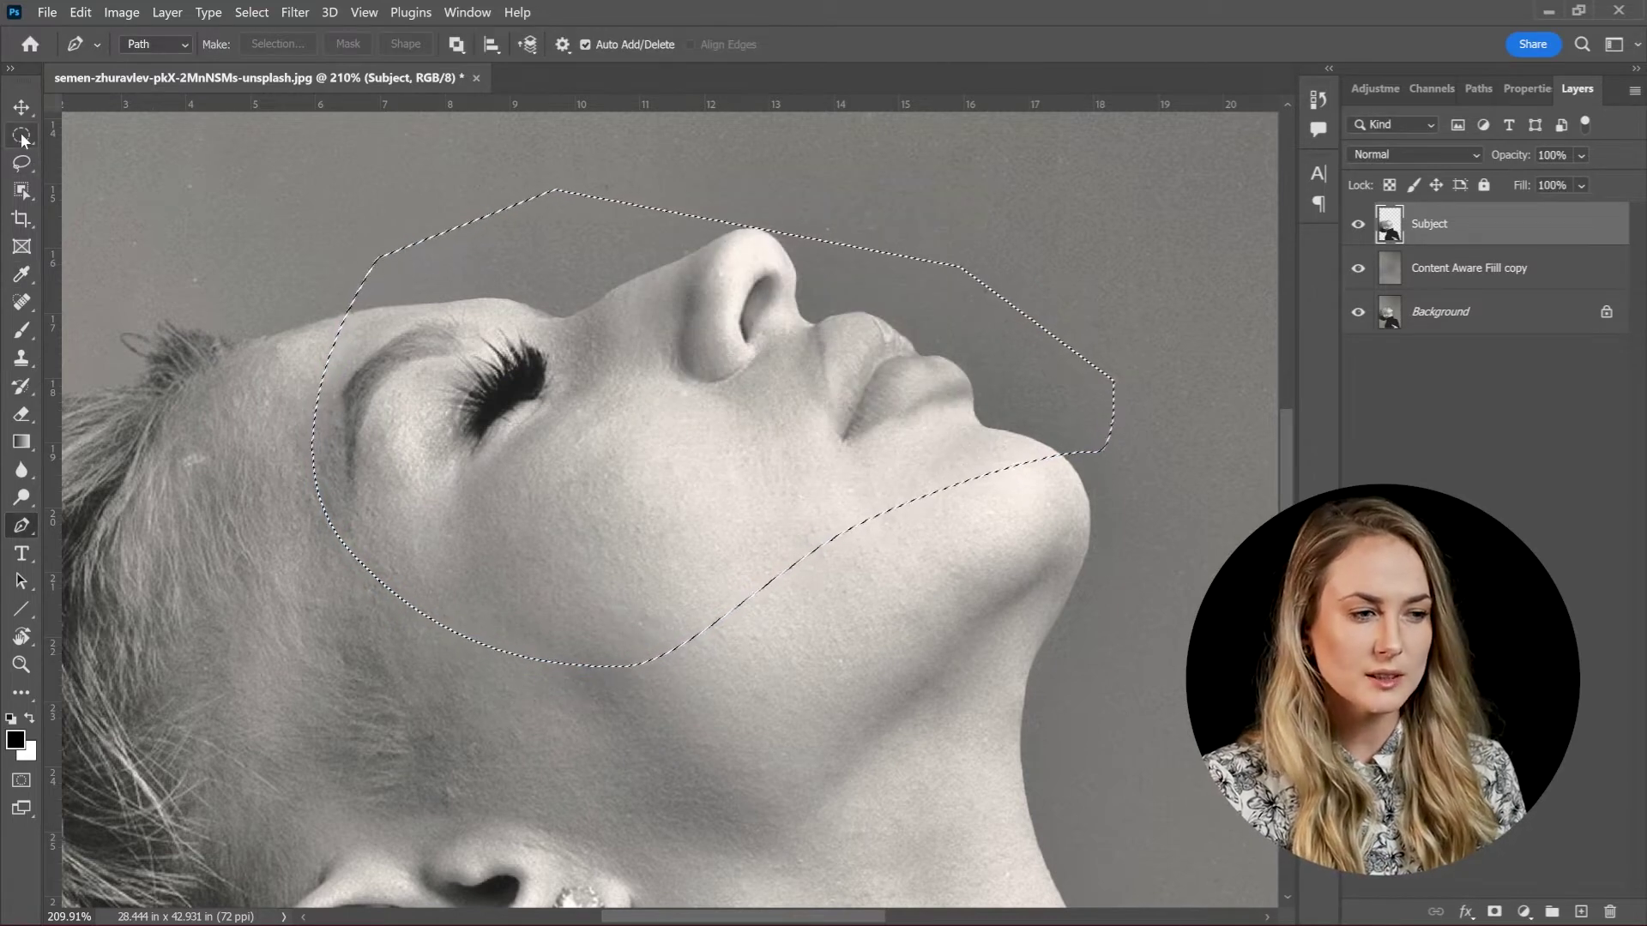
right_click(21, 137)
click(120, 151)
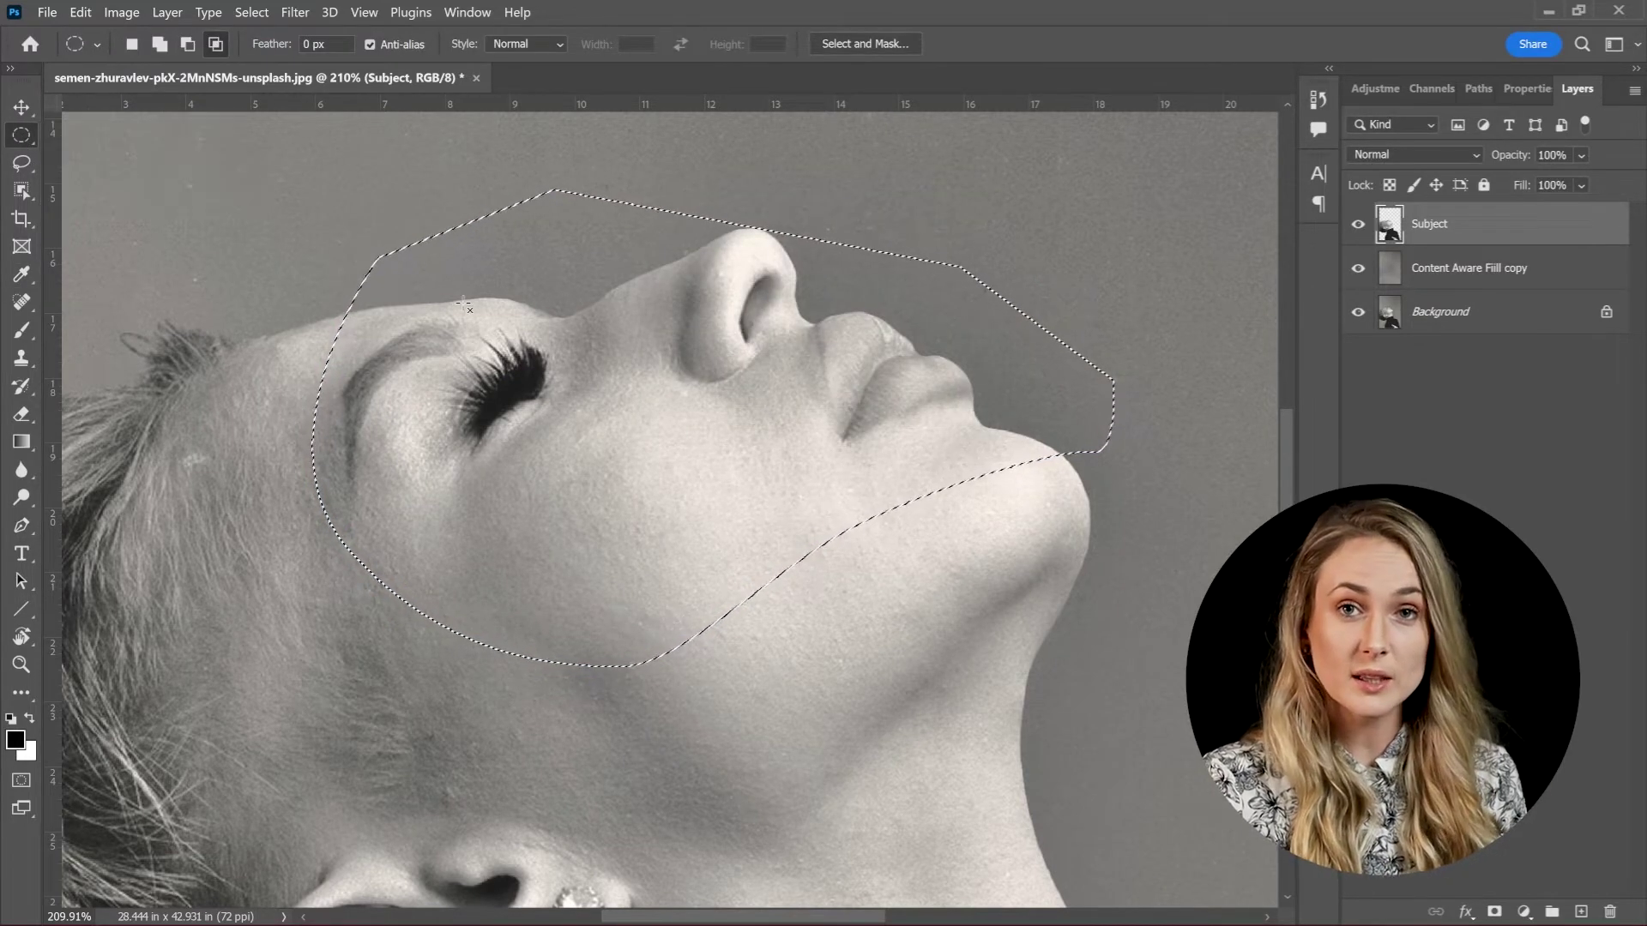
right_click(467, 310)
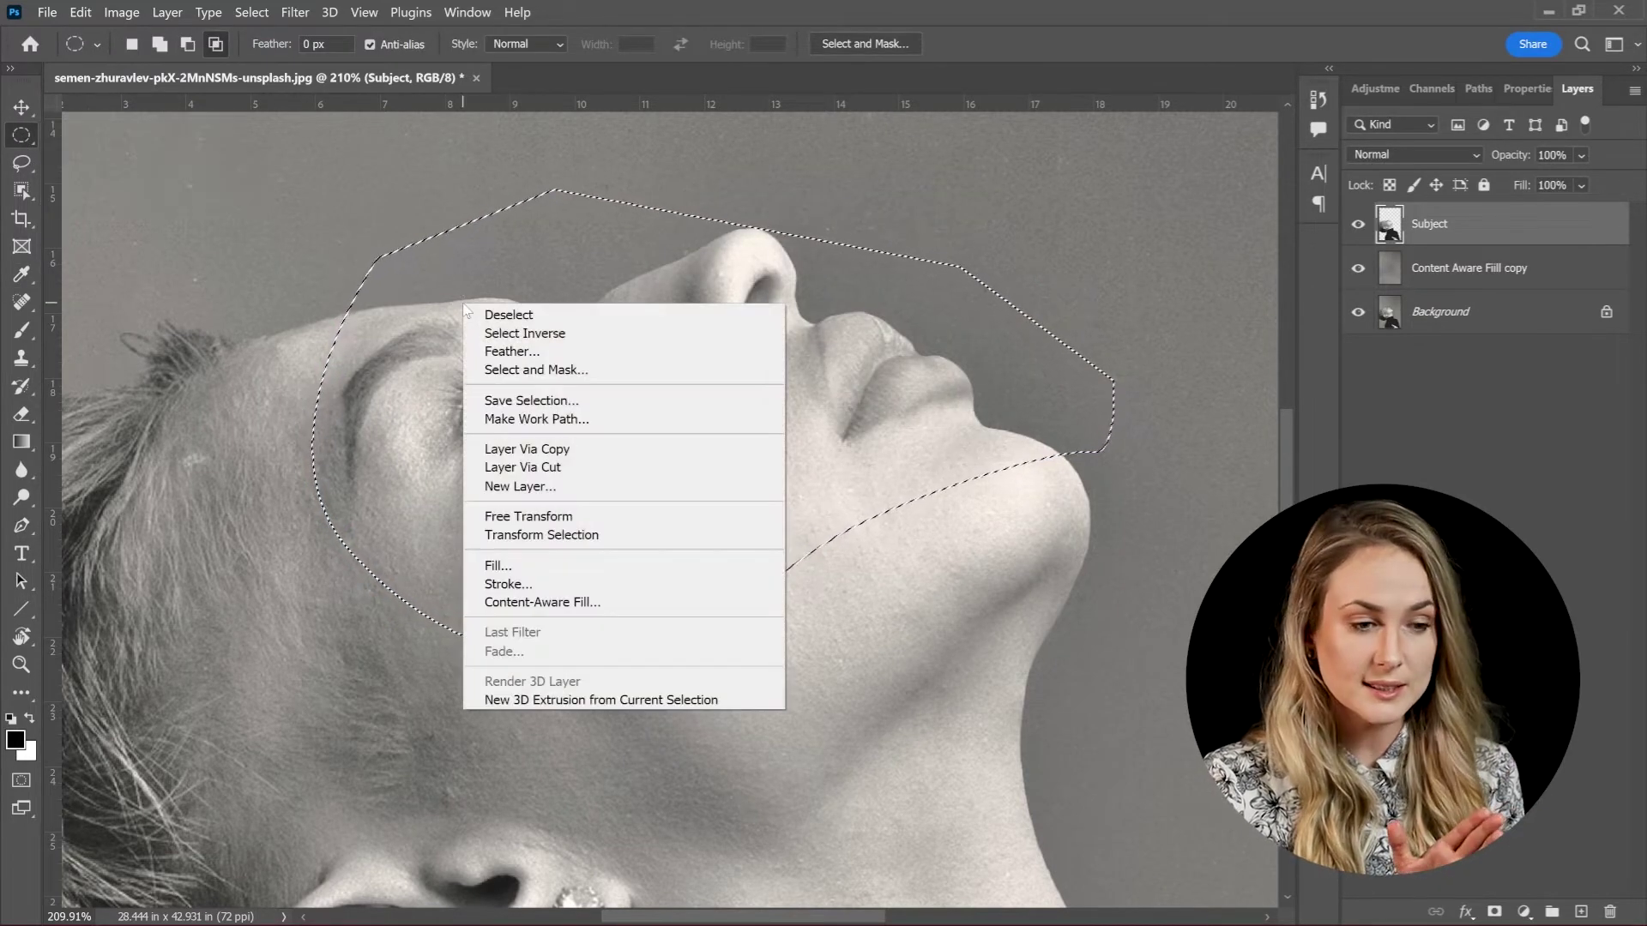
Cut the face onto a new layer named 'Face' and drag it up above the head.
click(568, 471)
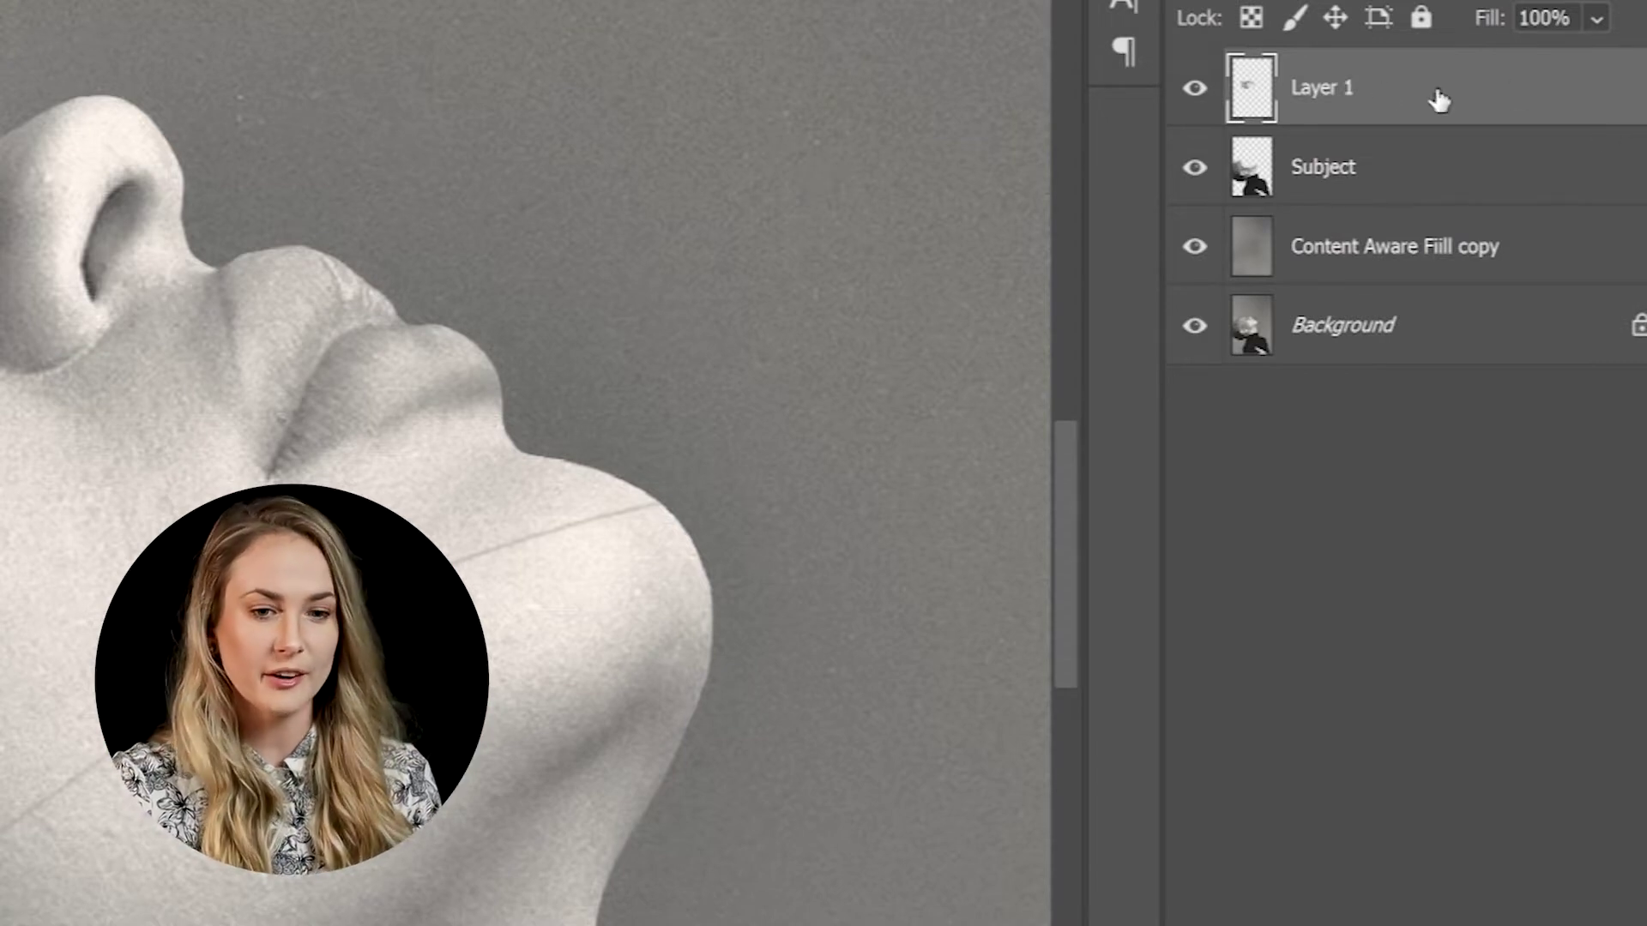
double_click(1330, 86)
text(Face)
key(Return)
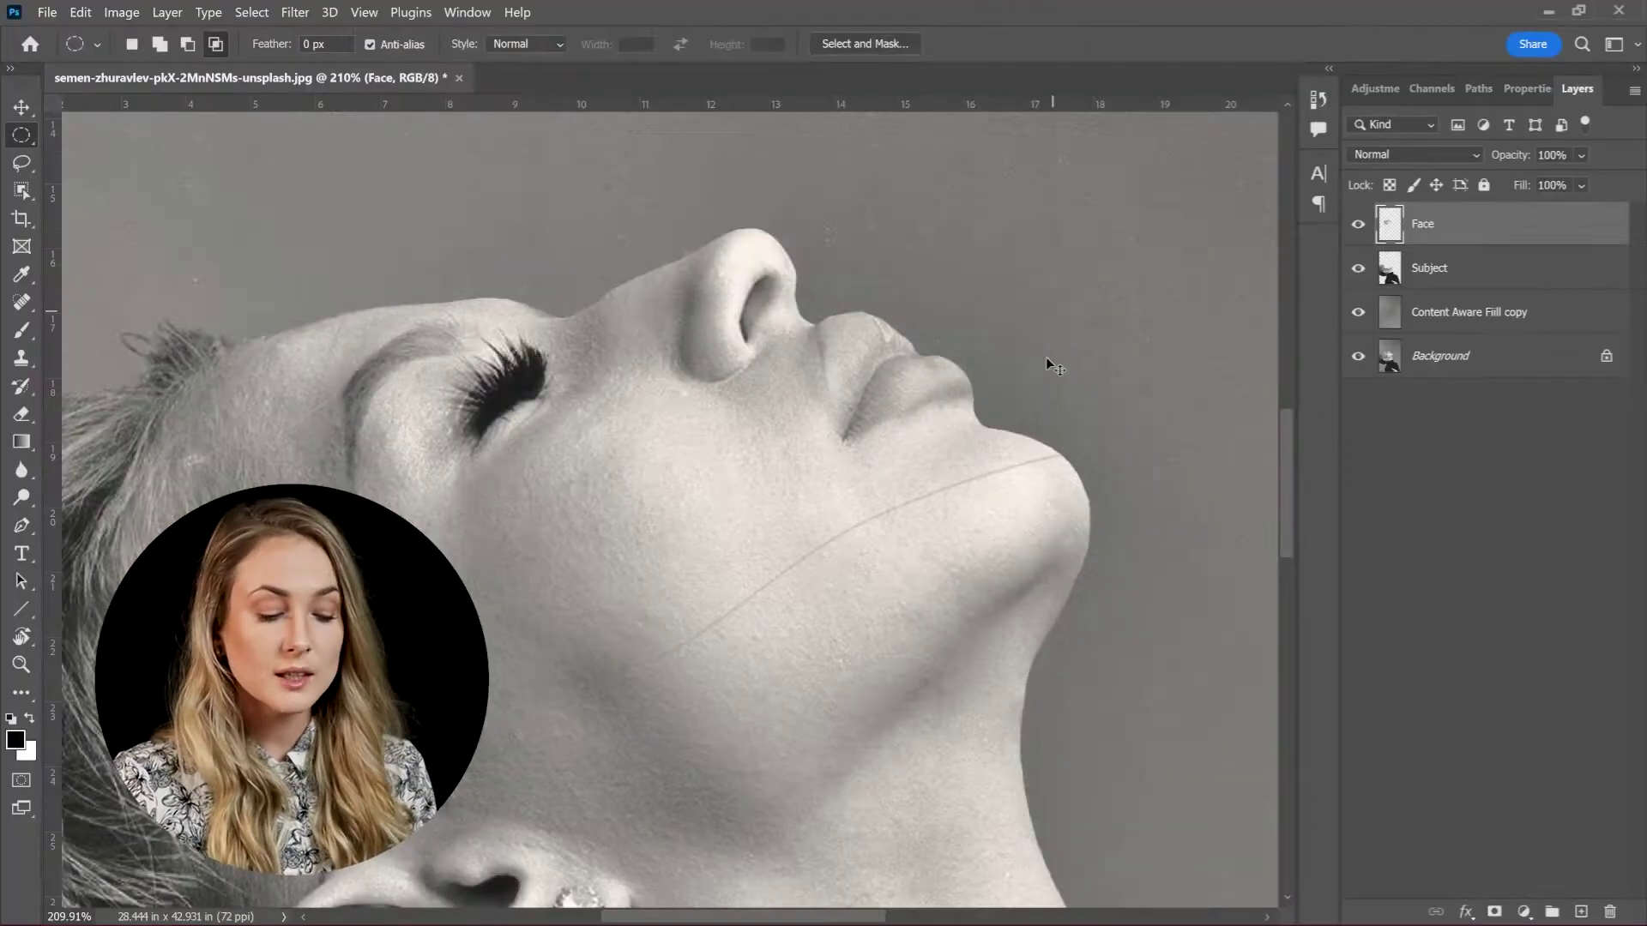
key(ctrl+t)
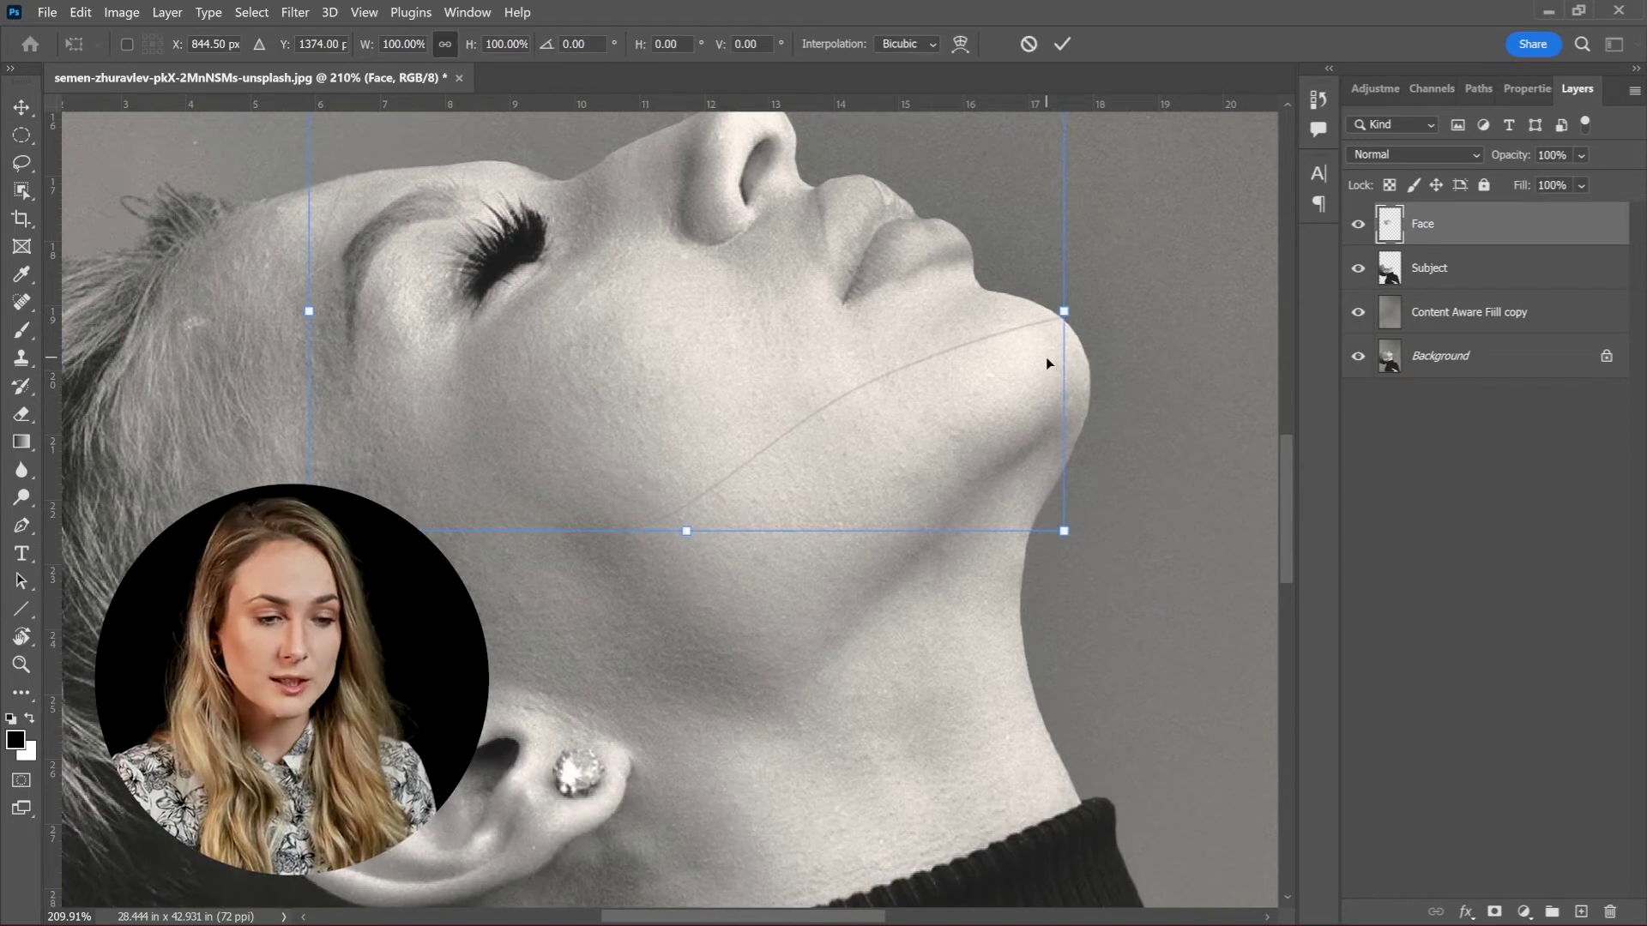
scroll(1047, 364, down, 5)
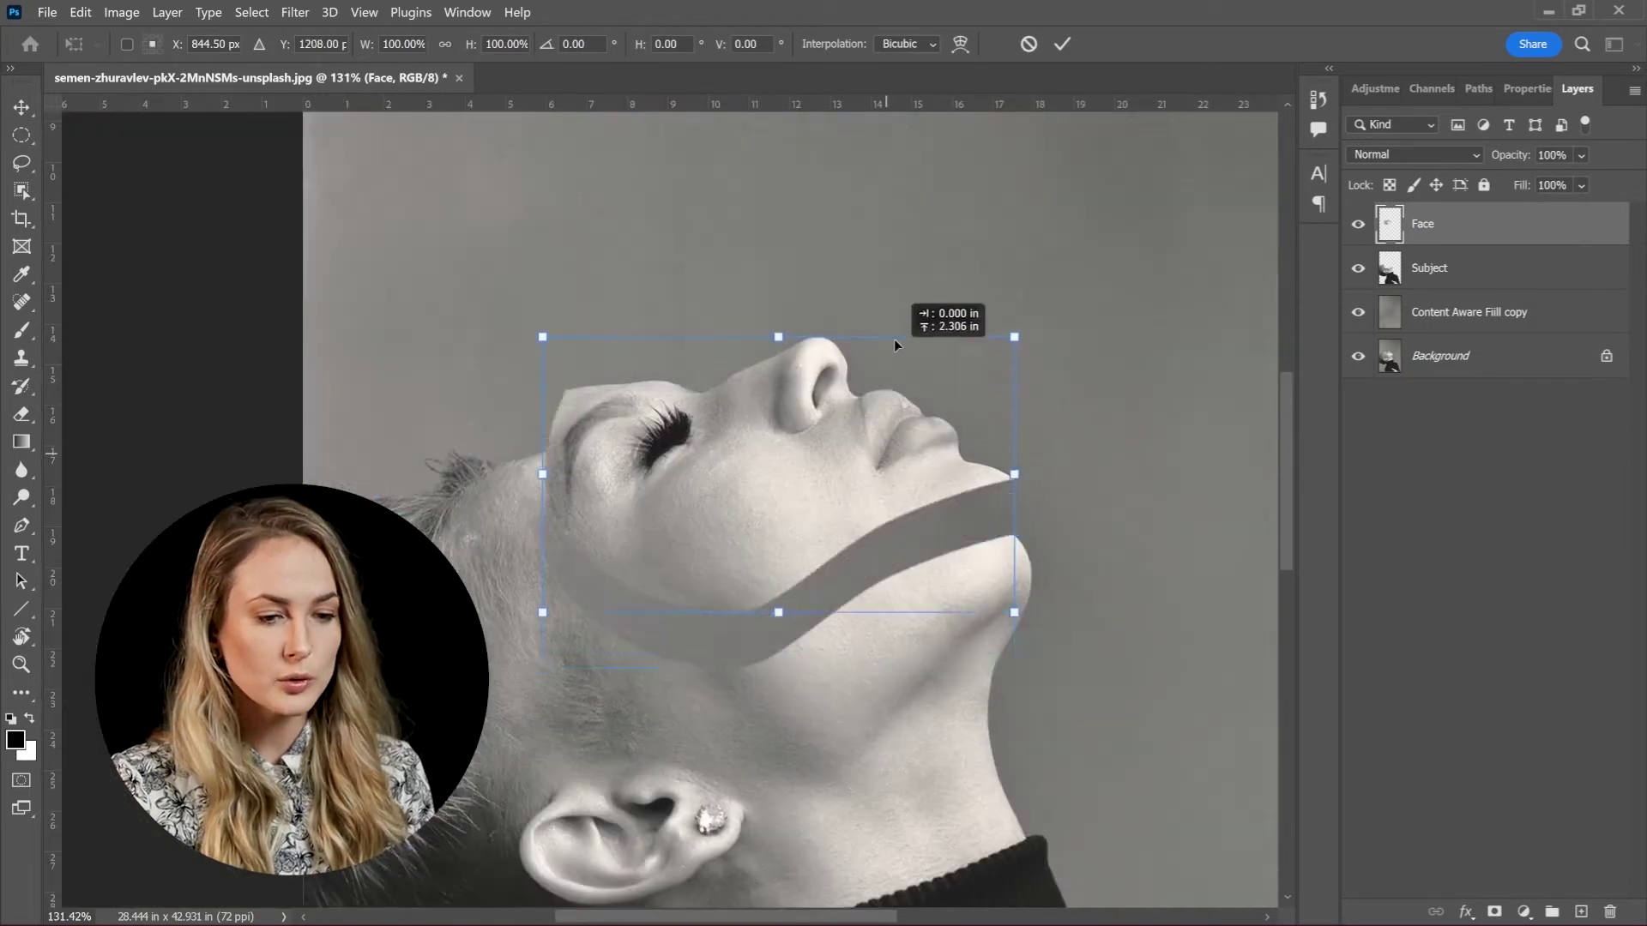
drag(895, 344, 908, 192)
scroll(1056, 357, down, 3)
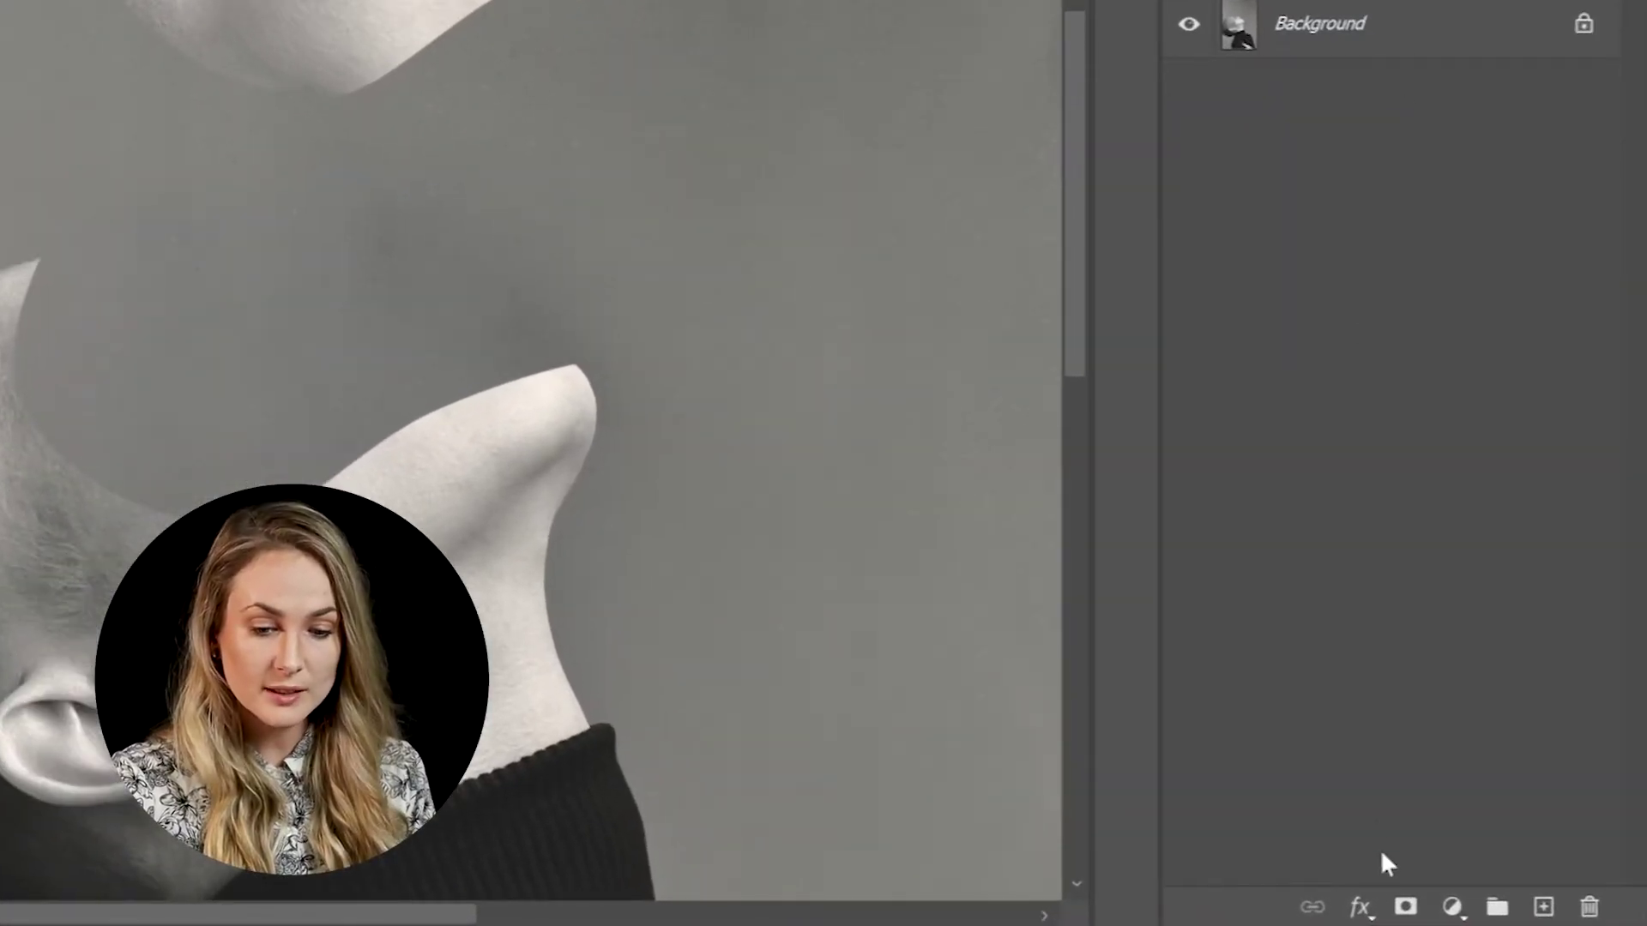
Add Bevel & Emboss to Face: Inner Bevel, Chisel Hard, depth 40%, size 10 px, soften 5 px.
click(1360, 908)
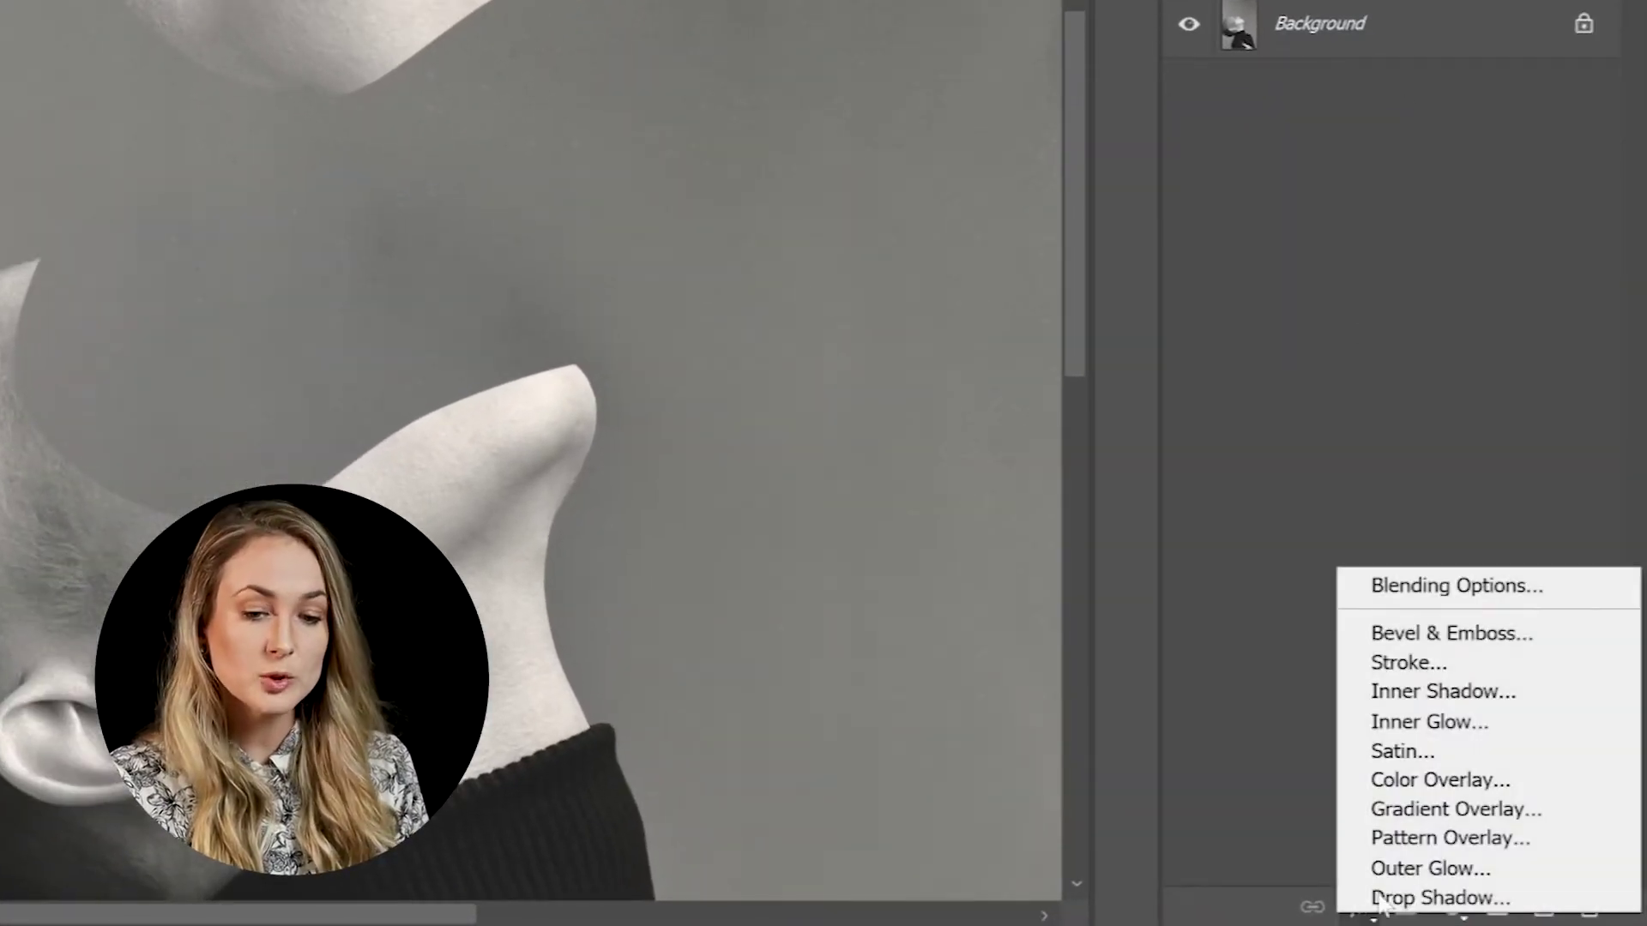
click(1446, 636)
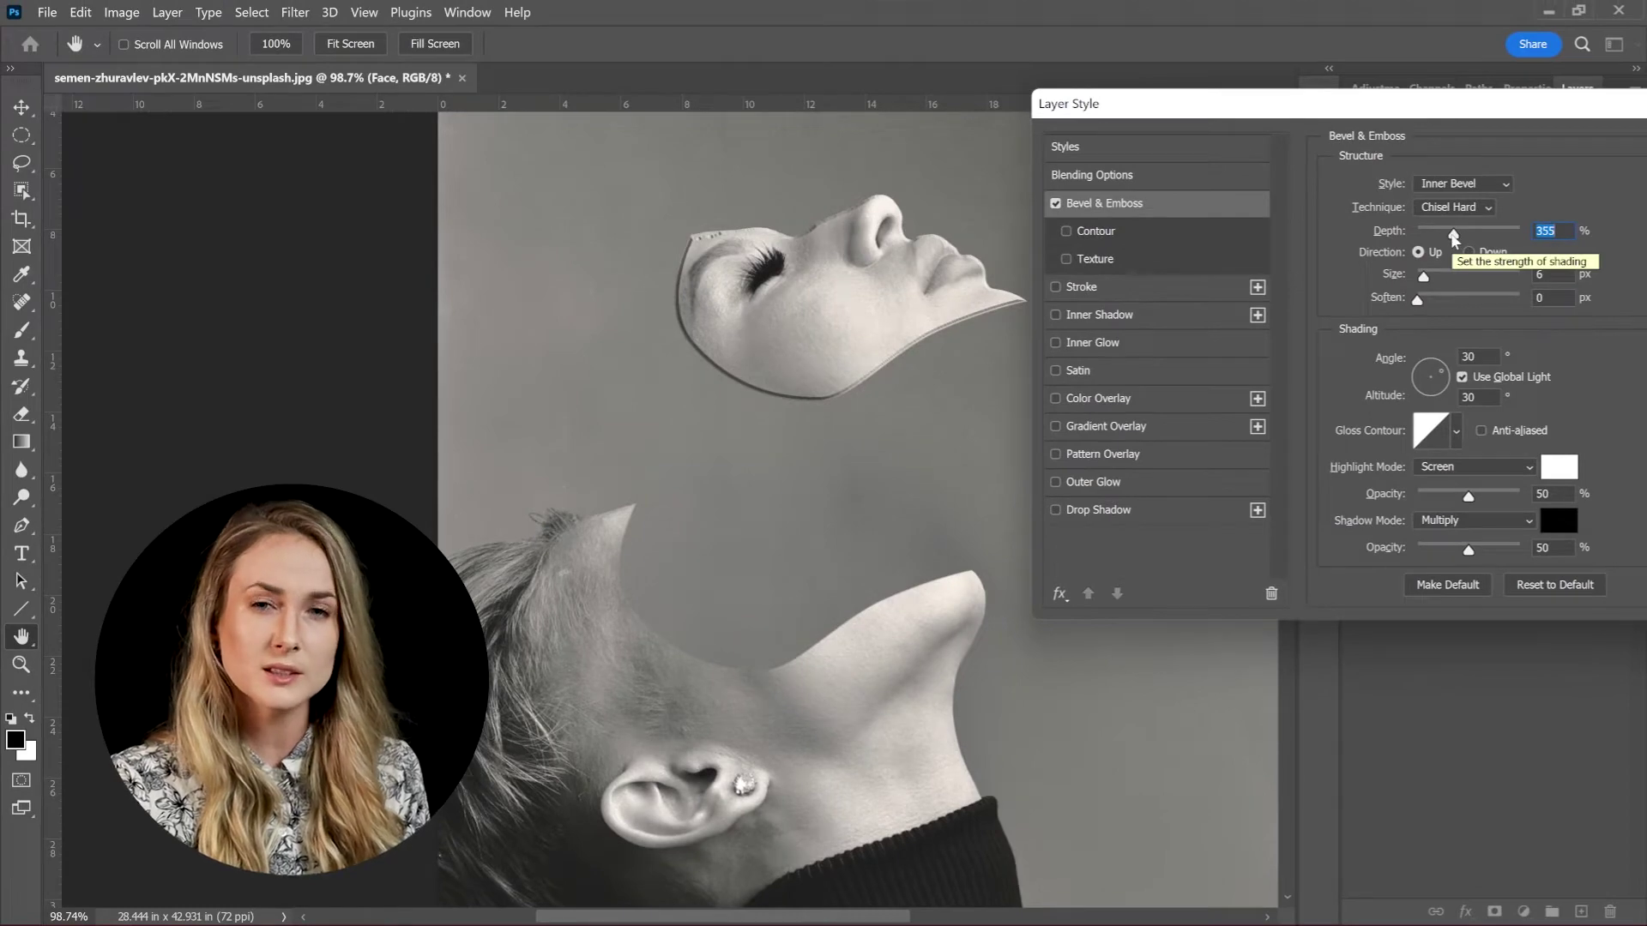
drag(1453, 235, 1341, 238)
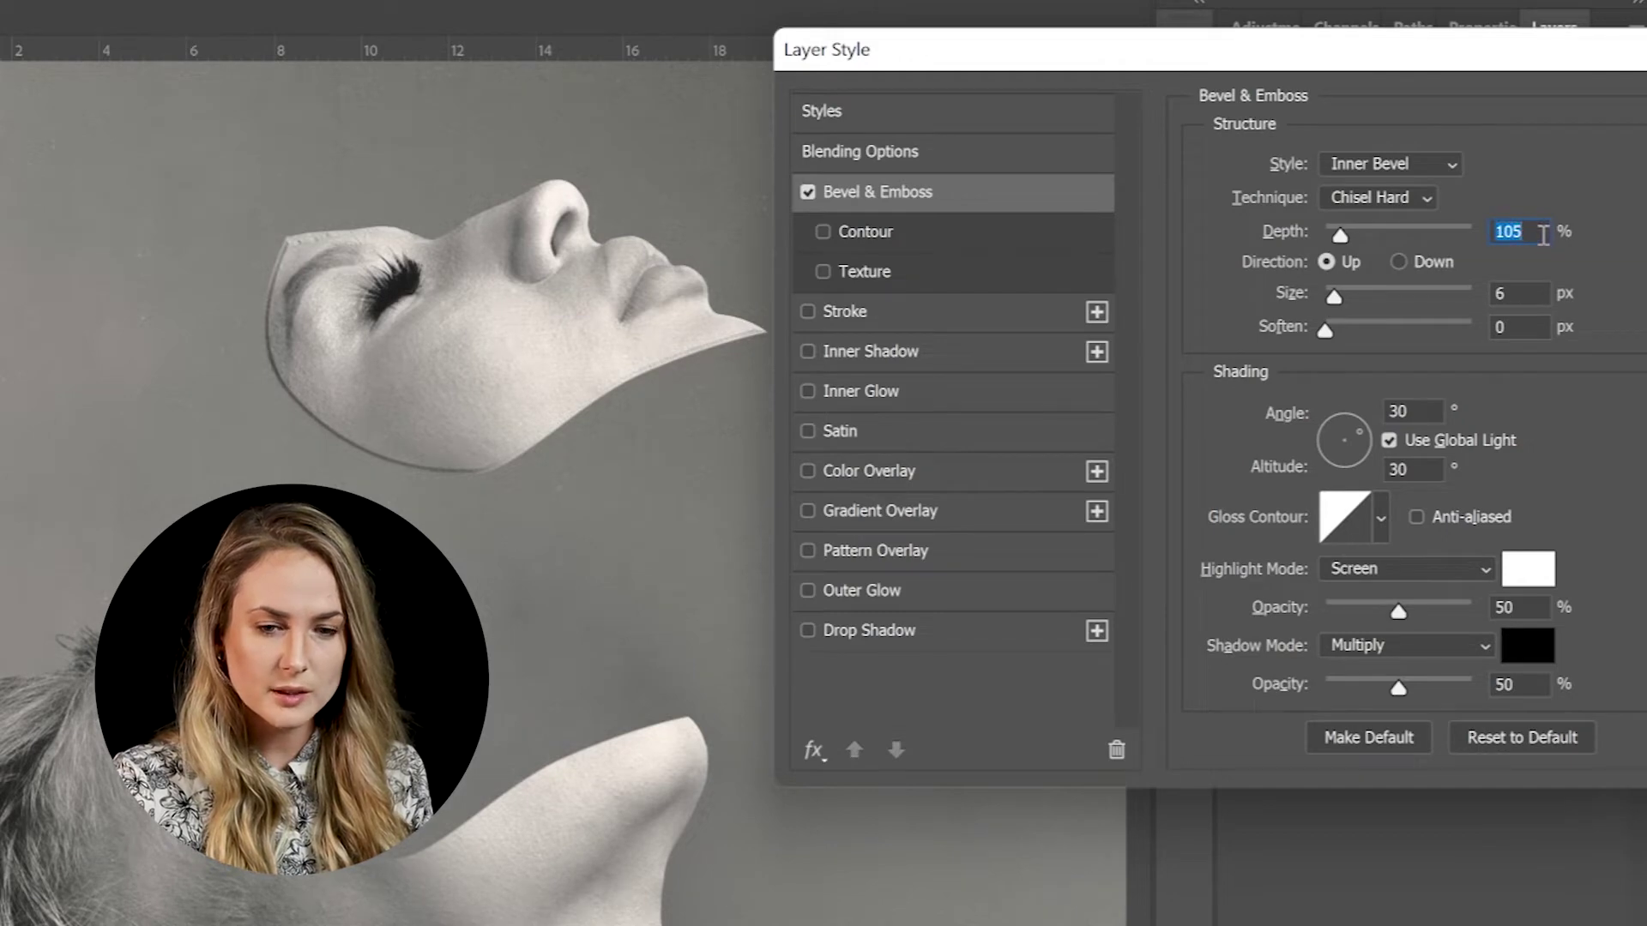
text(40)
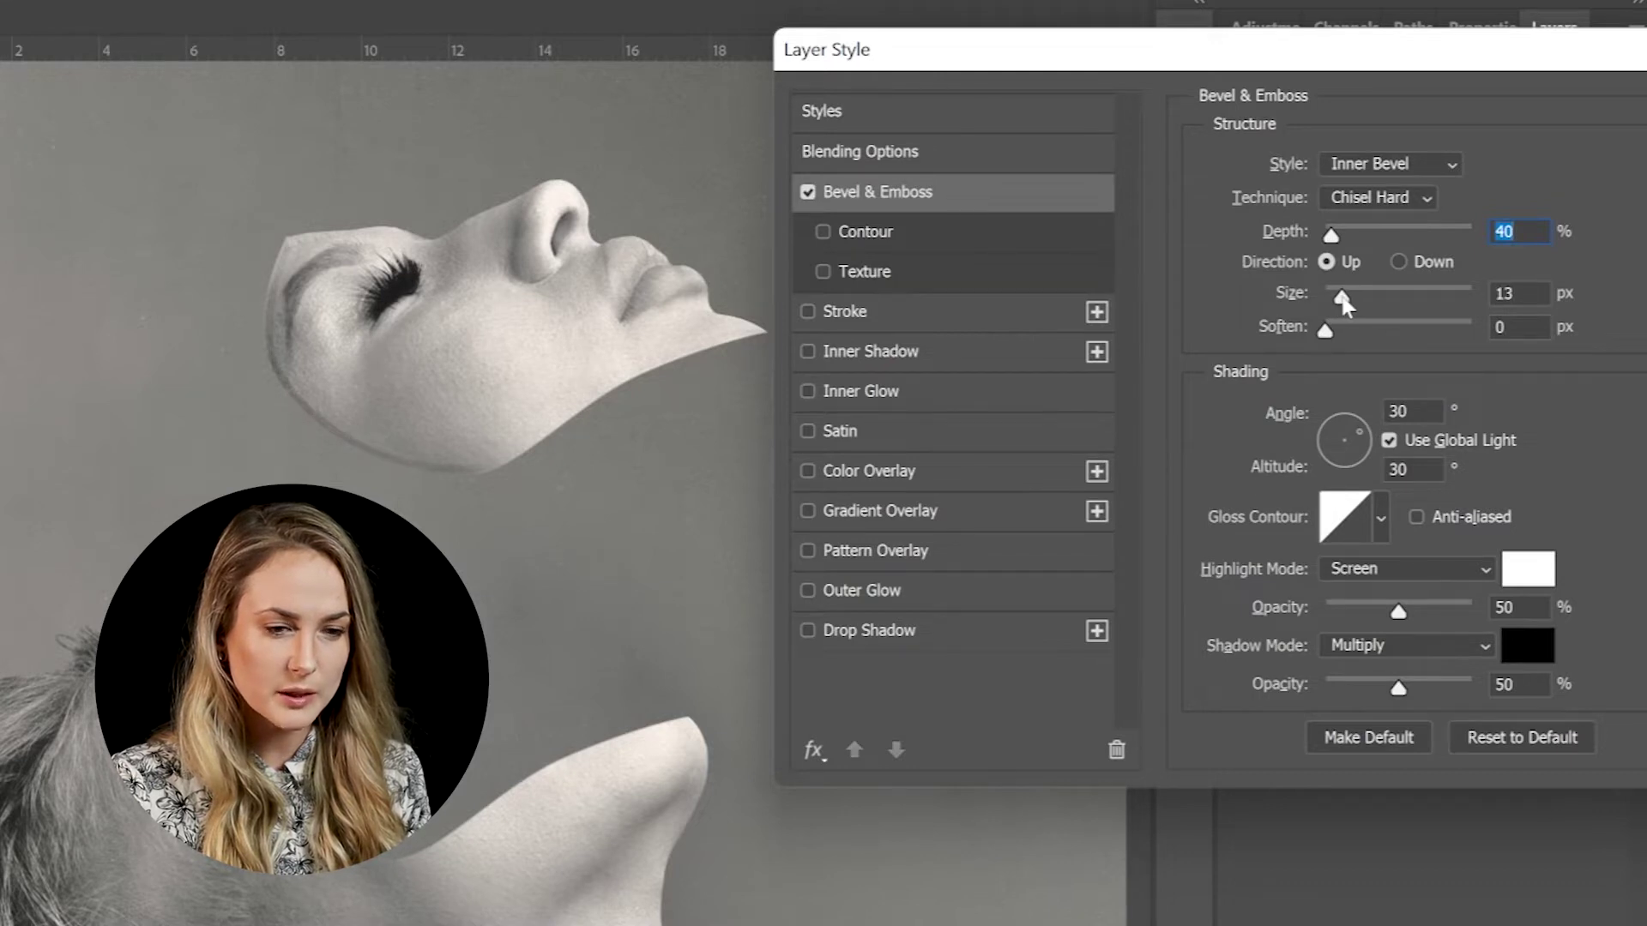
click(1342, 297)
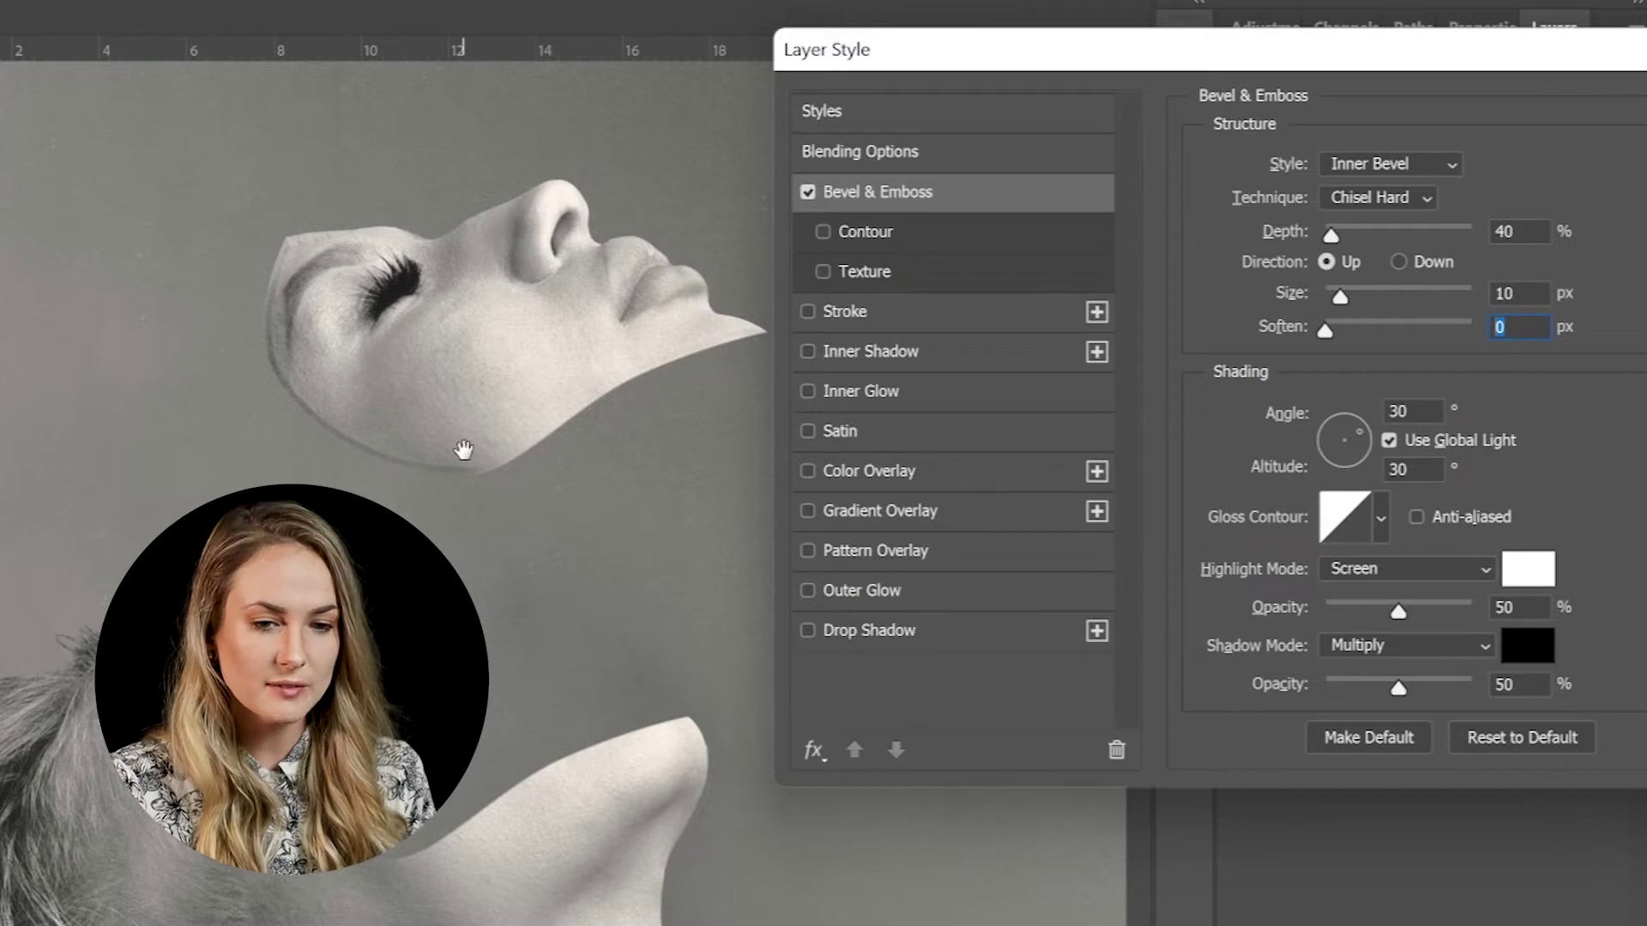
drag(1031, 49, 651, 163)
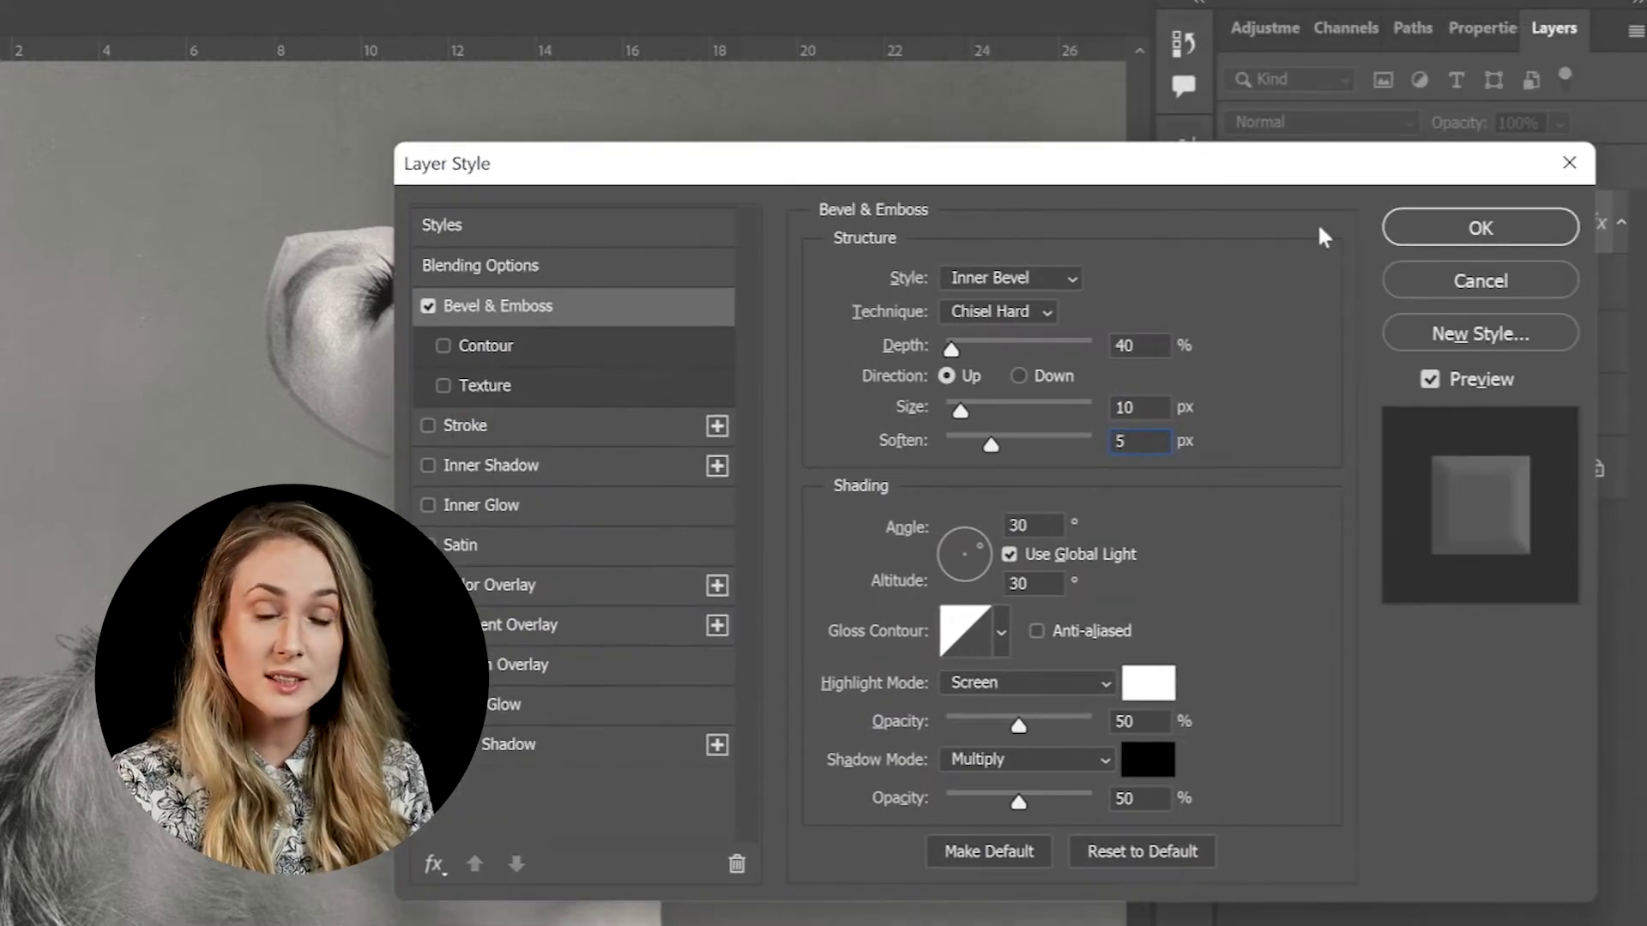
click(1411, 228)
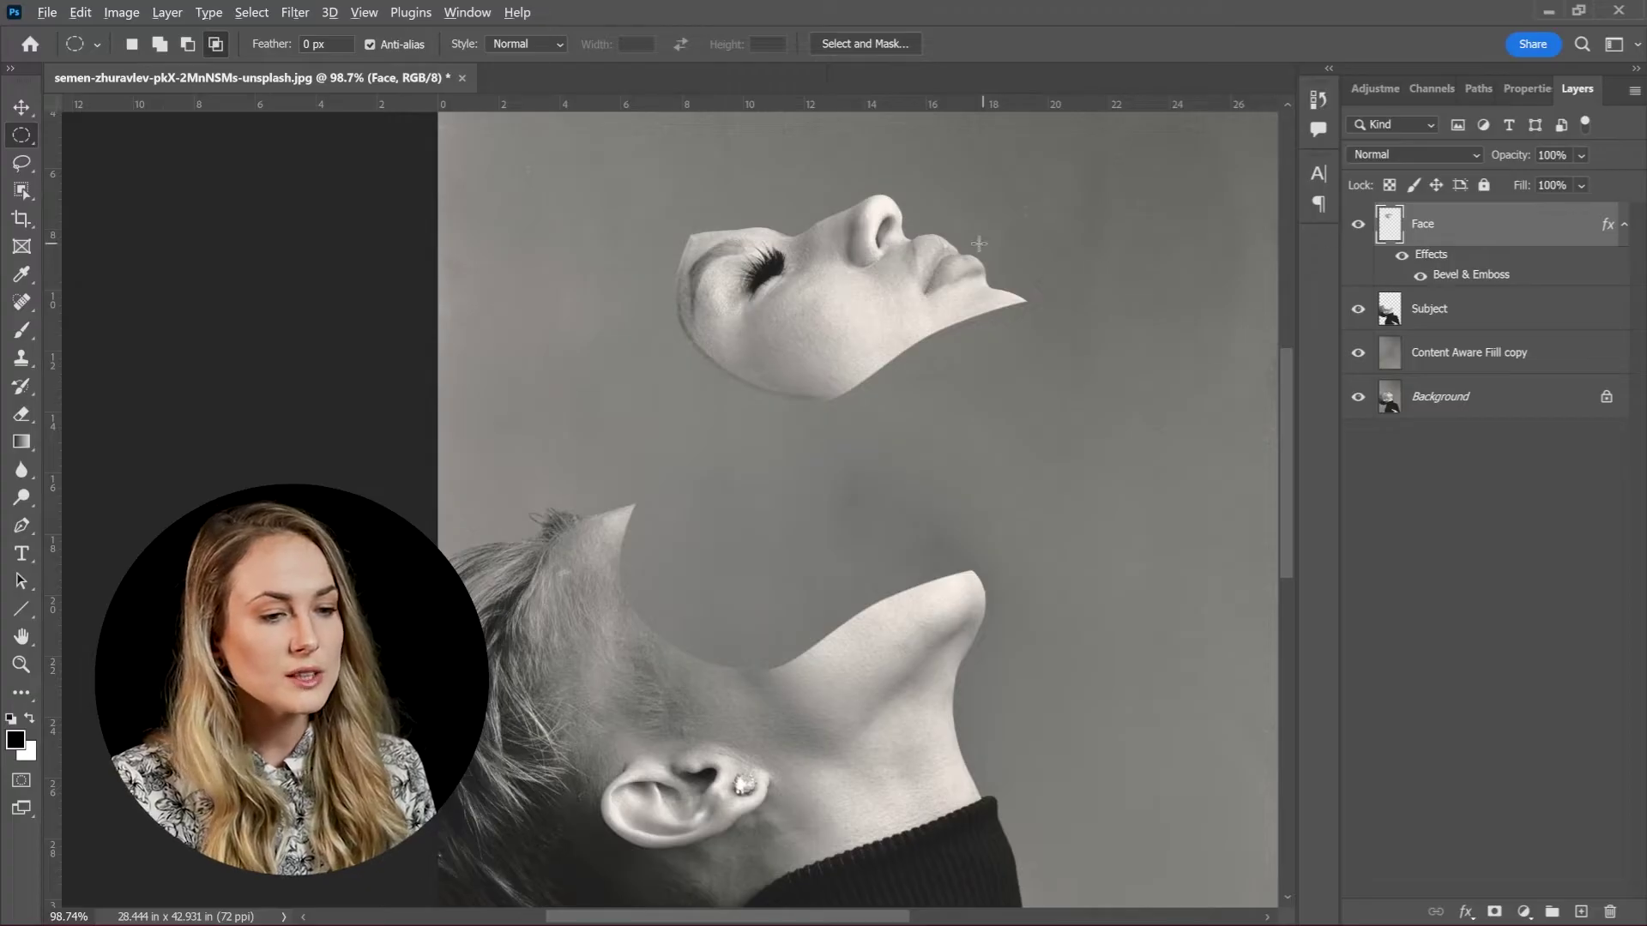
Toggle the Face layer and its bevel effect on and off to compare the look.
scroll(854, 238, up, 5)
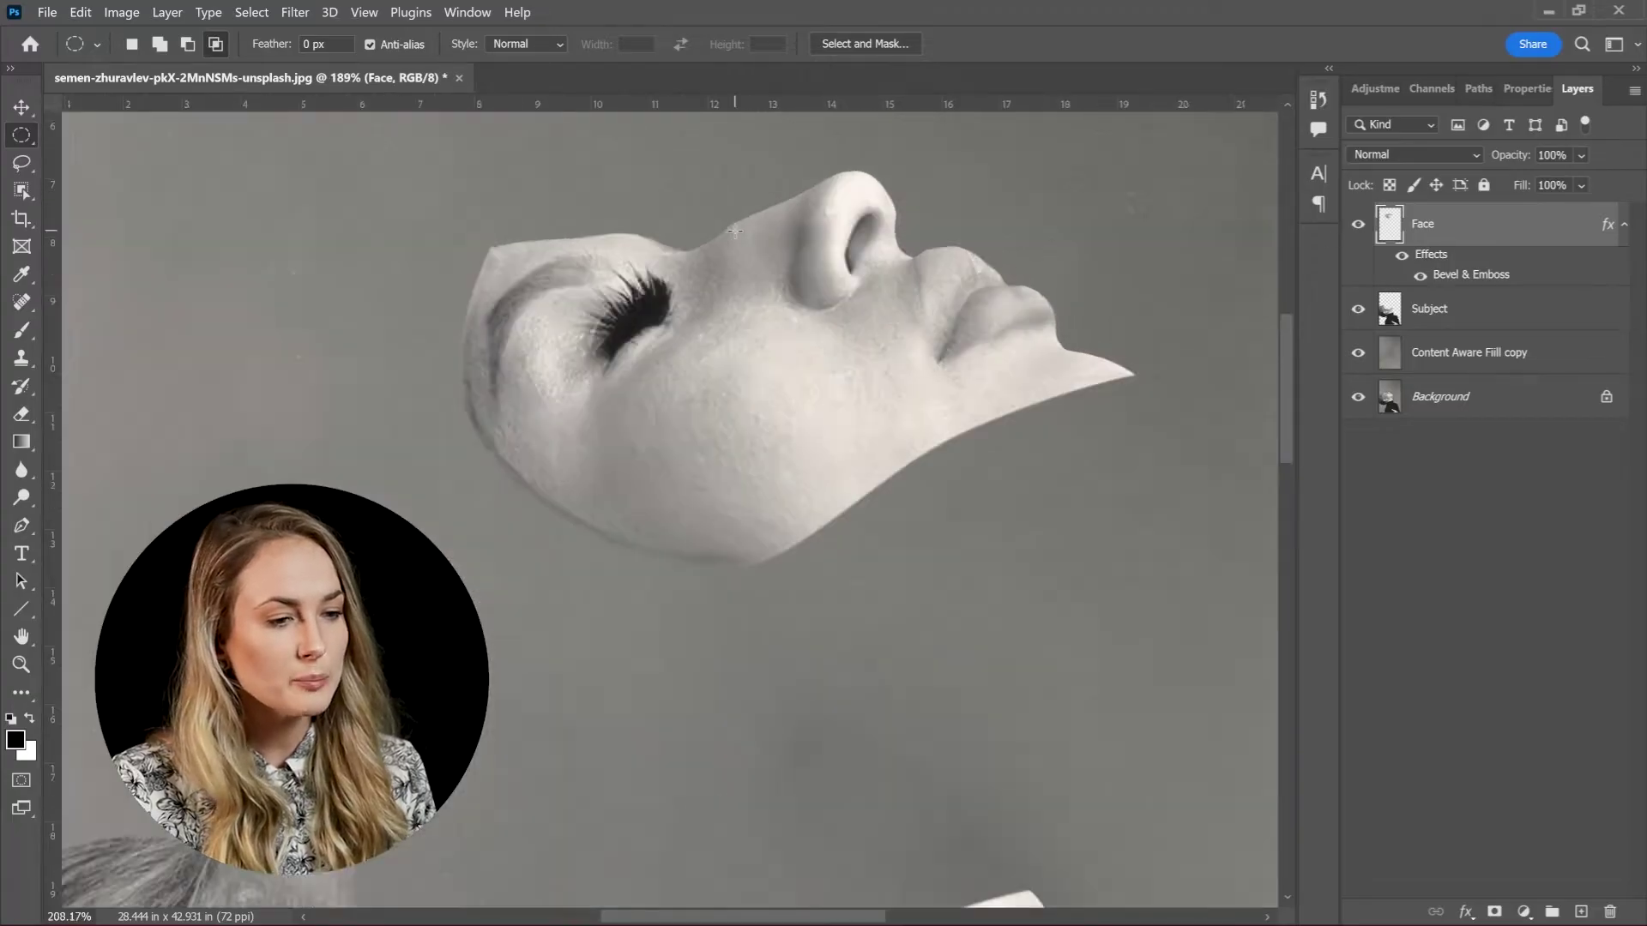
click(1360, 225)
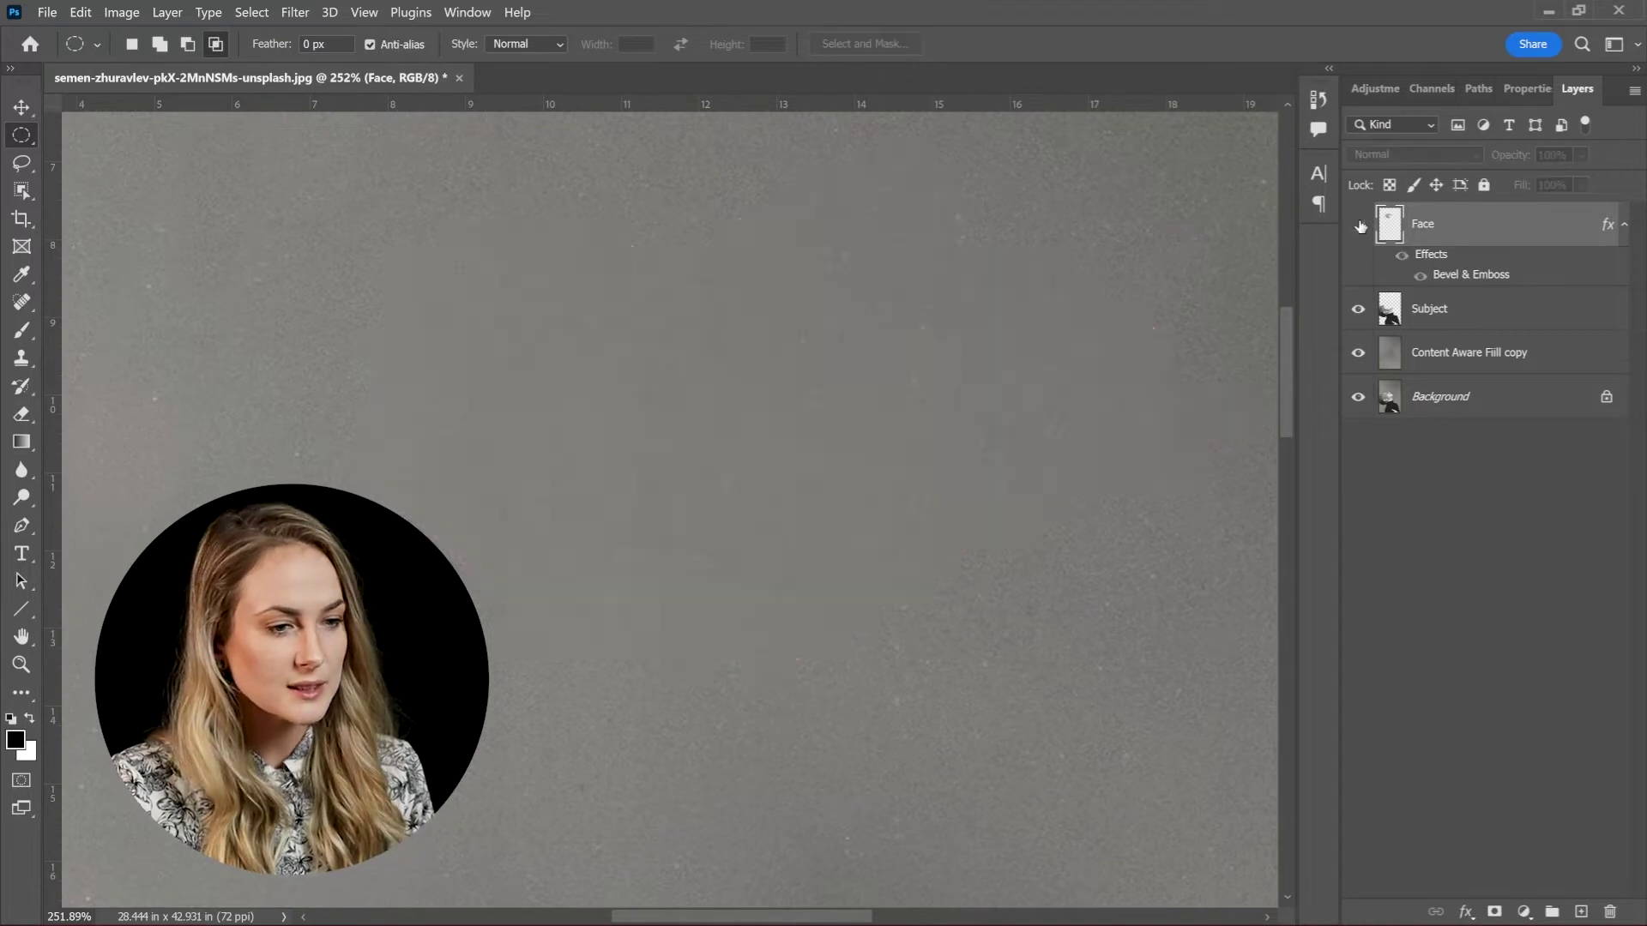
click(1360, 225)
click(1421, 276)
click(1421, 275)
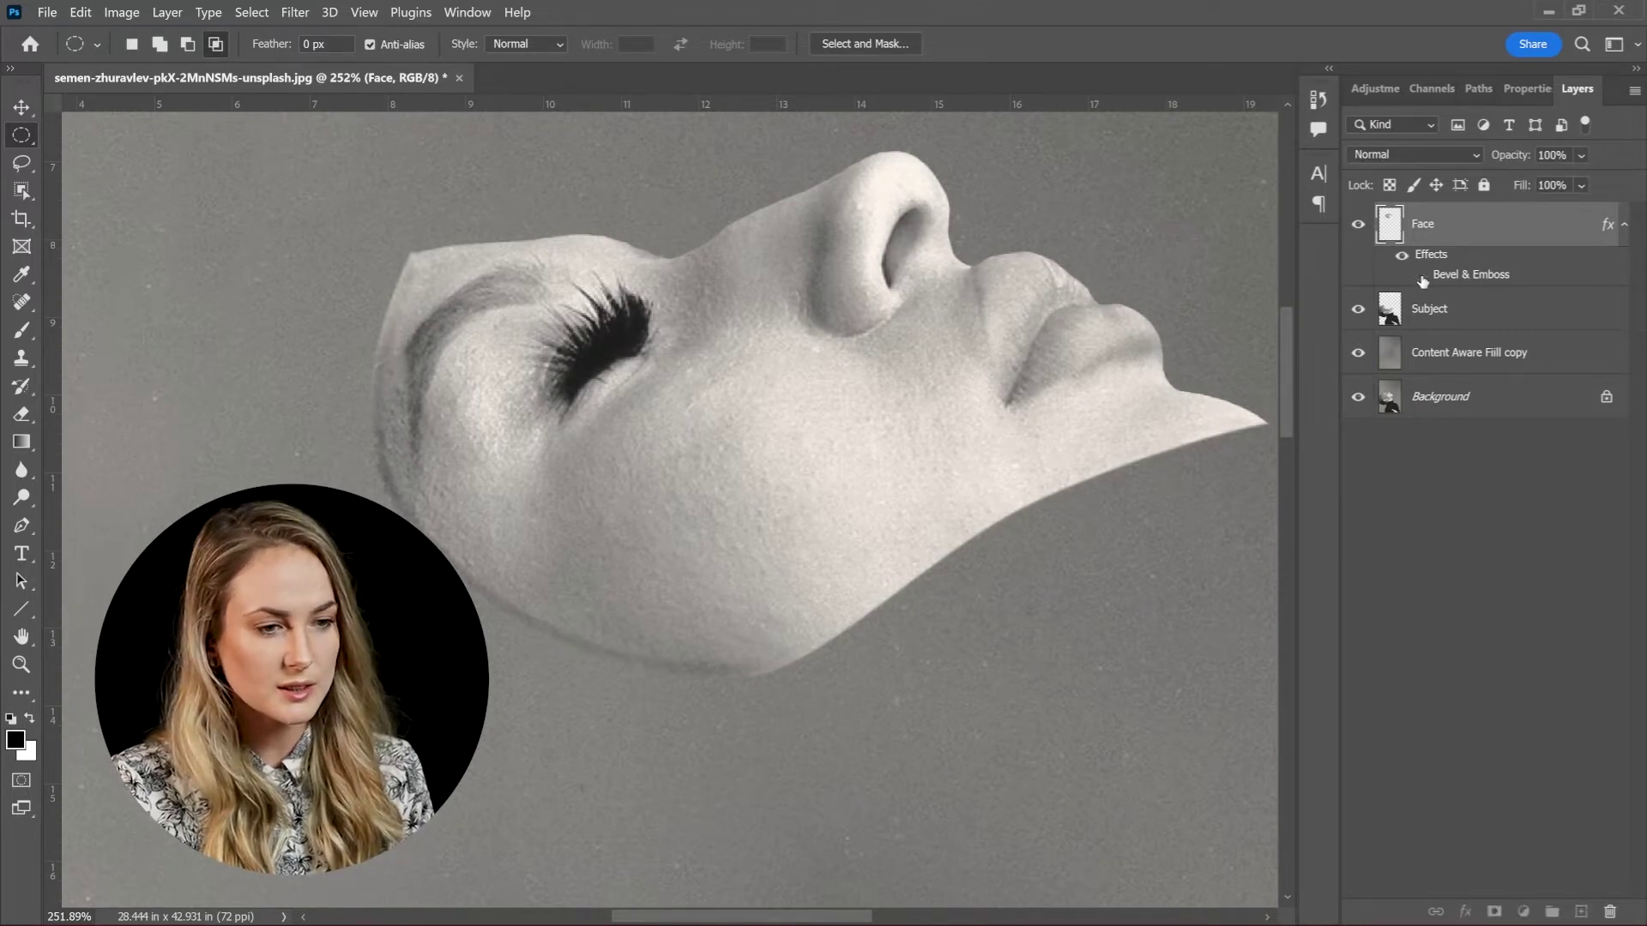
click(1421, 275)
click(1420, 275)
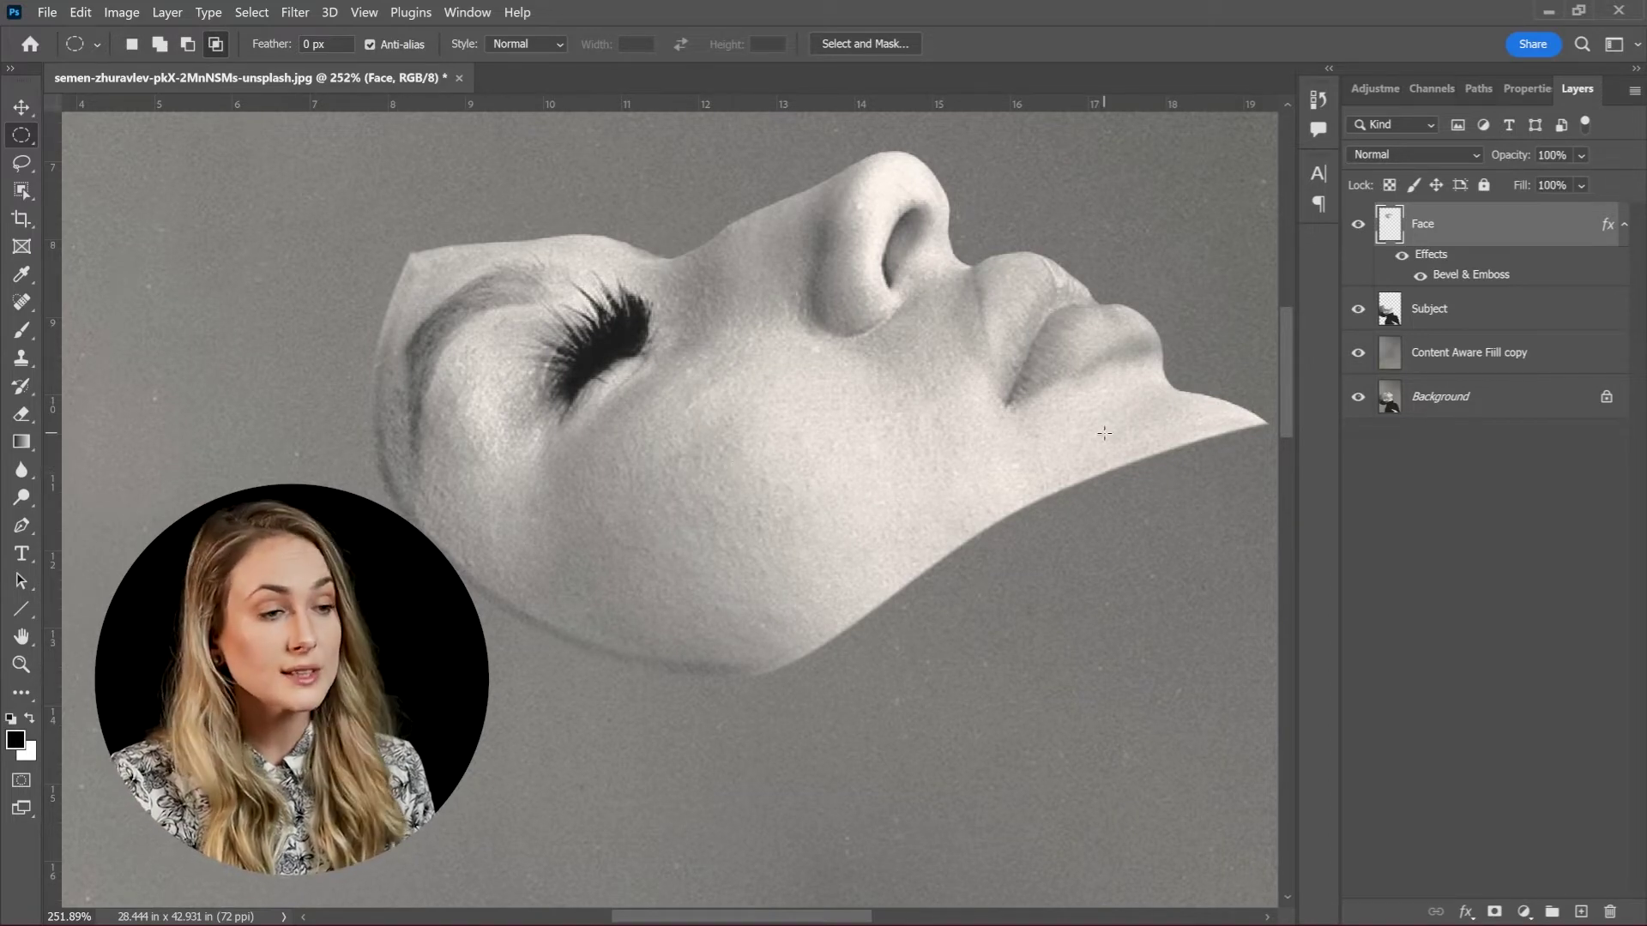
Split the Face bevel with Layer Style > Create Layers, delete the Highlights layer, and select the Shadows layer.
click(169, 12)
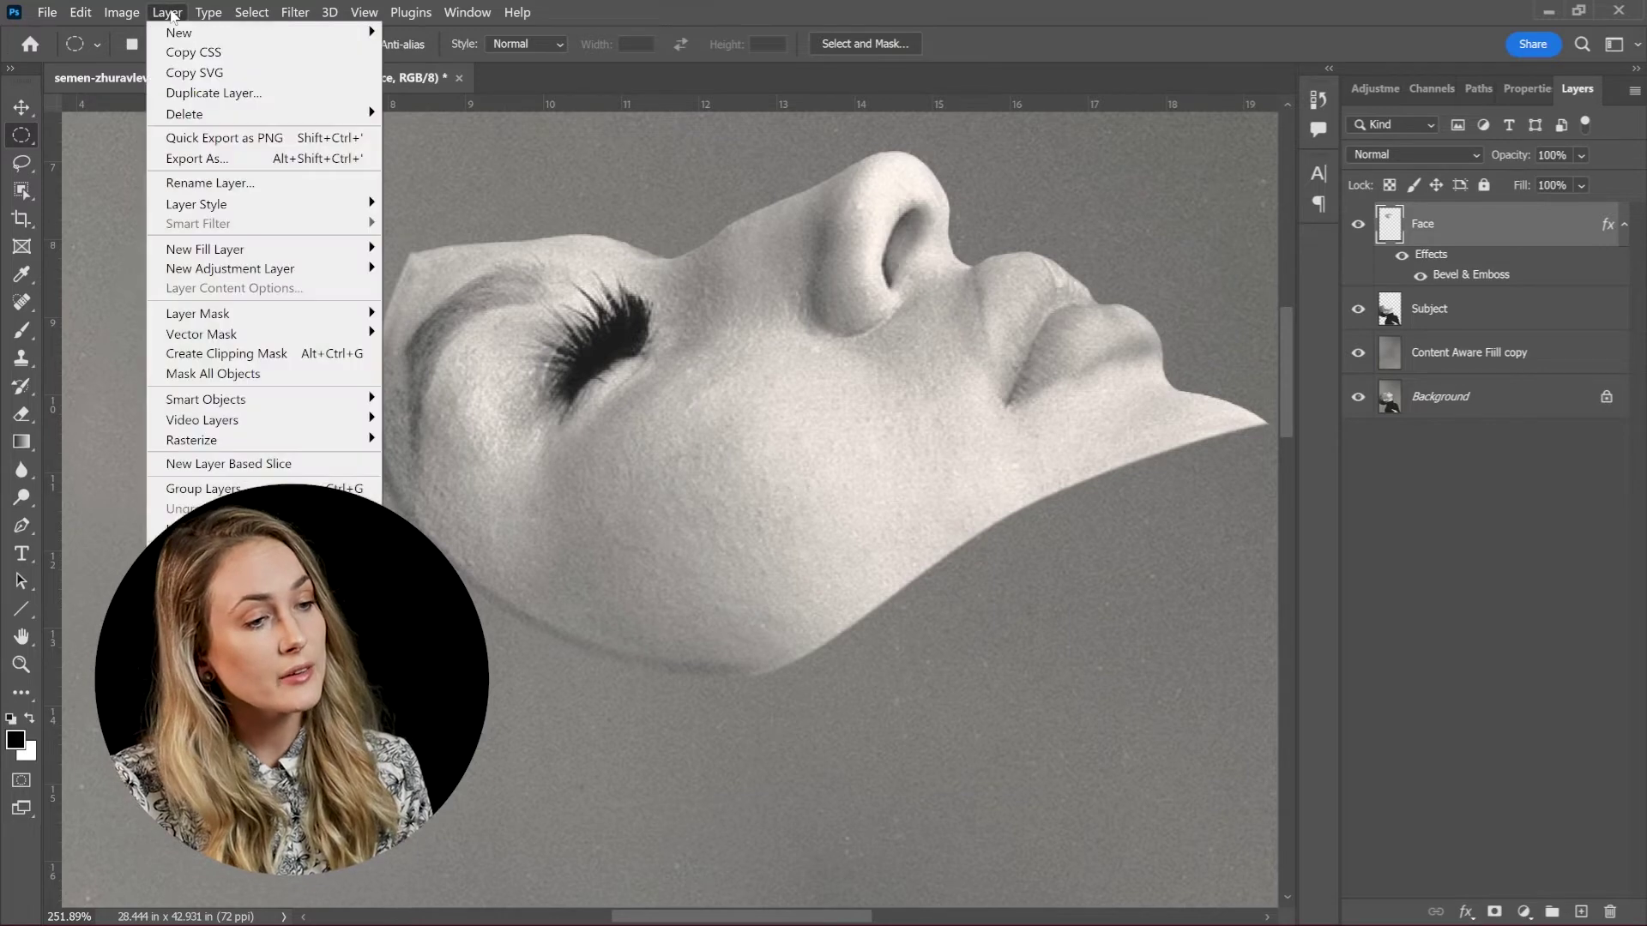
mouse_move(246, 211)
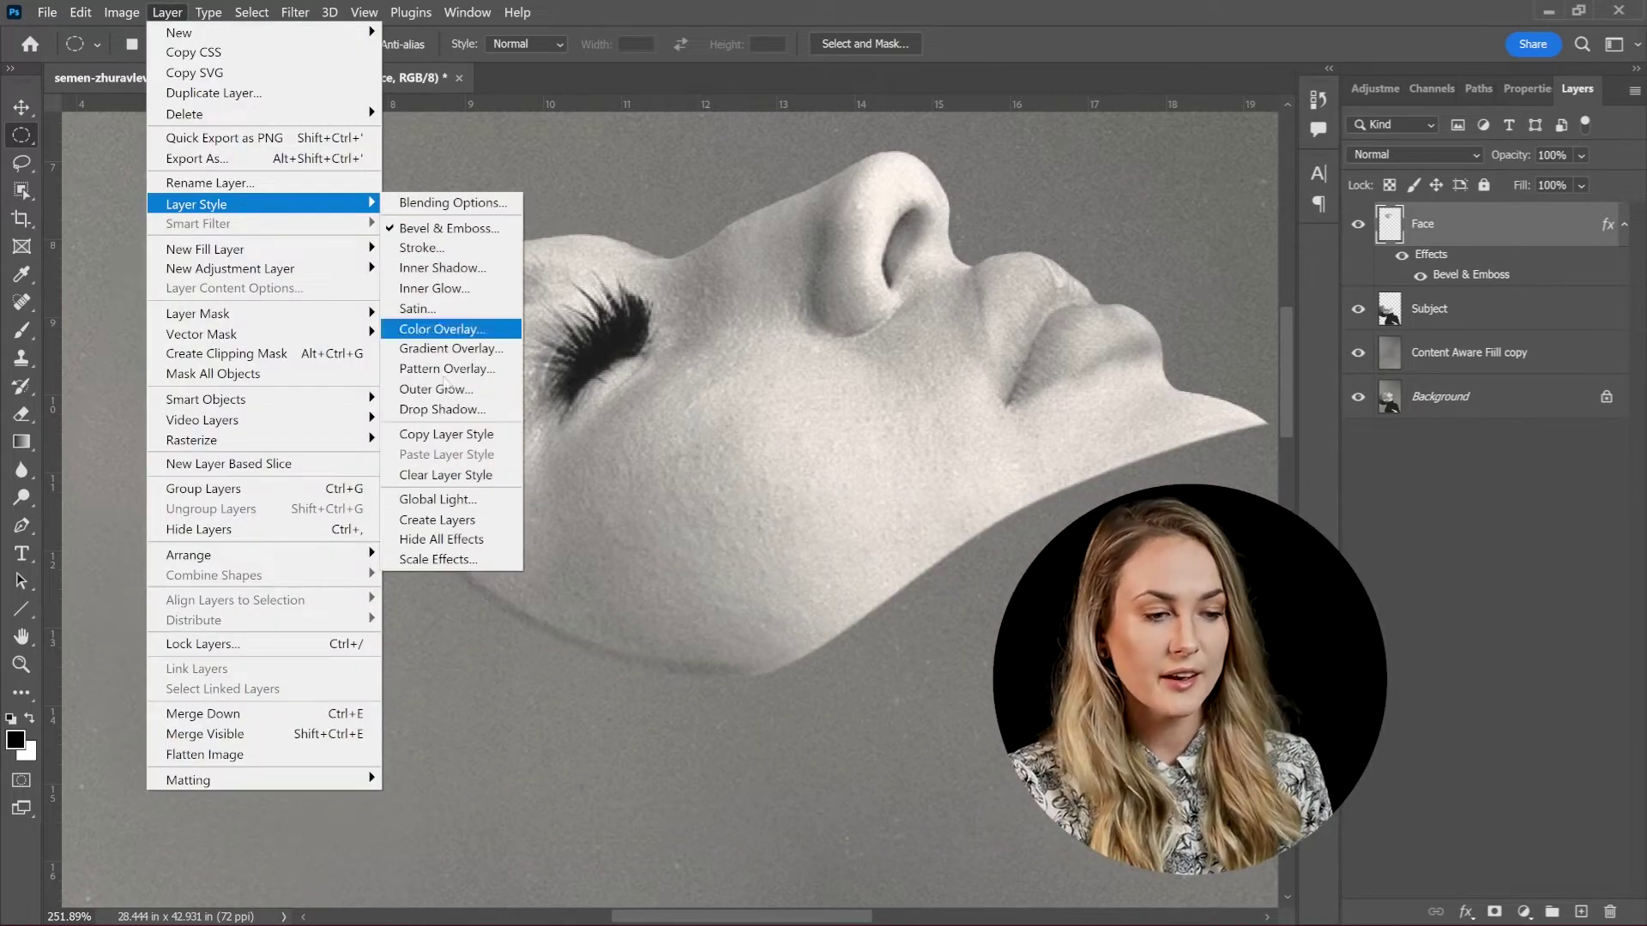
click(437, 519)
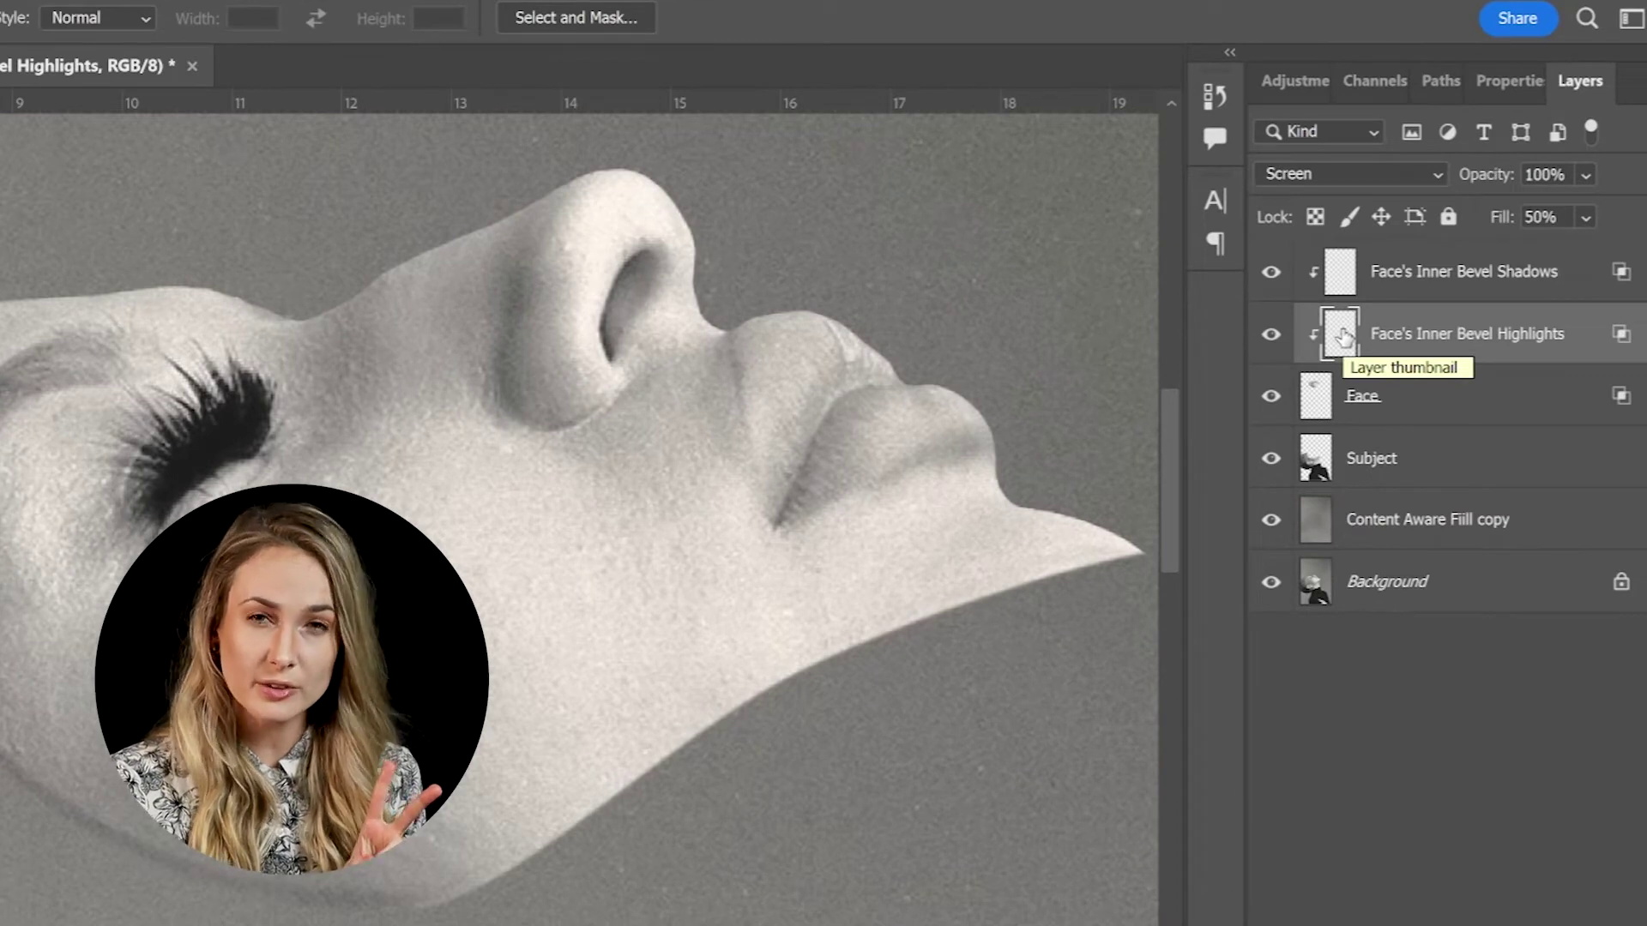
click(1272, 273)
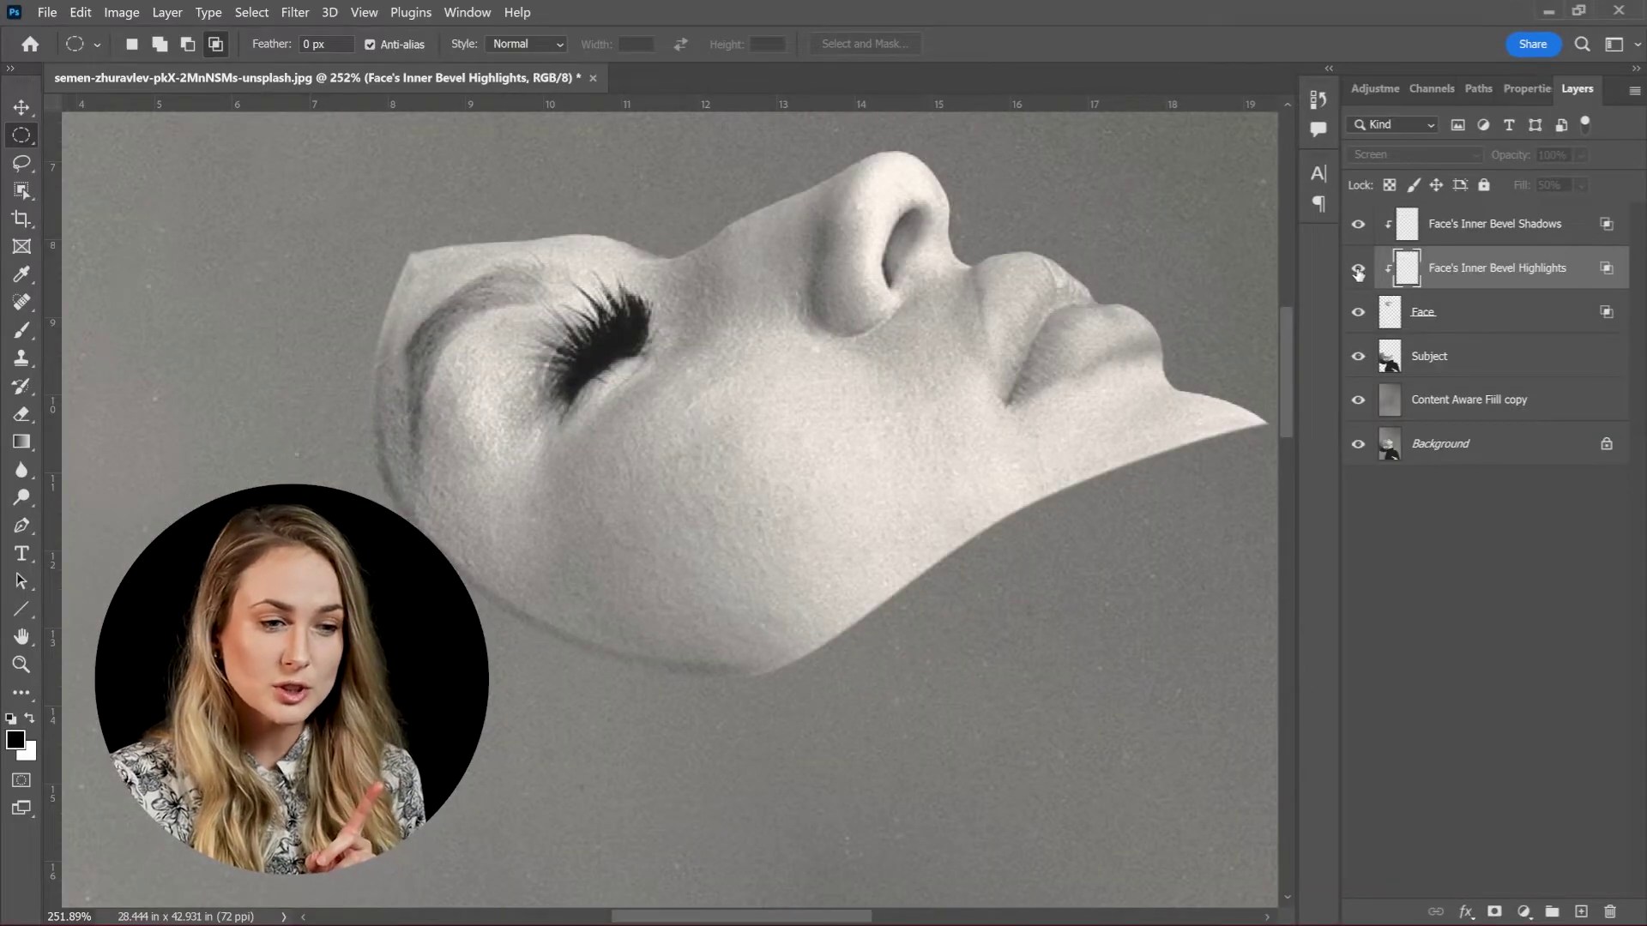
click(1358, 271)
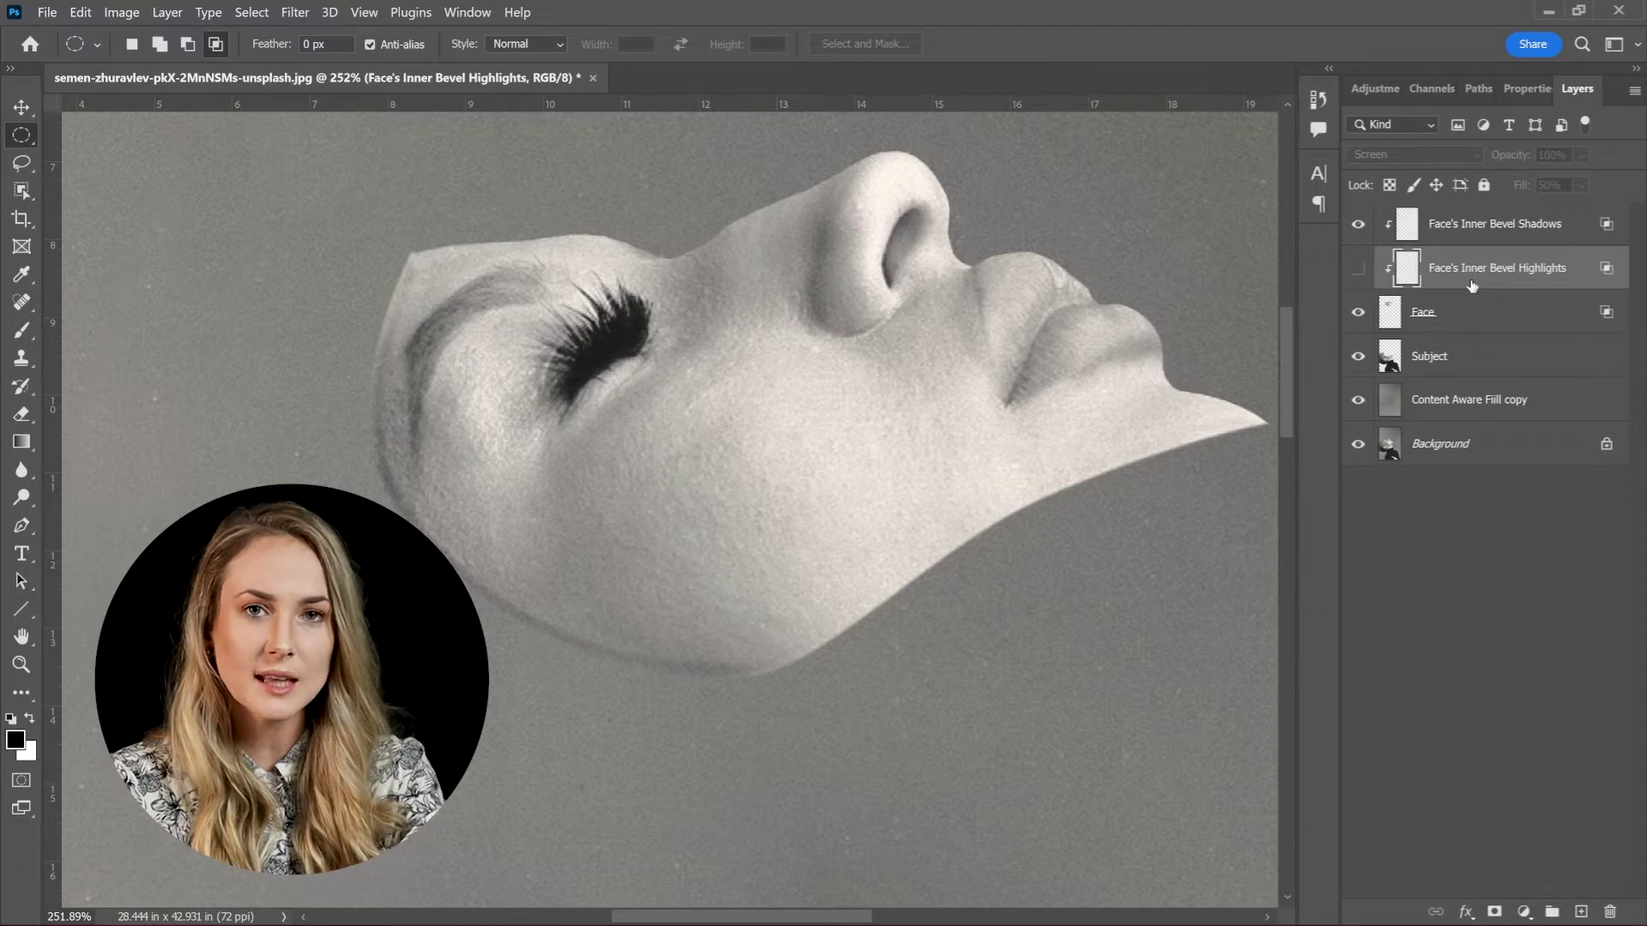
key(Delete)
click(1475, 225)
key(e)
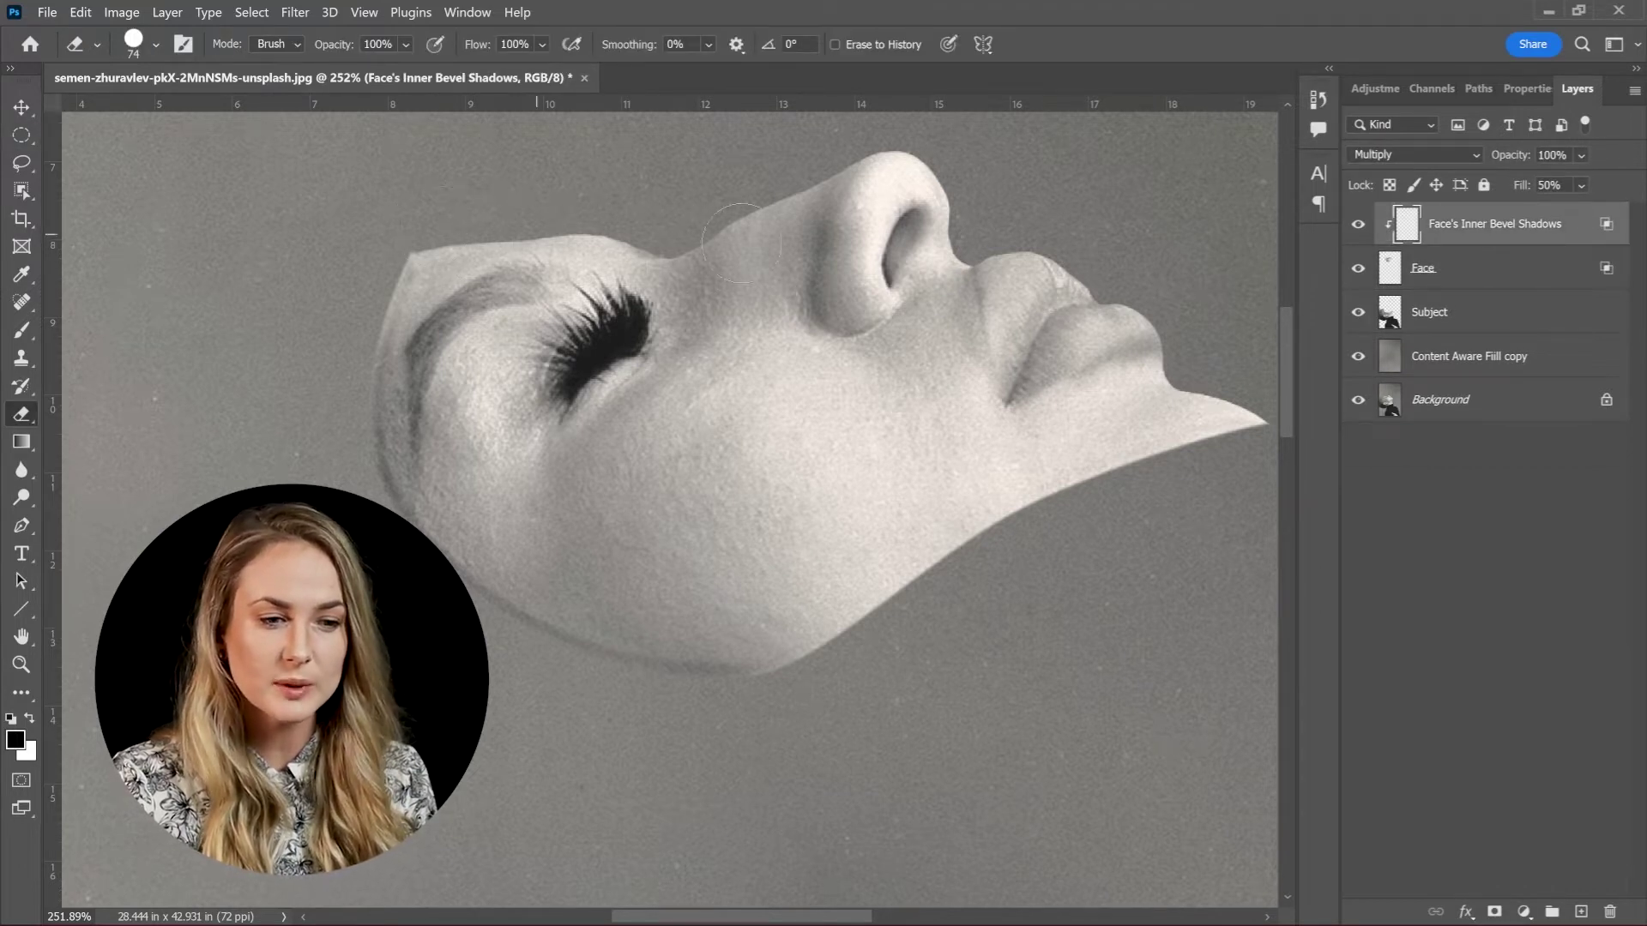
Add a Bevel & Emboss inner bevel effect to the Subject layer.
scroll(1053, 482, down, 4)
click(1439, 316)
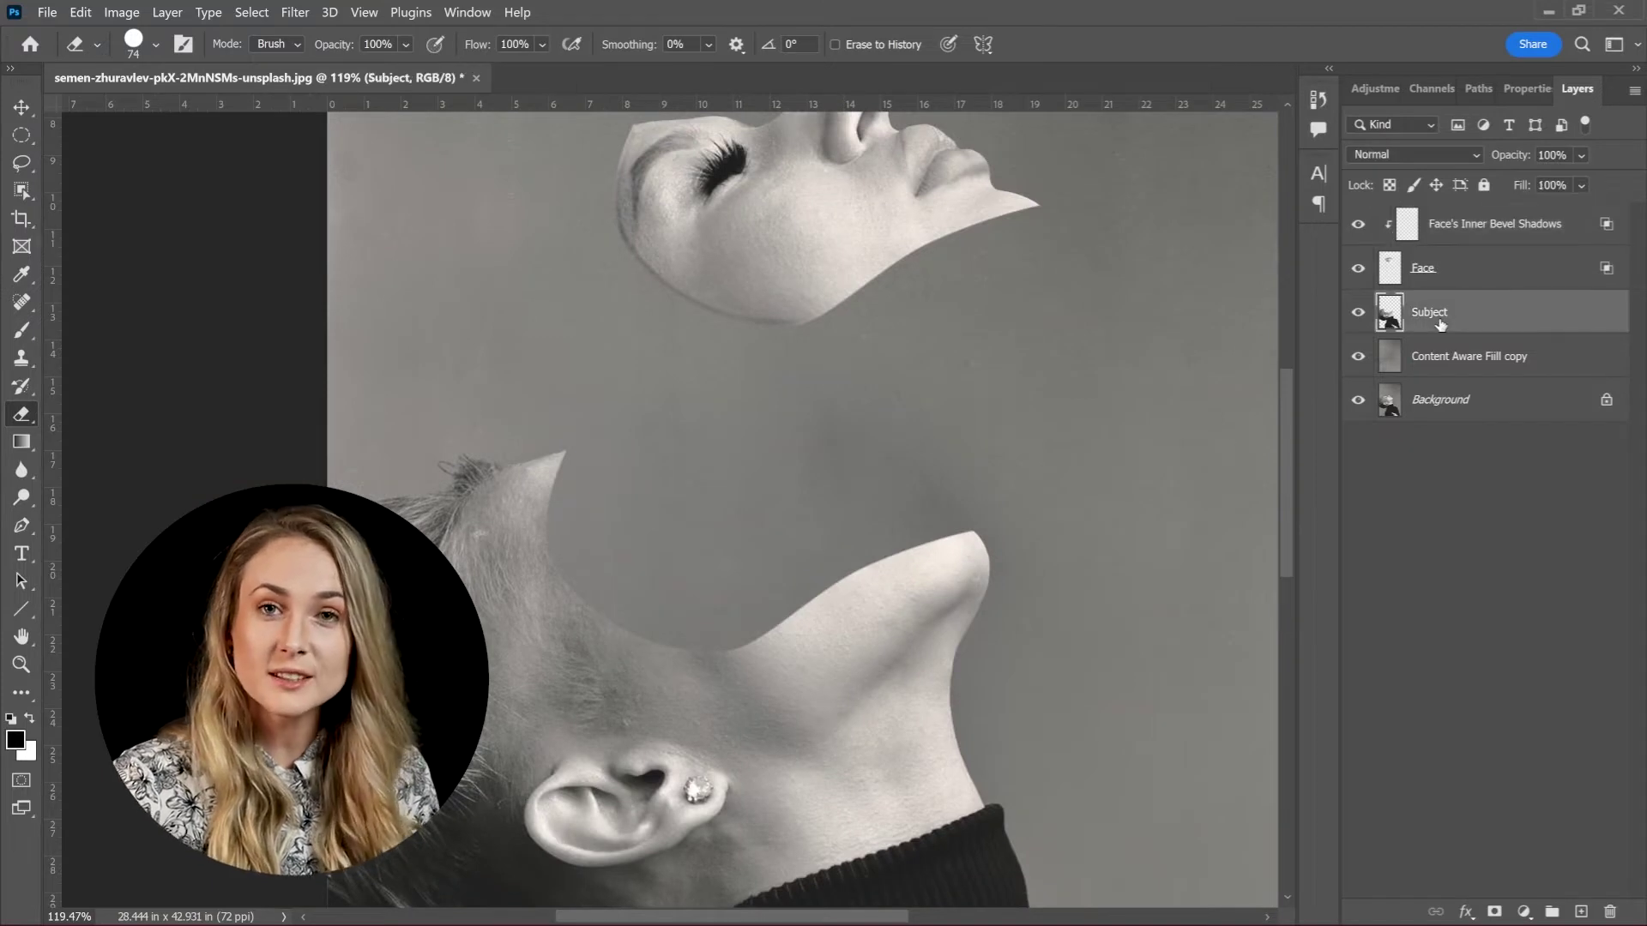
click(1471, 909)
click(1549, 739)
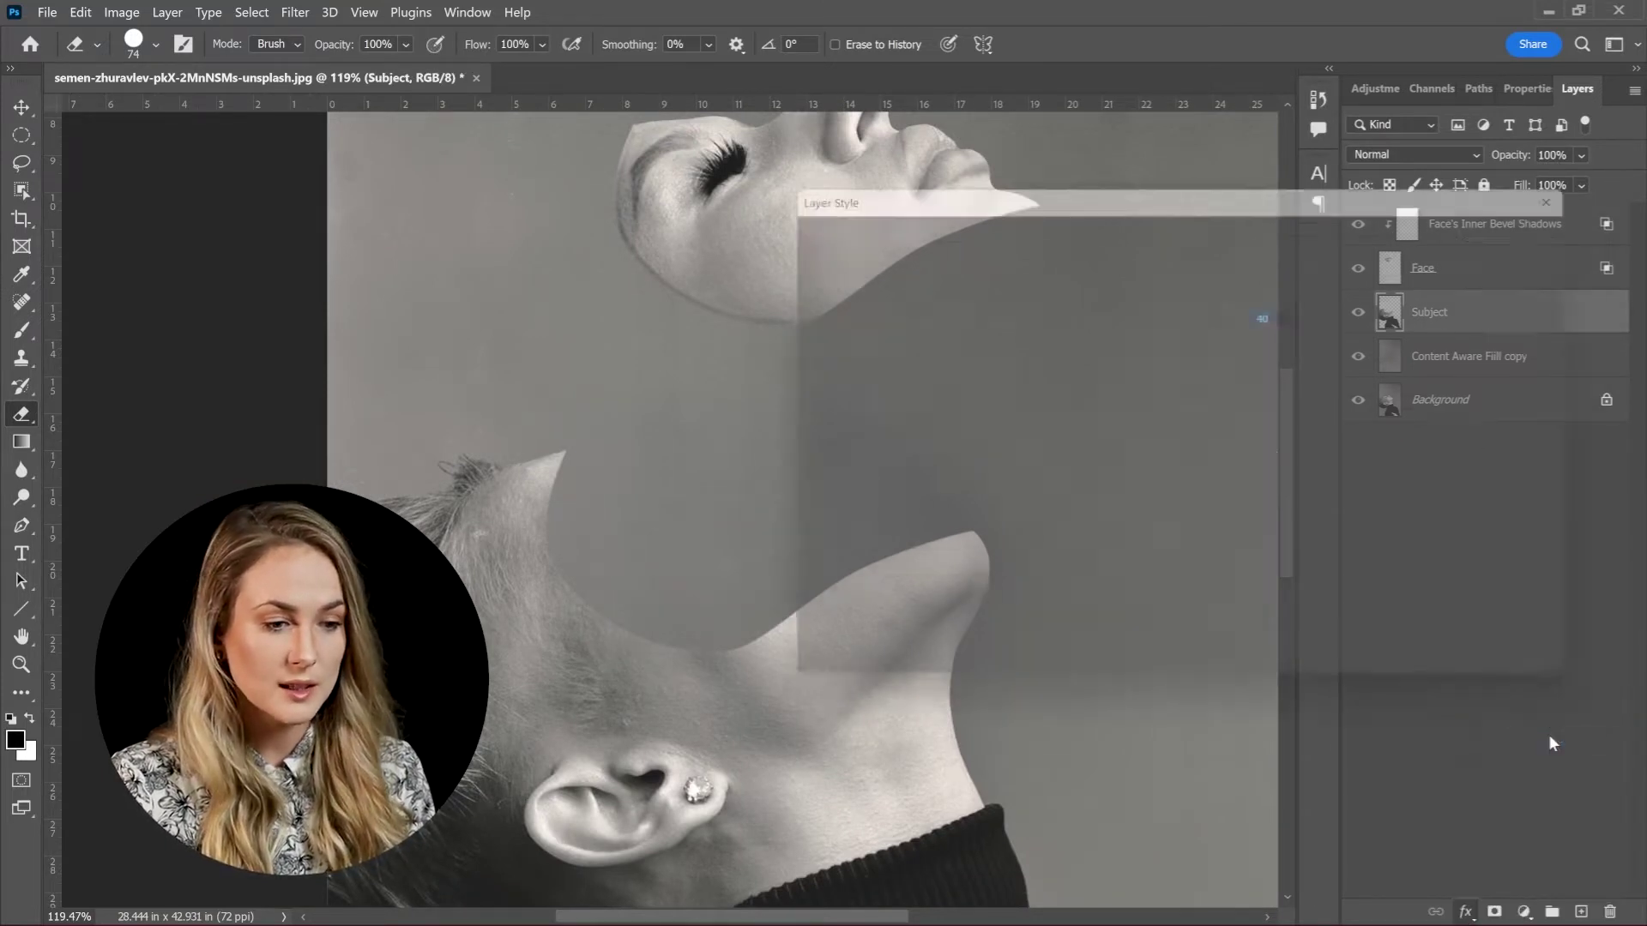
drag(1064, 224, 1171, 94)
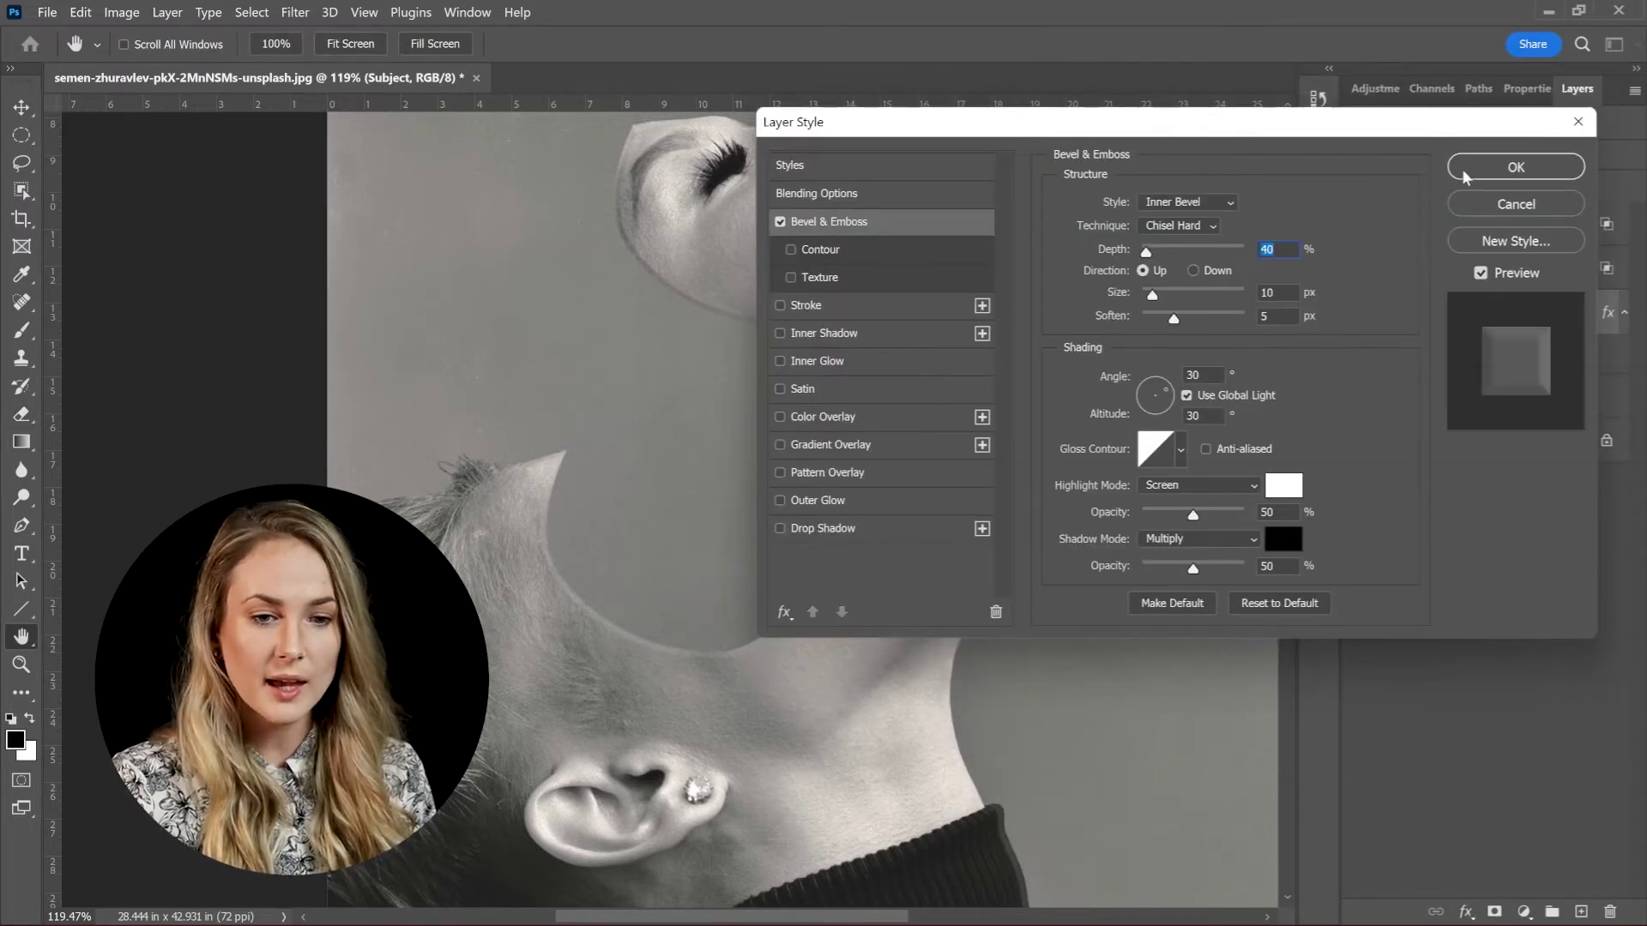
click(1465, 174)
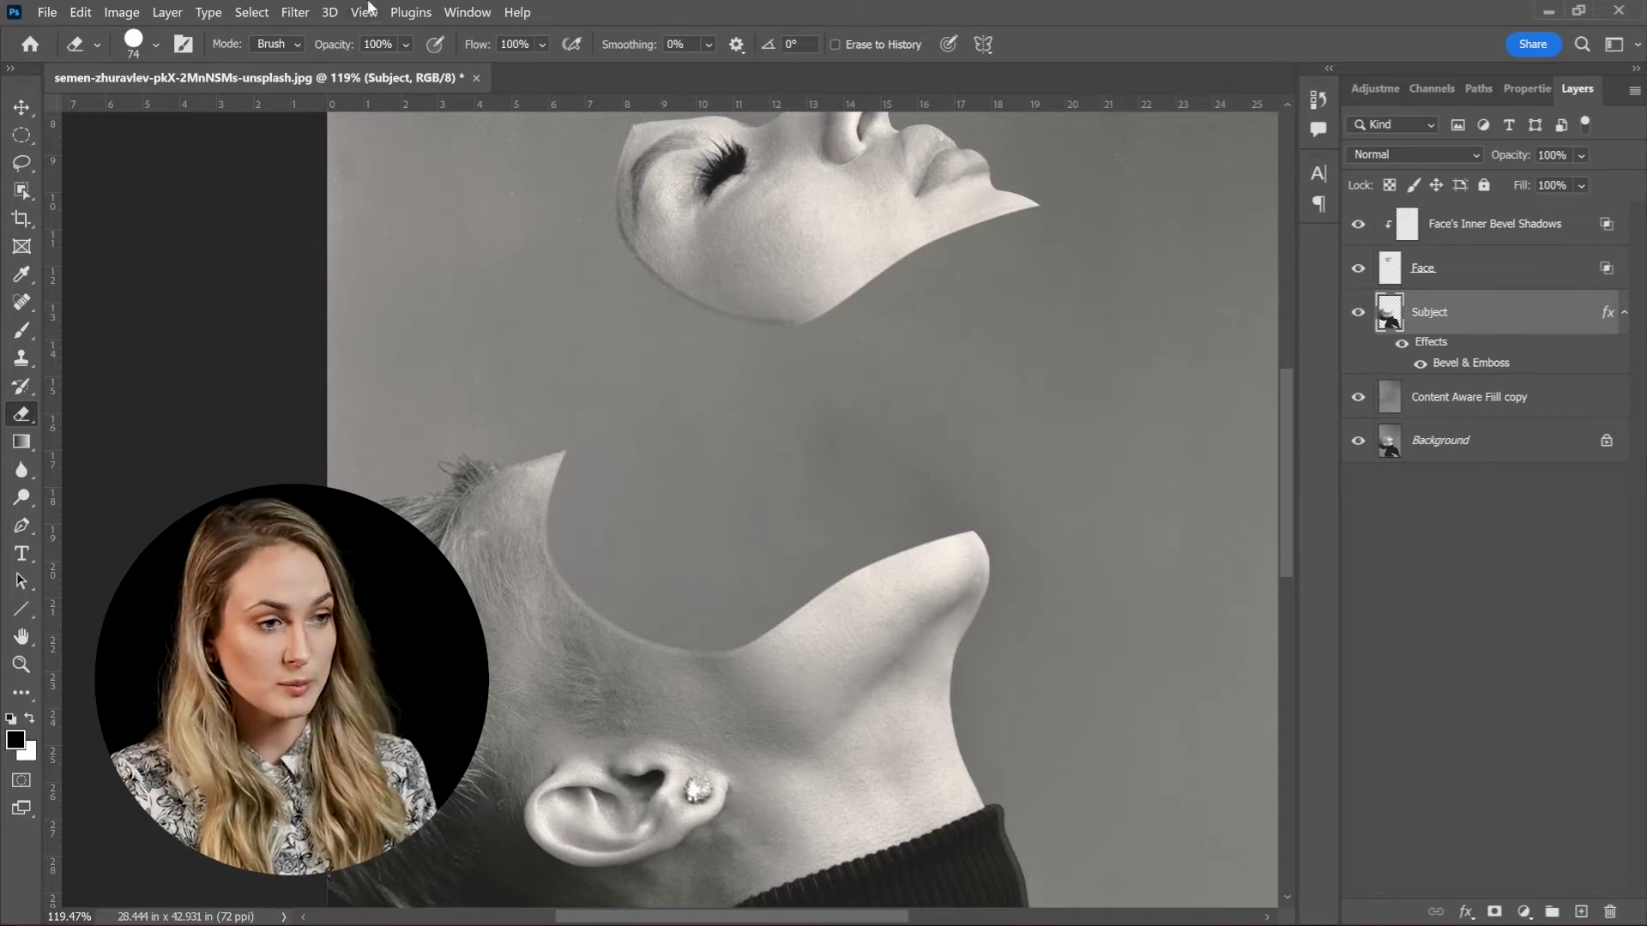
Split Subject's bevel into separate layers and delete its Inner Bevel Shadows layer.
click(165, 12)
mouse_move(238, 213)
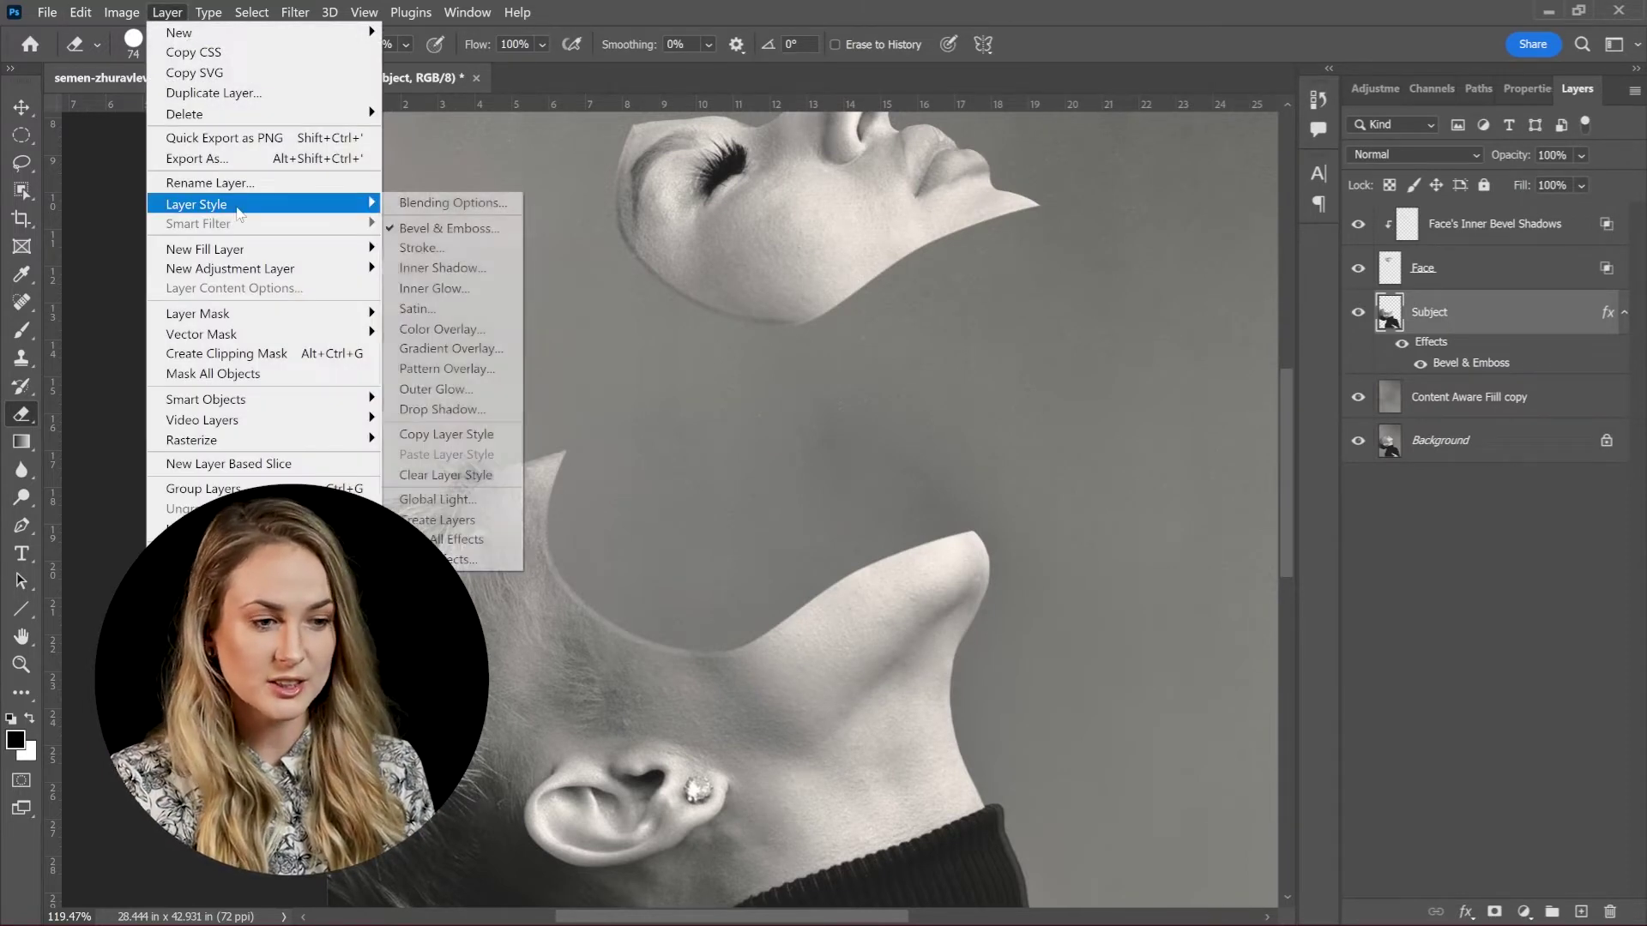
click(437, 519)
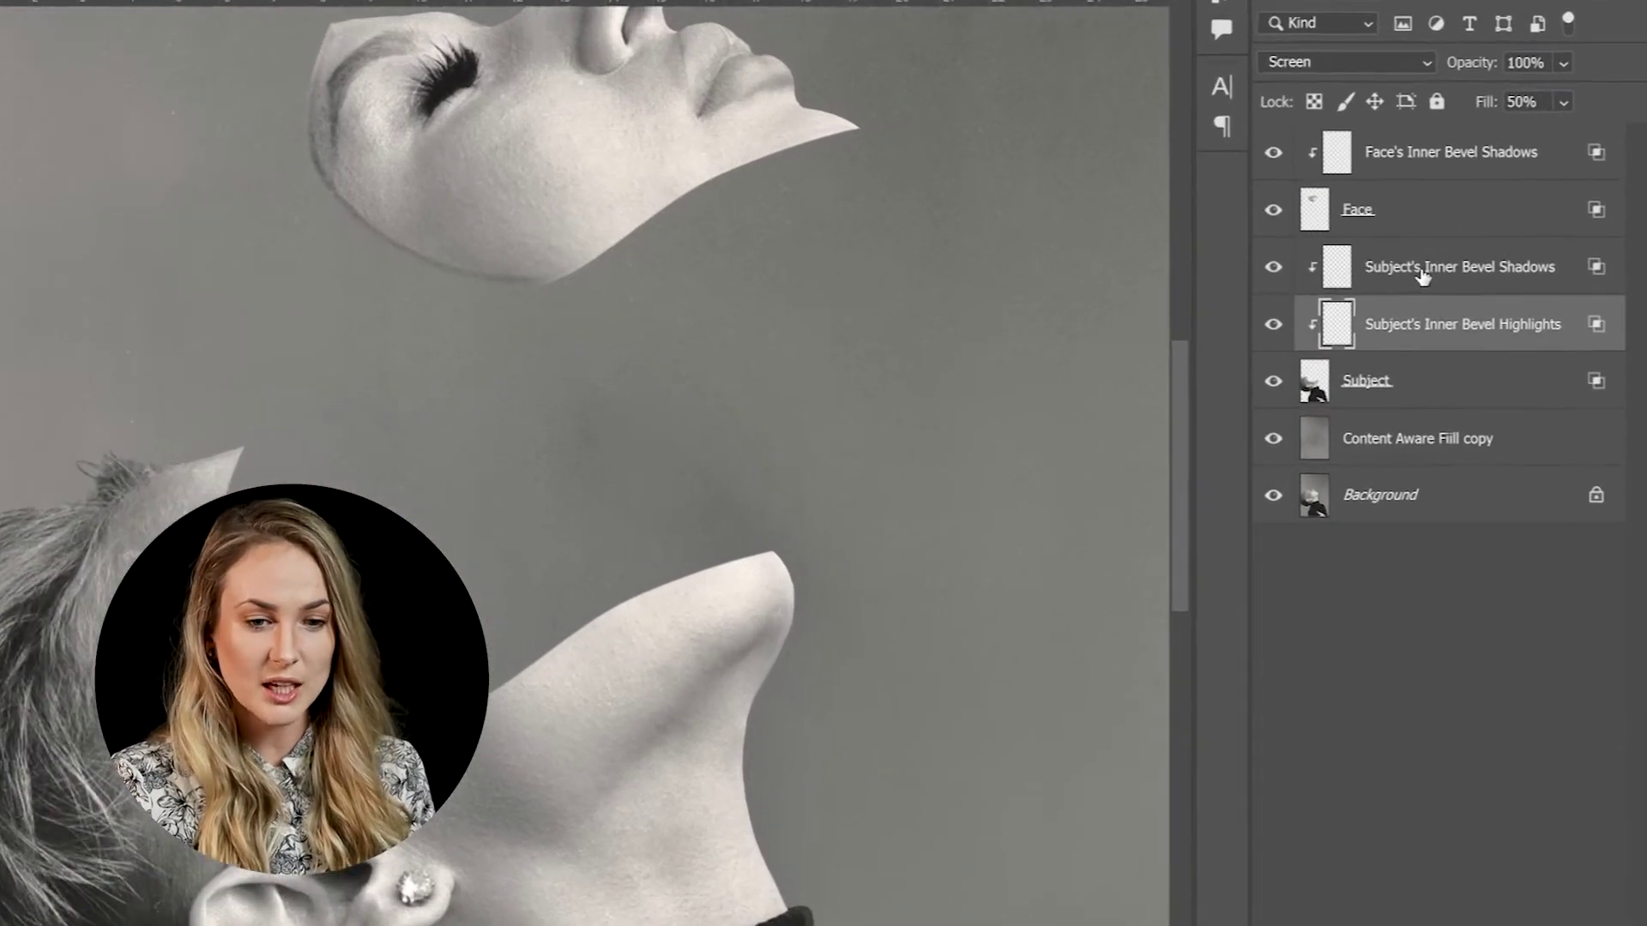
click(1458, 313)
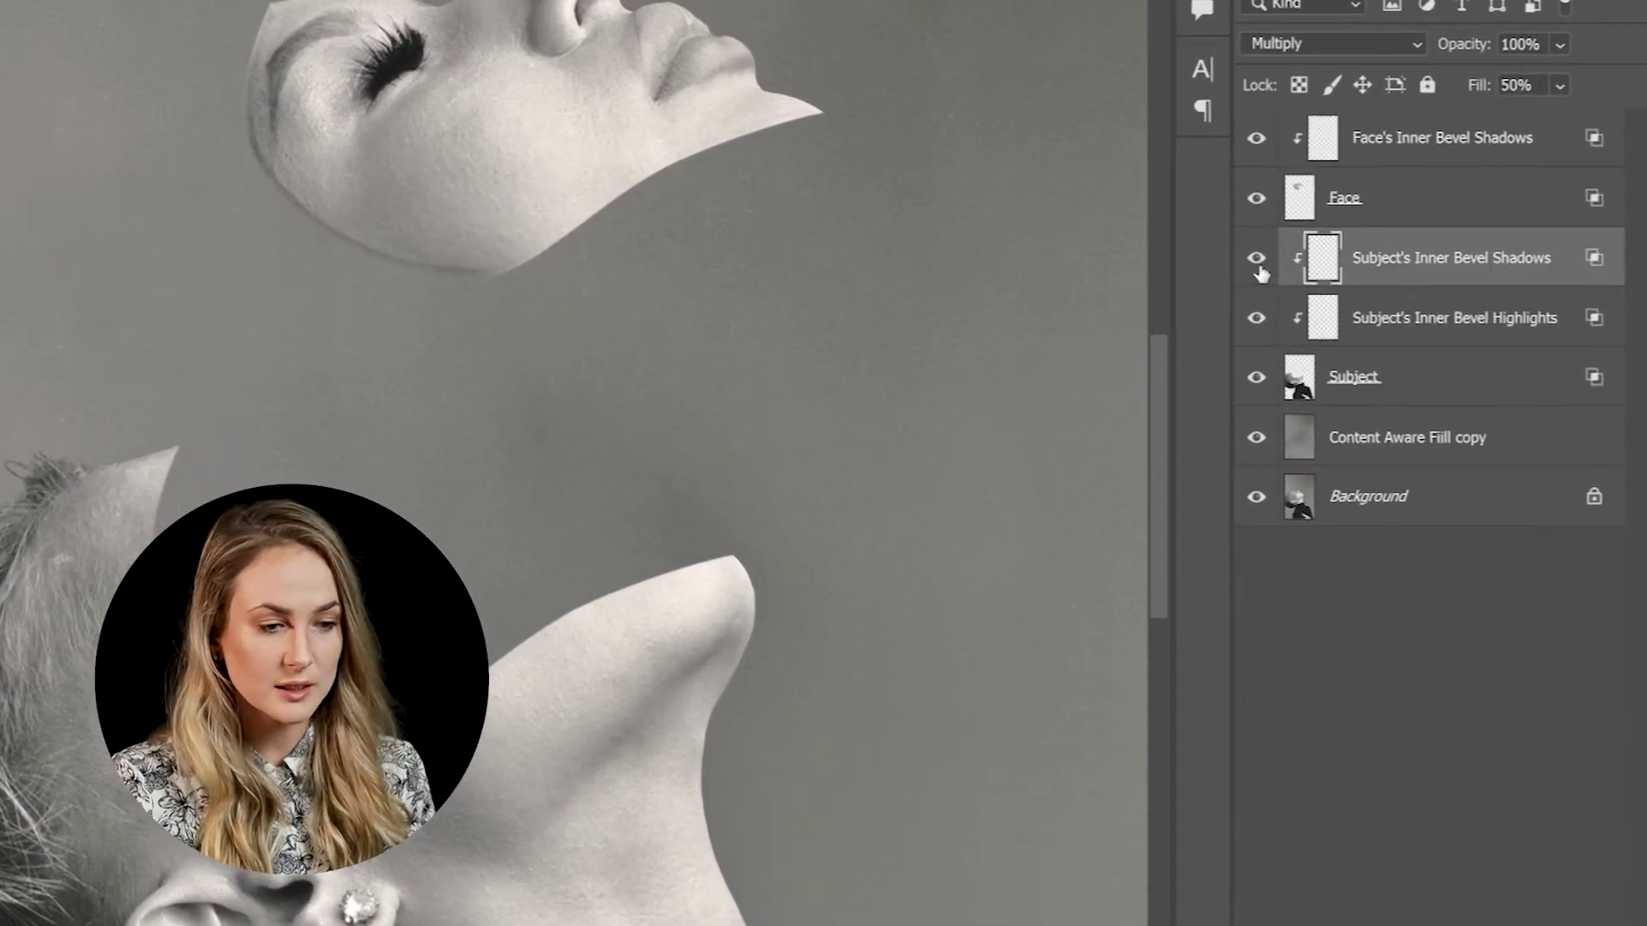
click(1358, 314)
click(1256, 259)
click(1257, 259)
click(1257, 259)
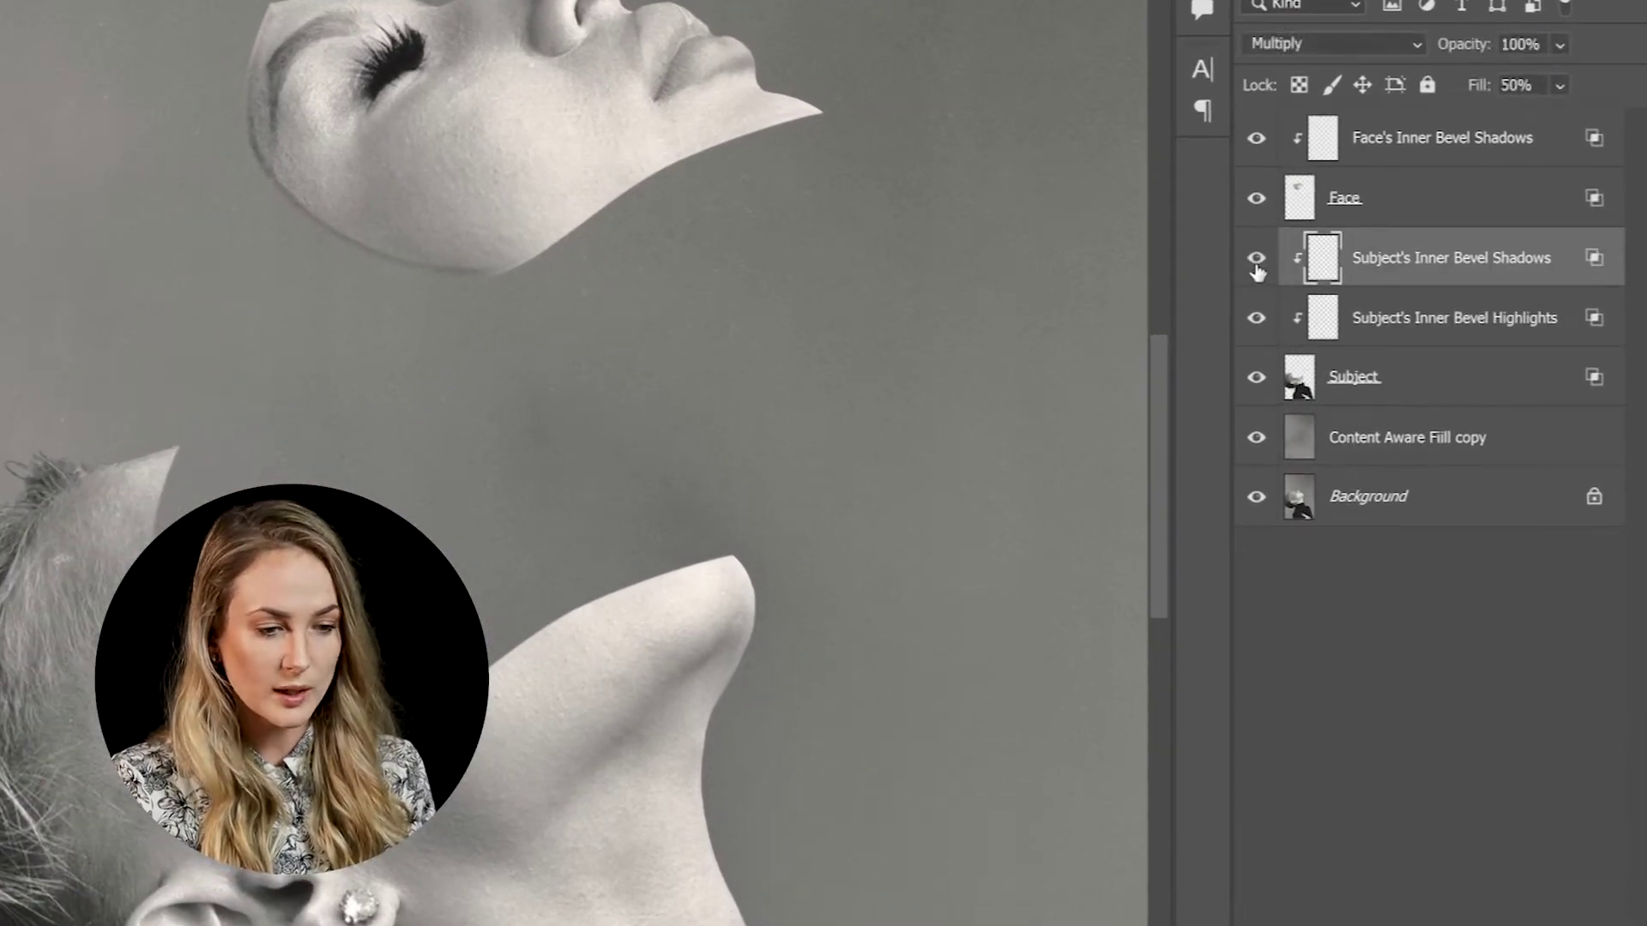
click(1257, 268)
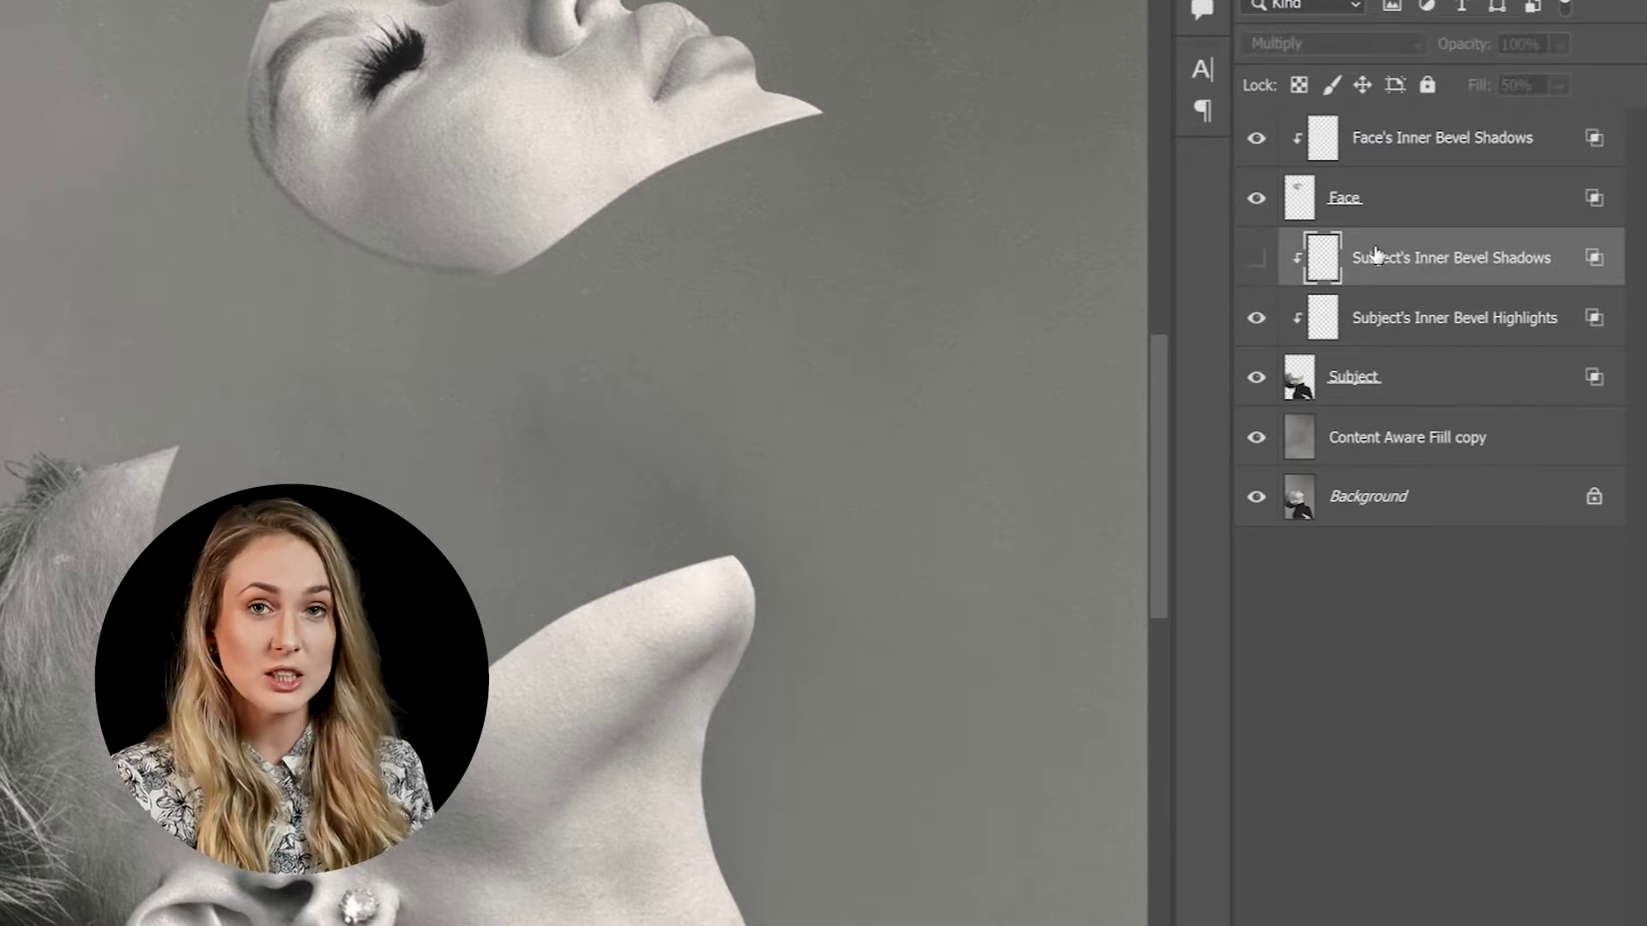
key(Delete)
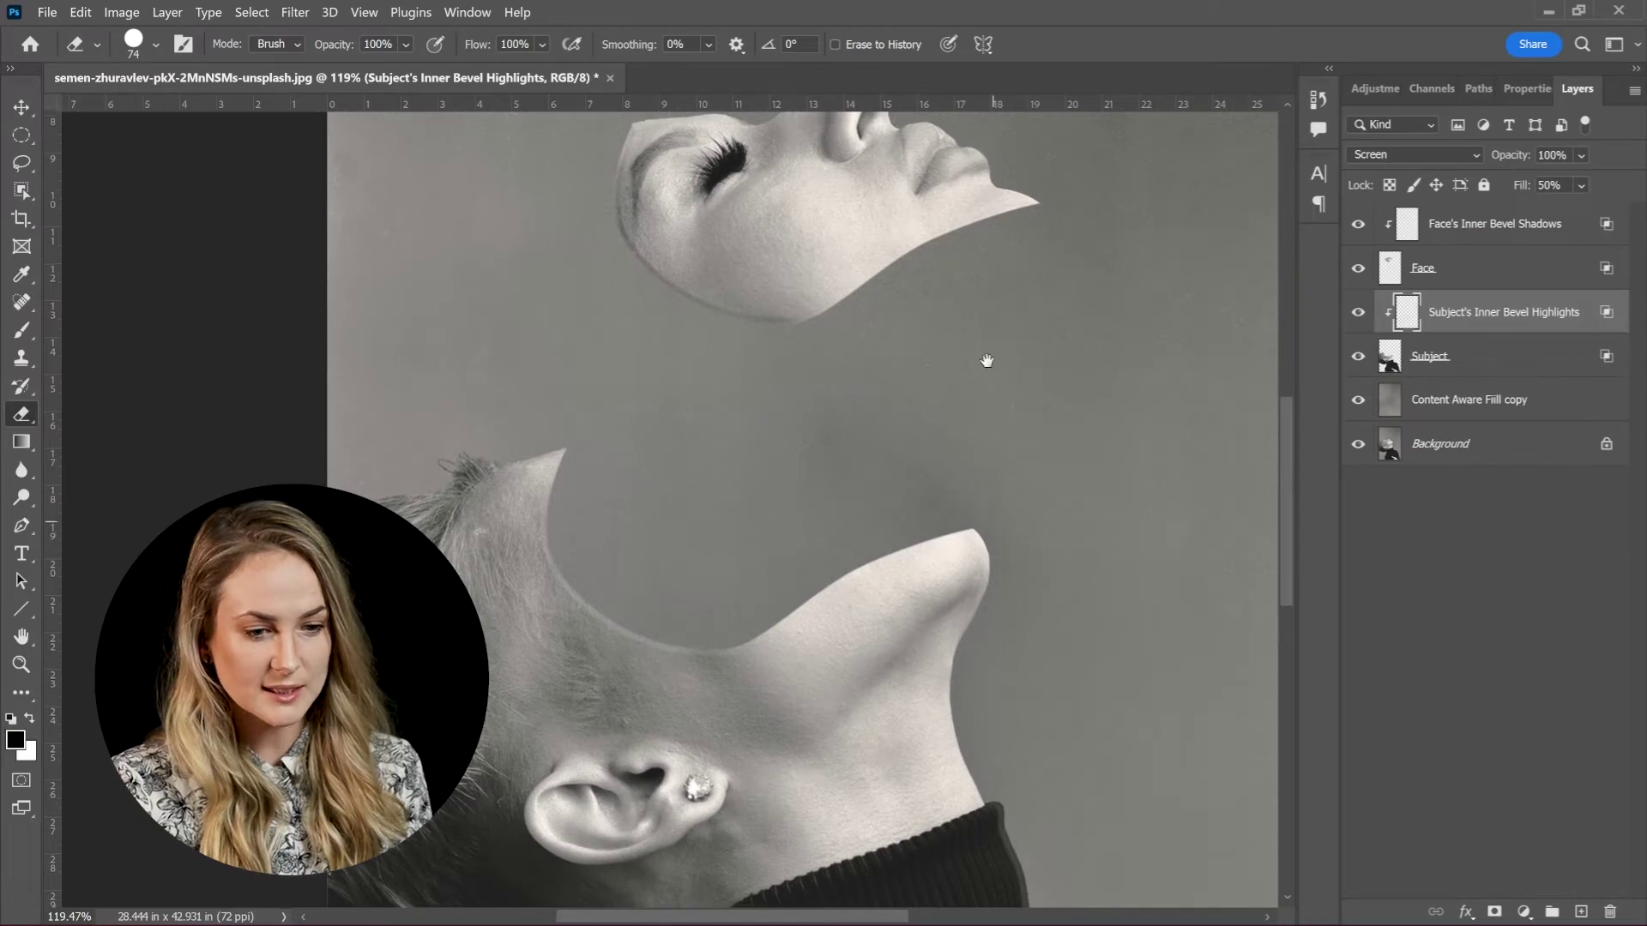
scroll(1213, 316, up, 5)
drag(1218, 532, 942, 346)
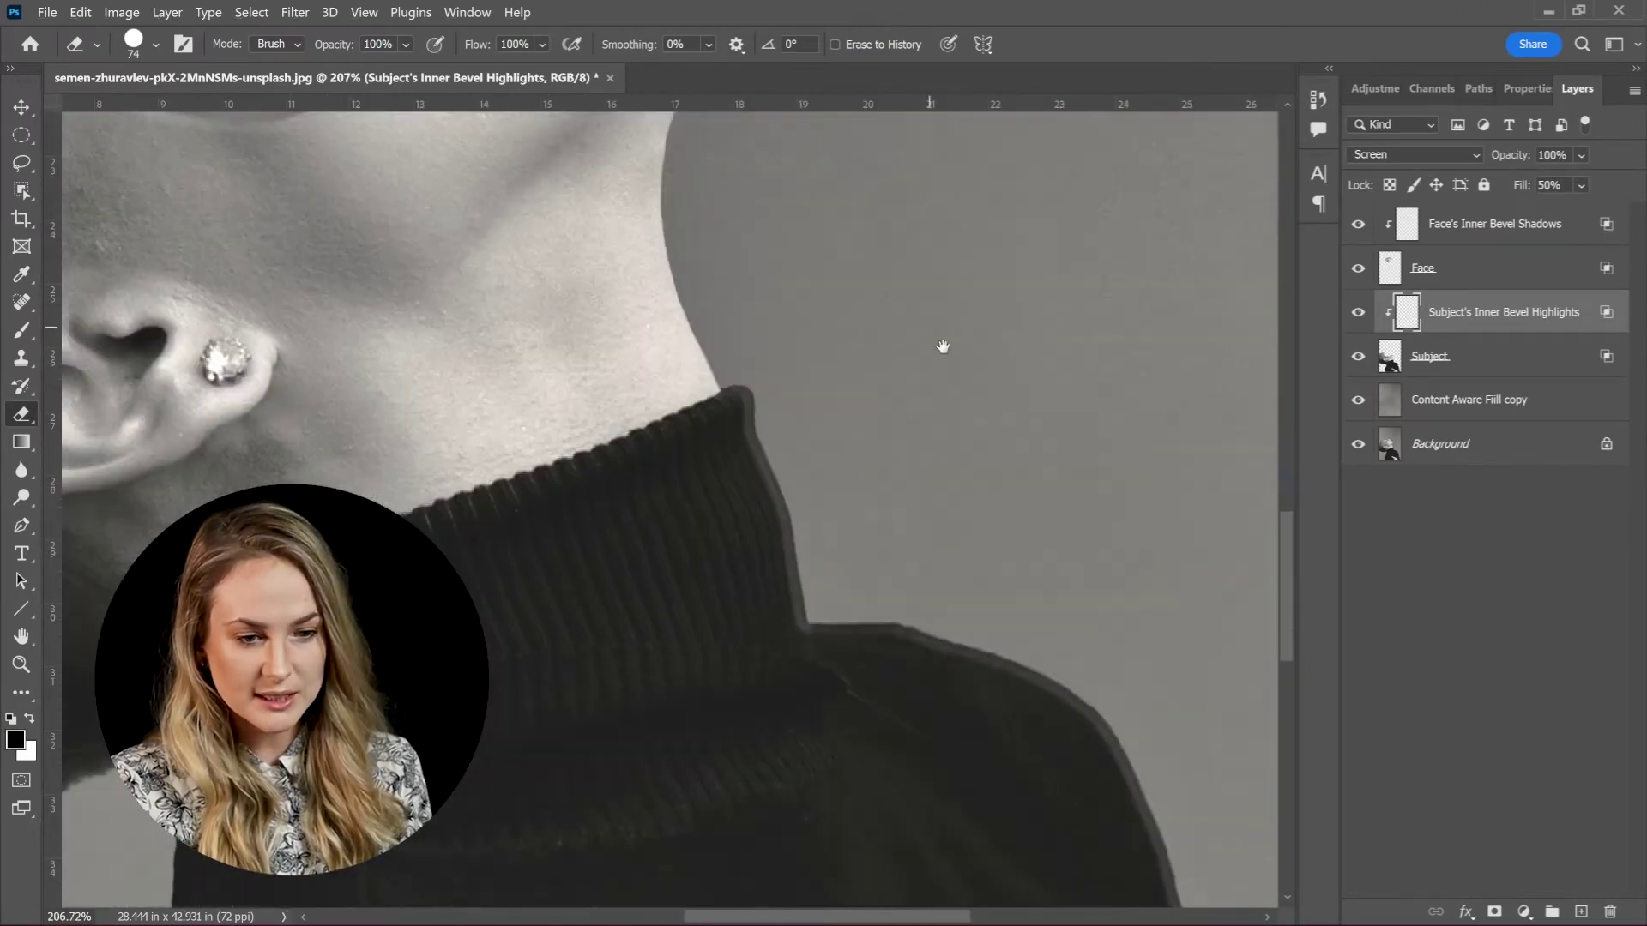
click(1358, 311)
click(1357, 311)
scroll(969, 513, down, 4)
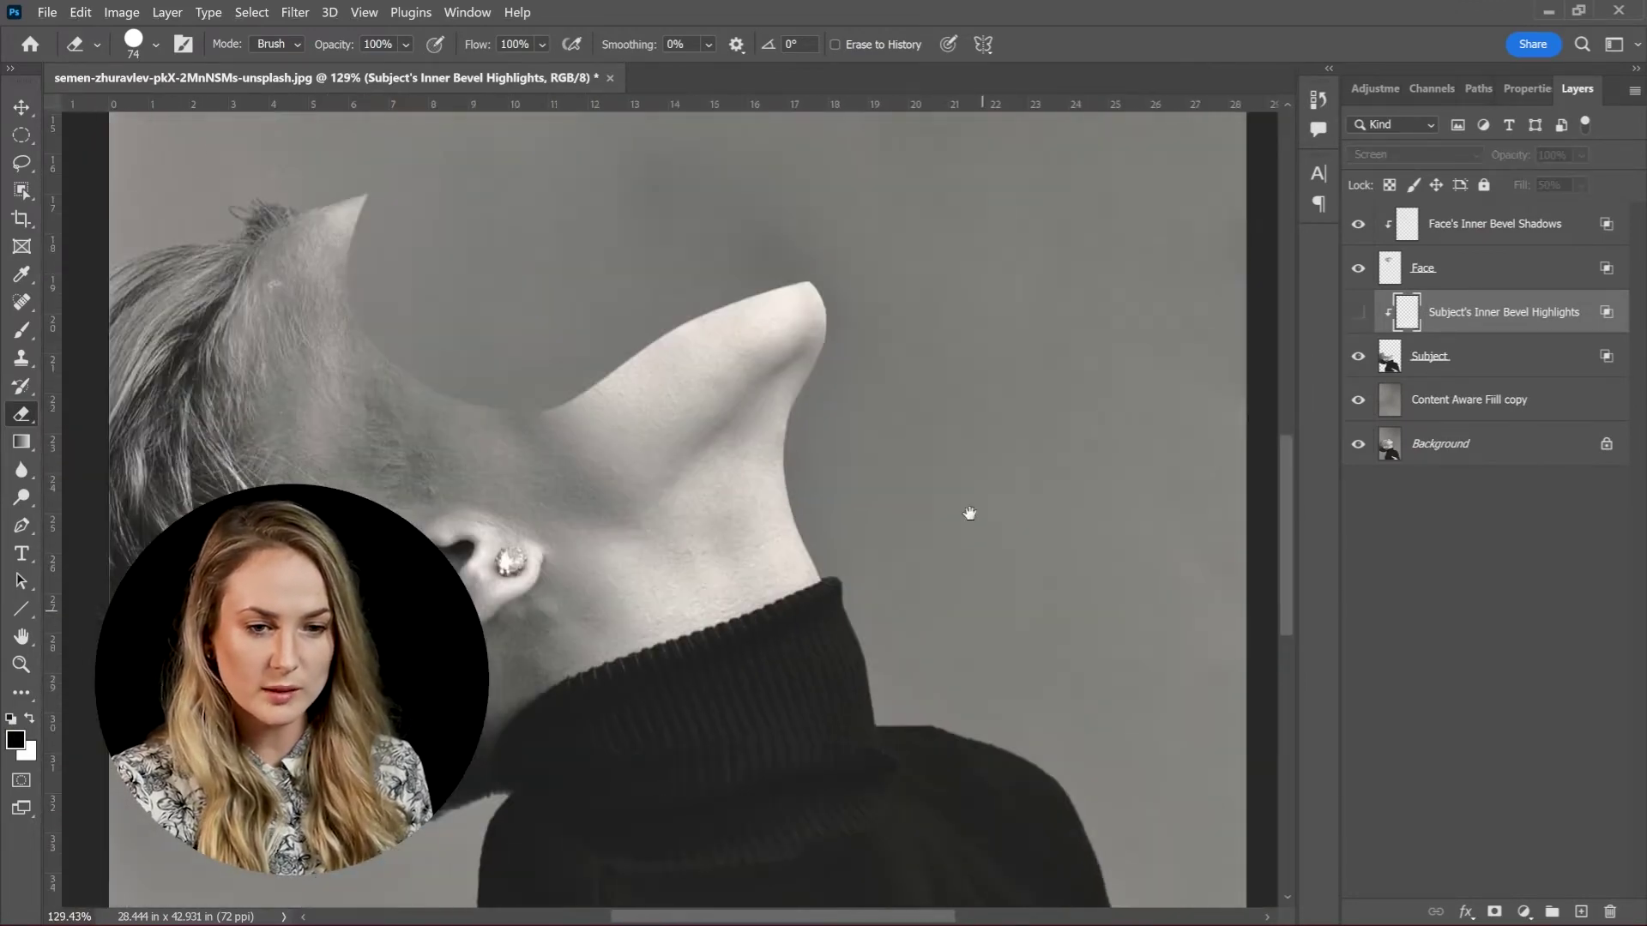
click(1358, 314)
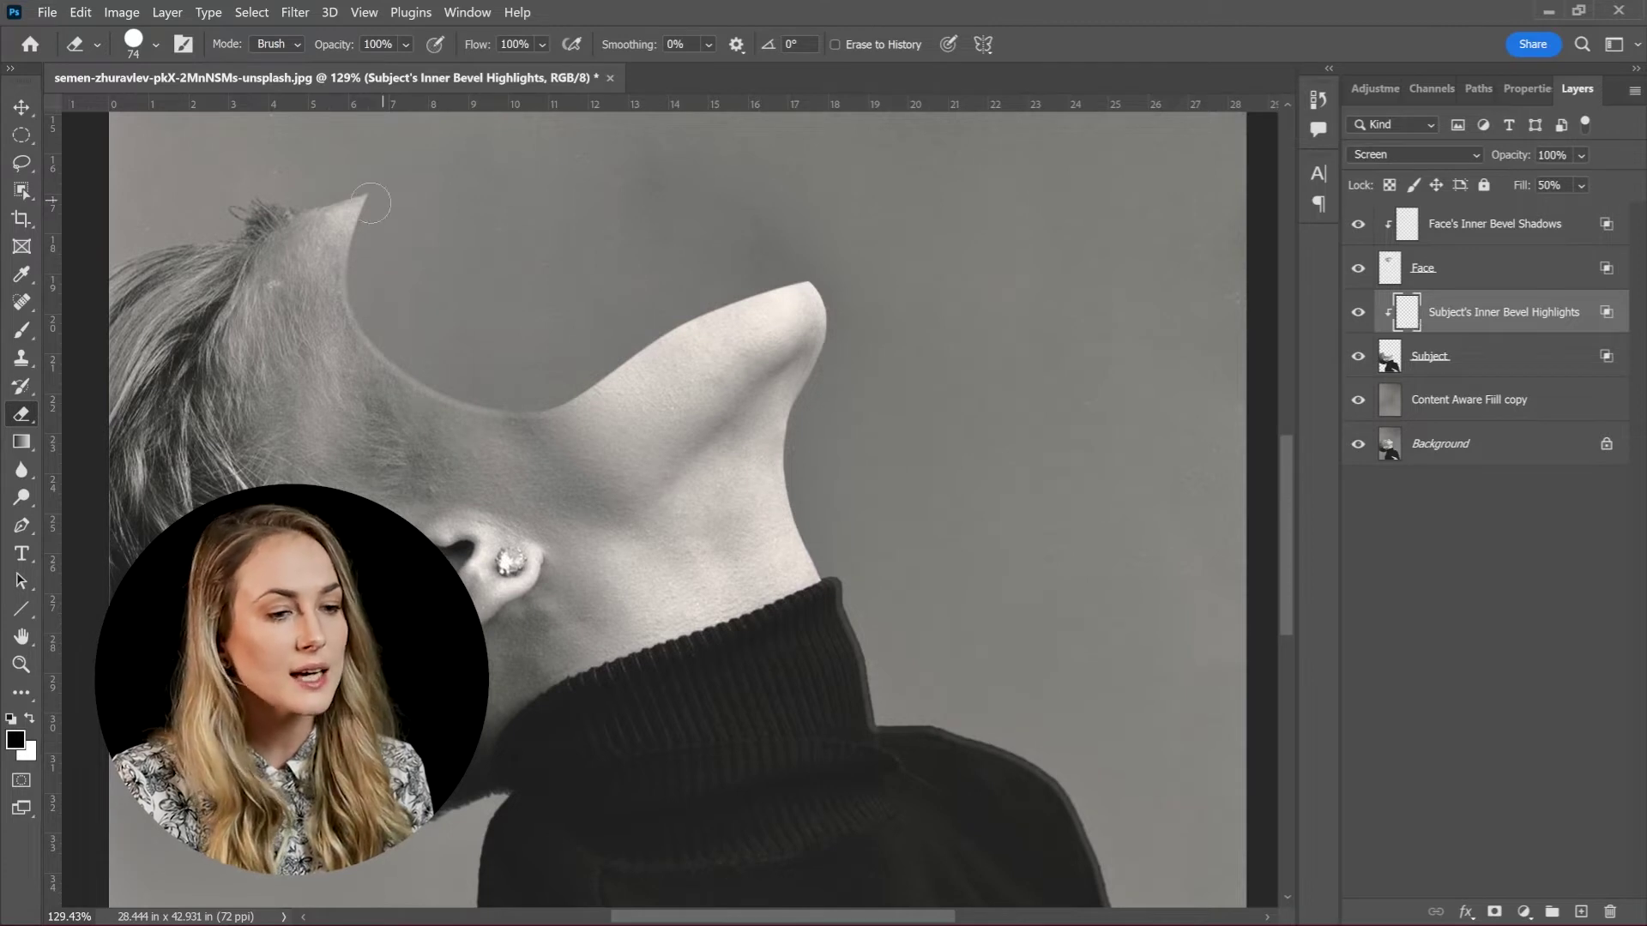
drag(412, 431, 417, 311)
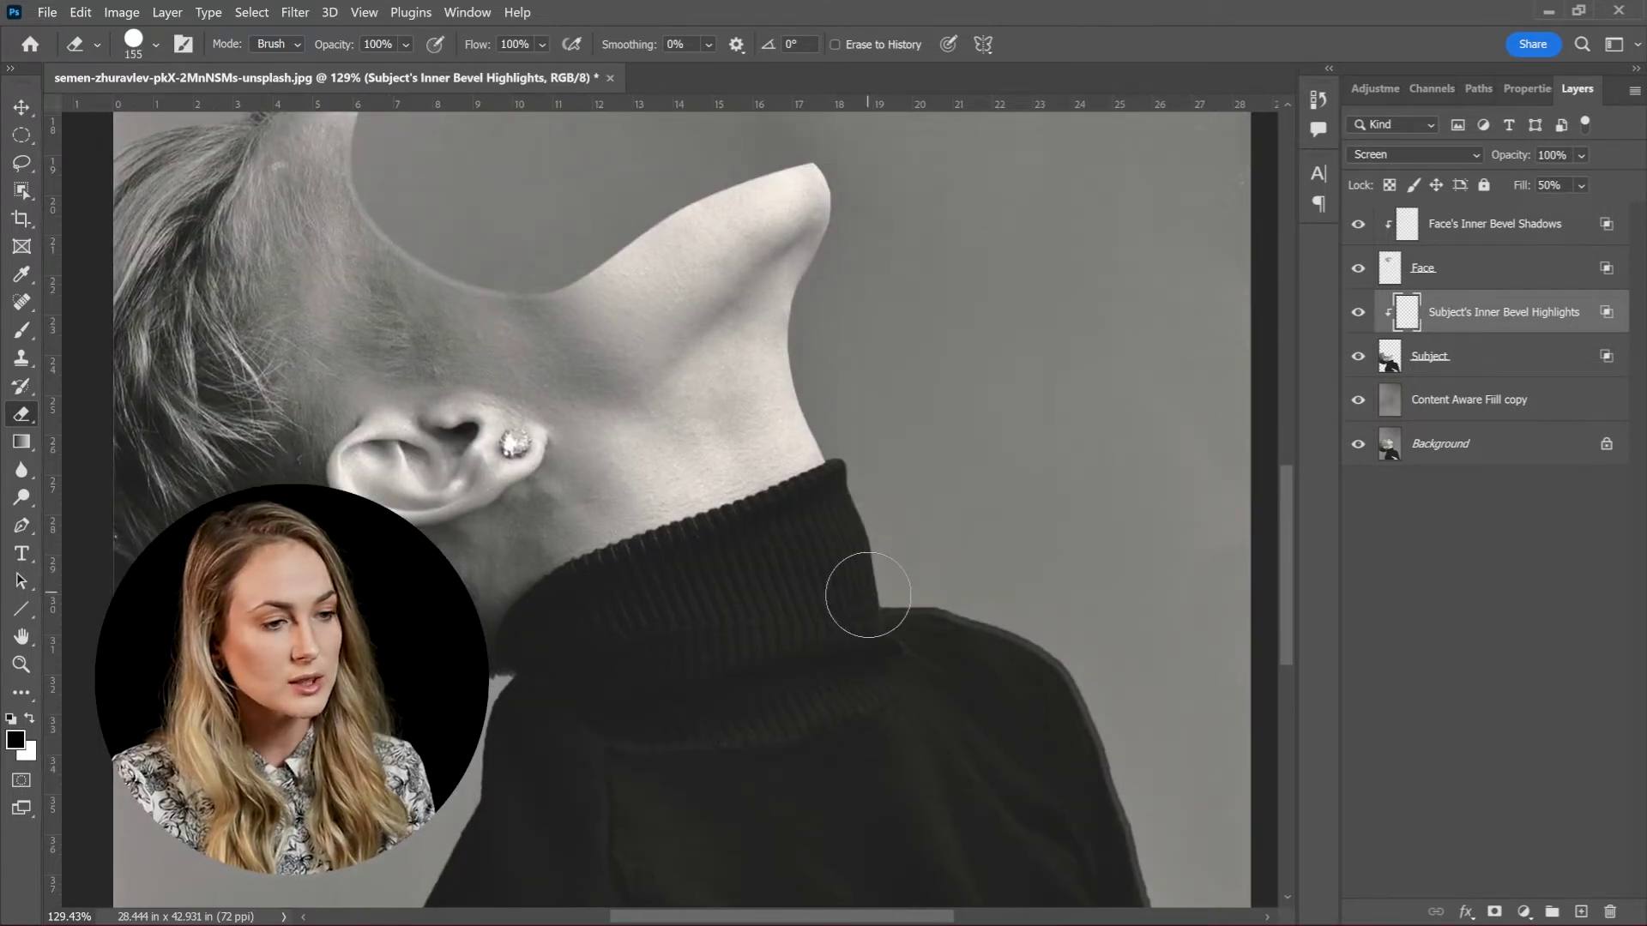
scroll(1107, 897, down, 2)
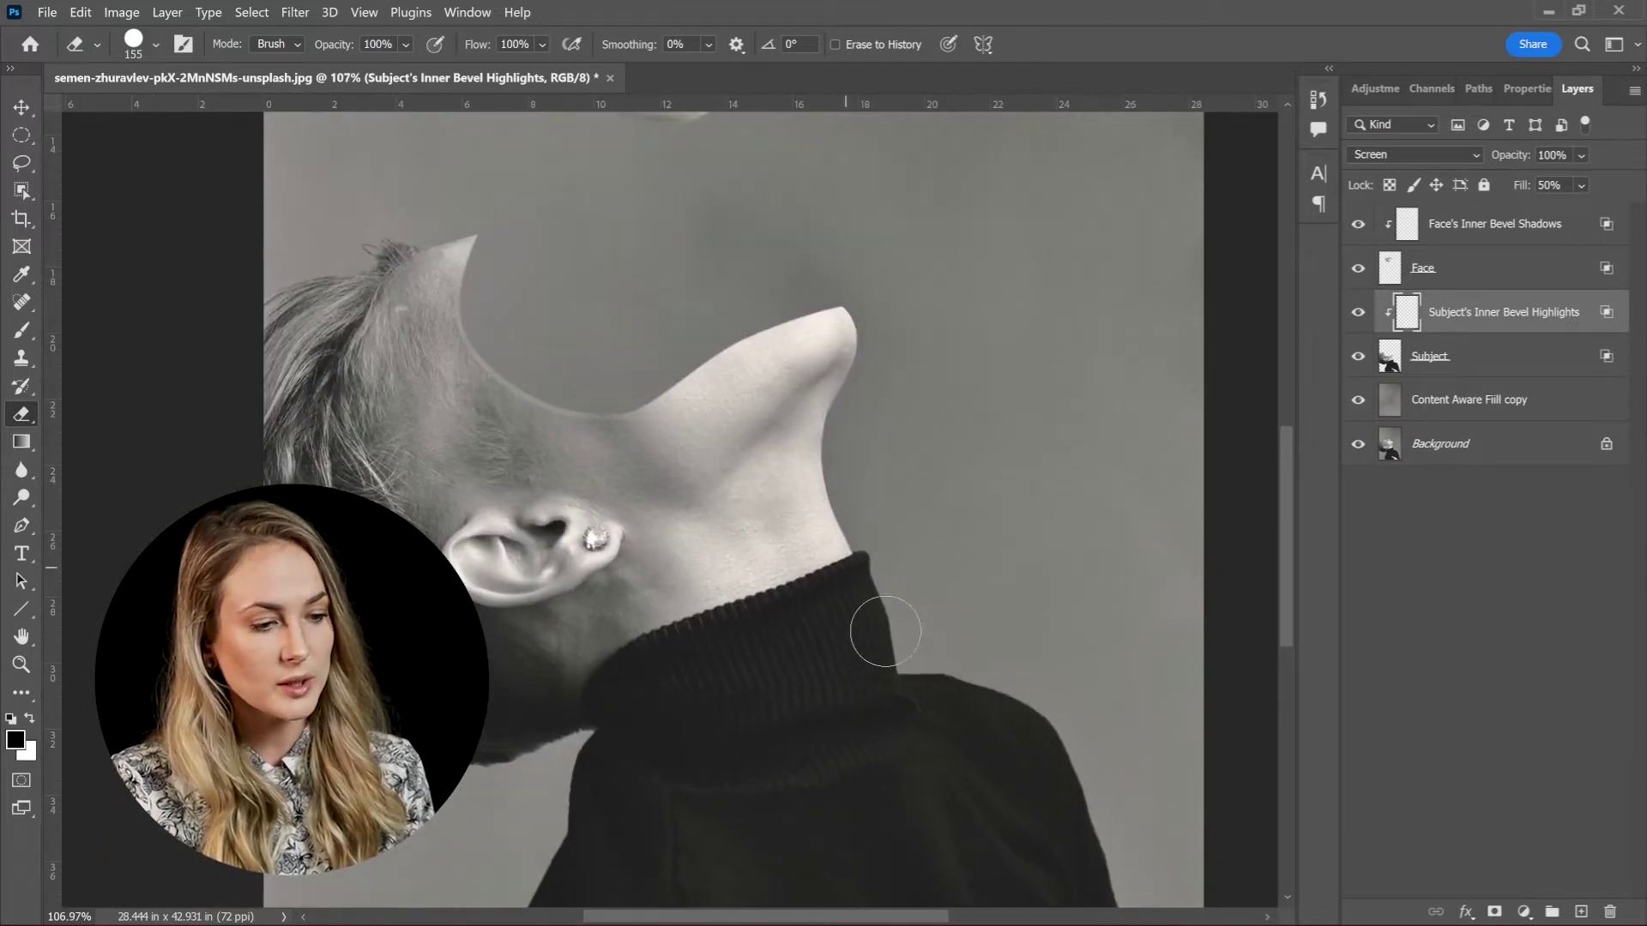
scroll(875, 648, down, 2)
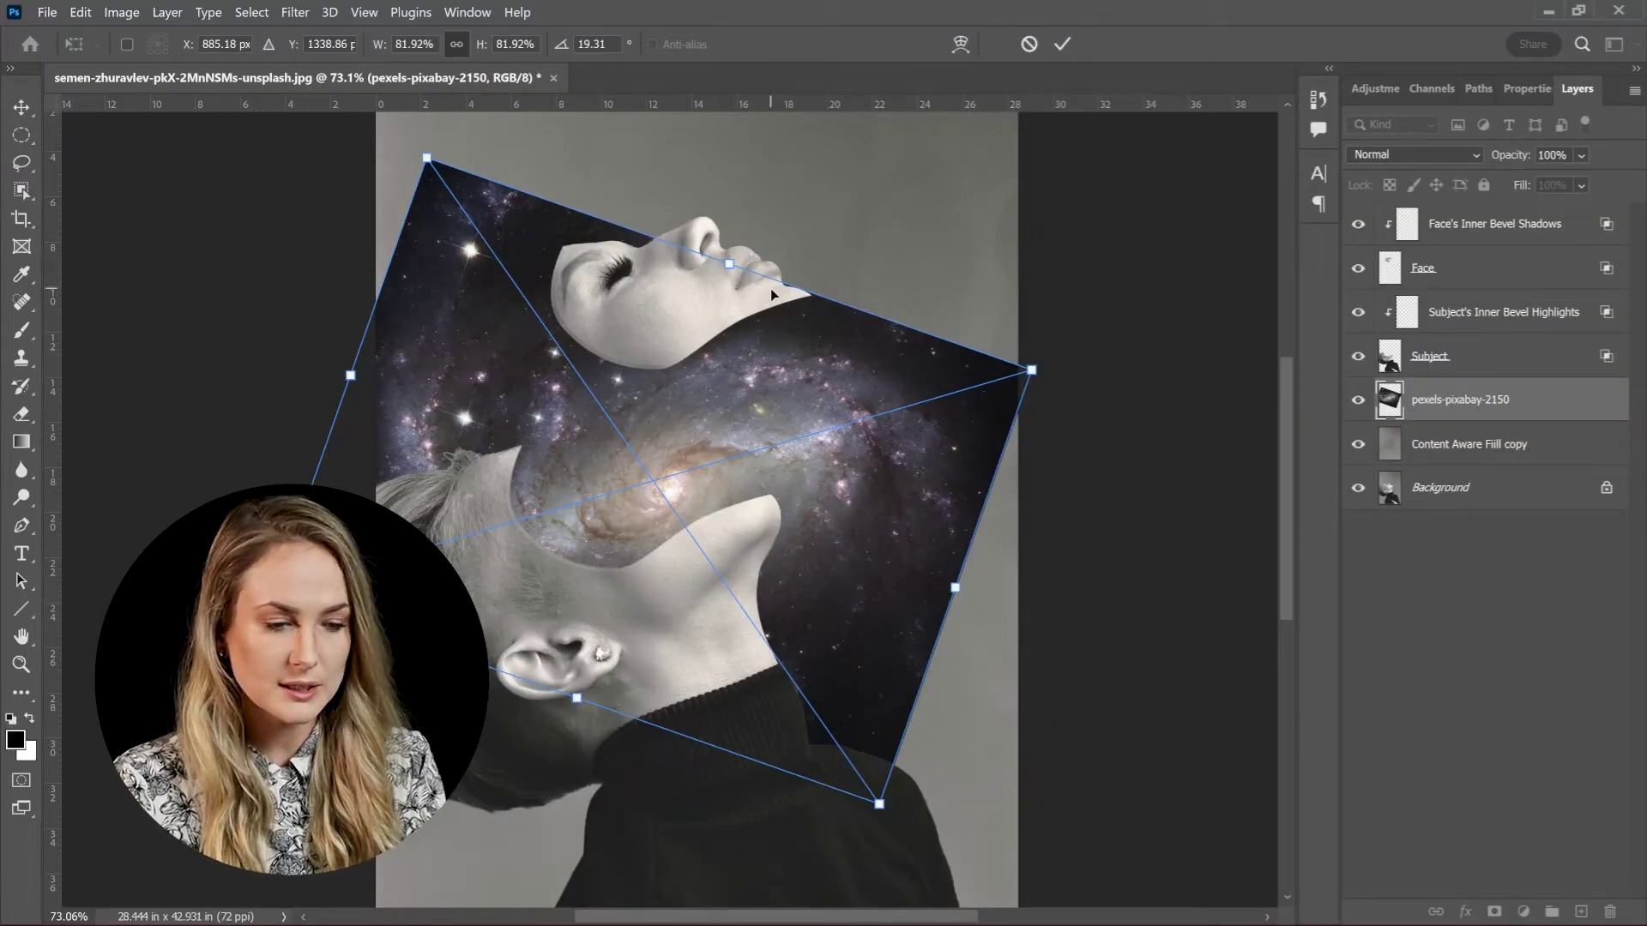
Commit the galaxy transform, blend it in Screen mode, and add a layer mask from its outline.
key(Return)
click(1411, 154)
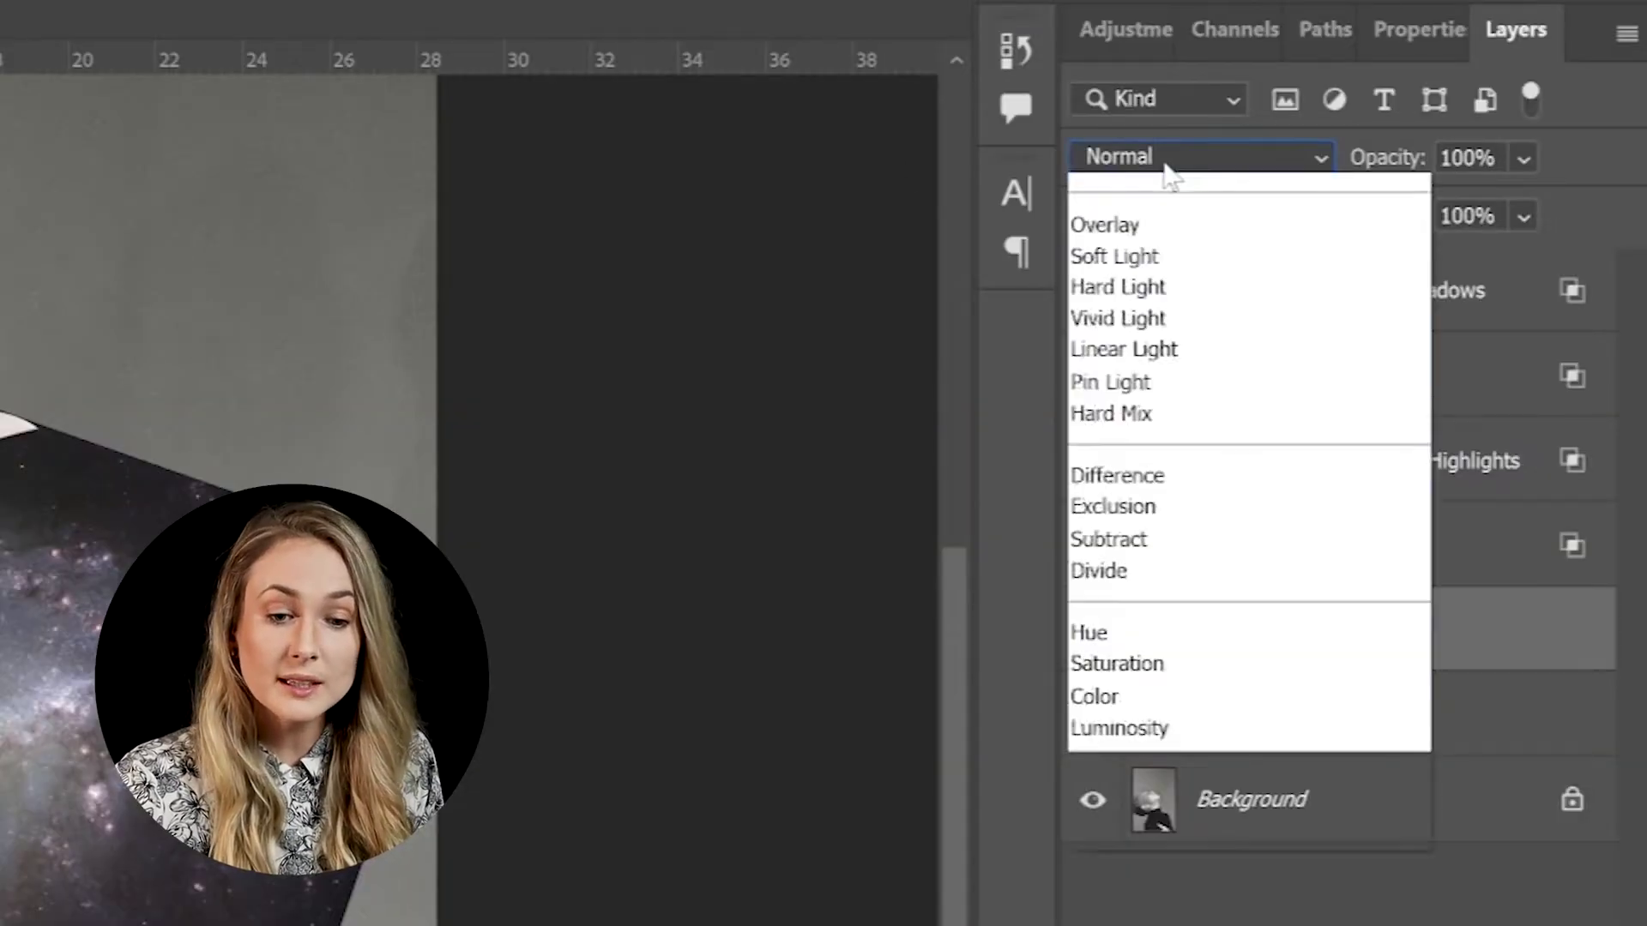
click(1124, 504)
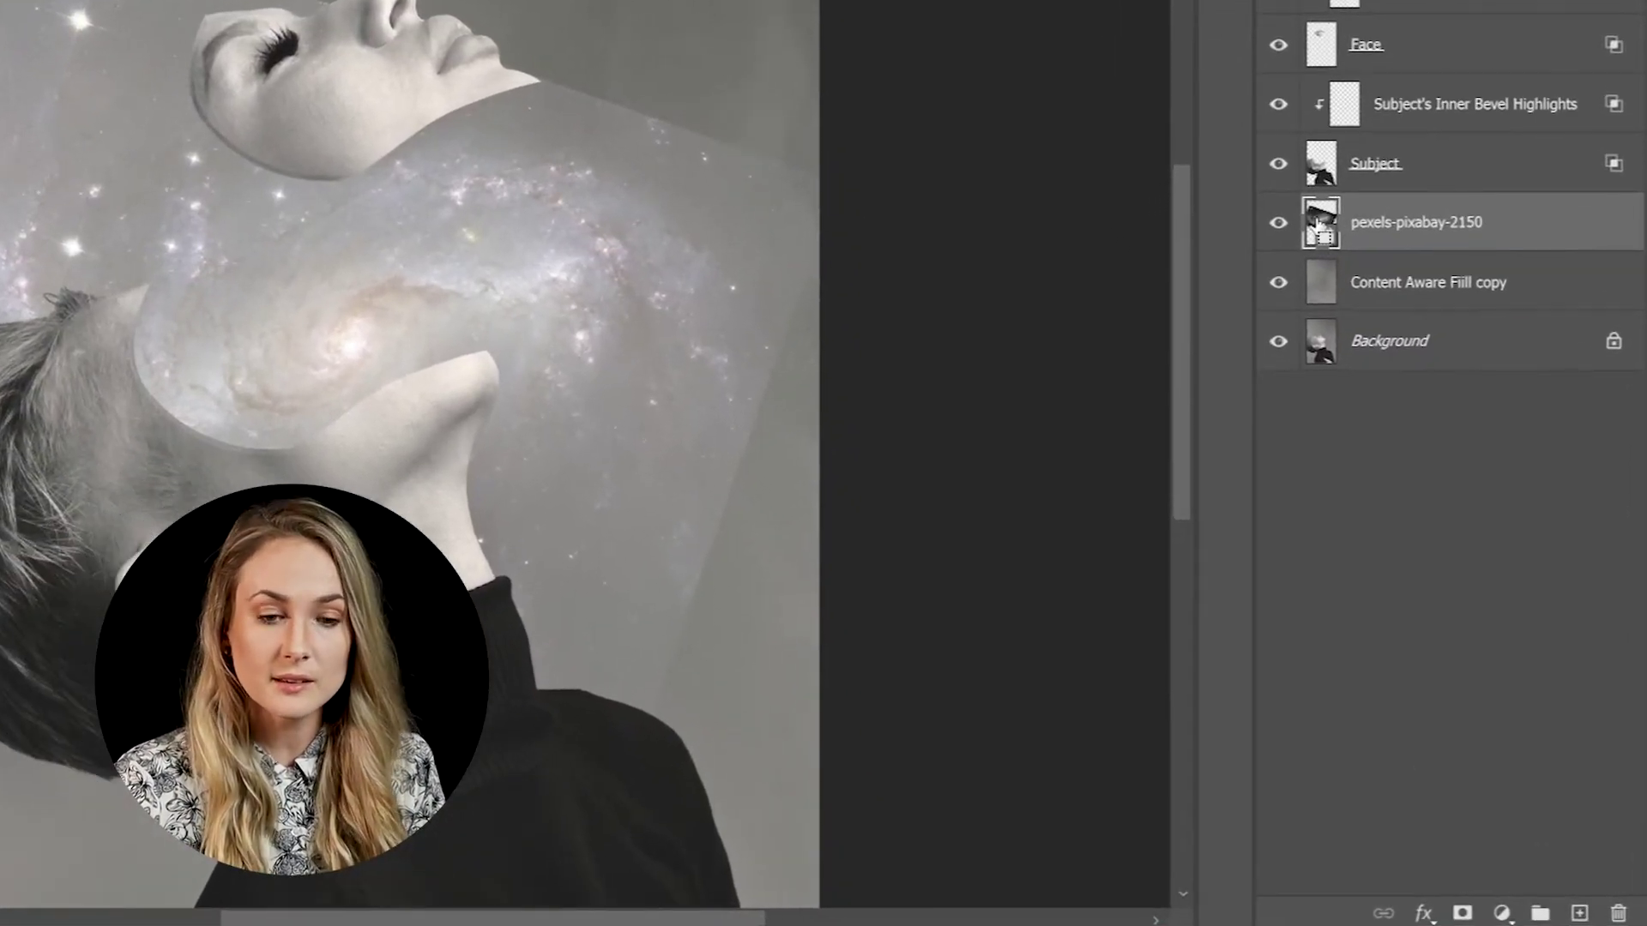
ctrl+click(1318, 224)
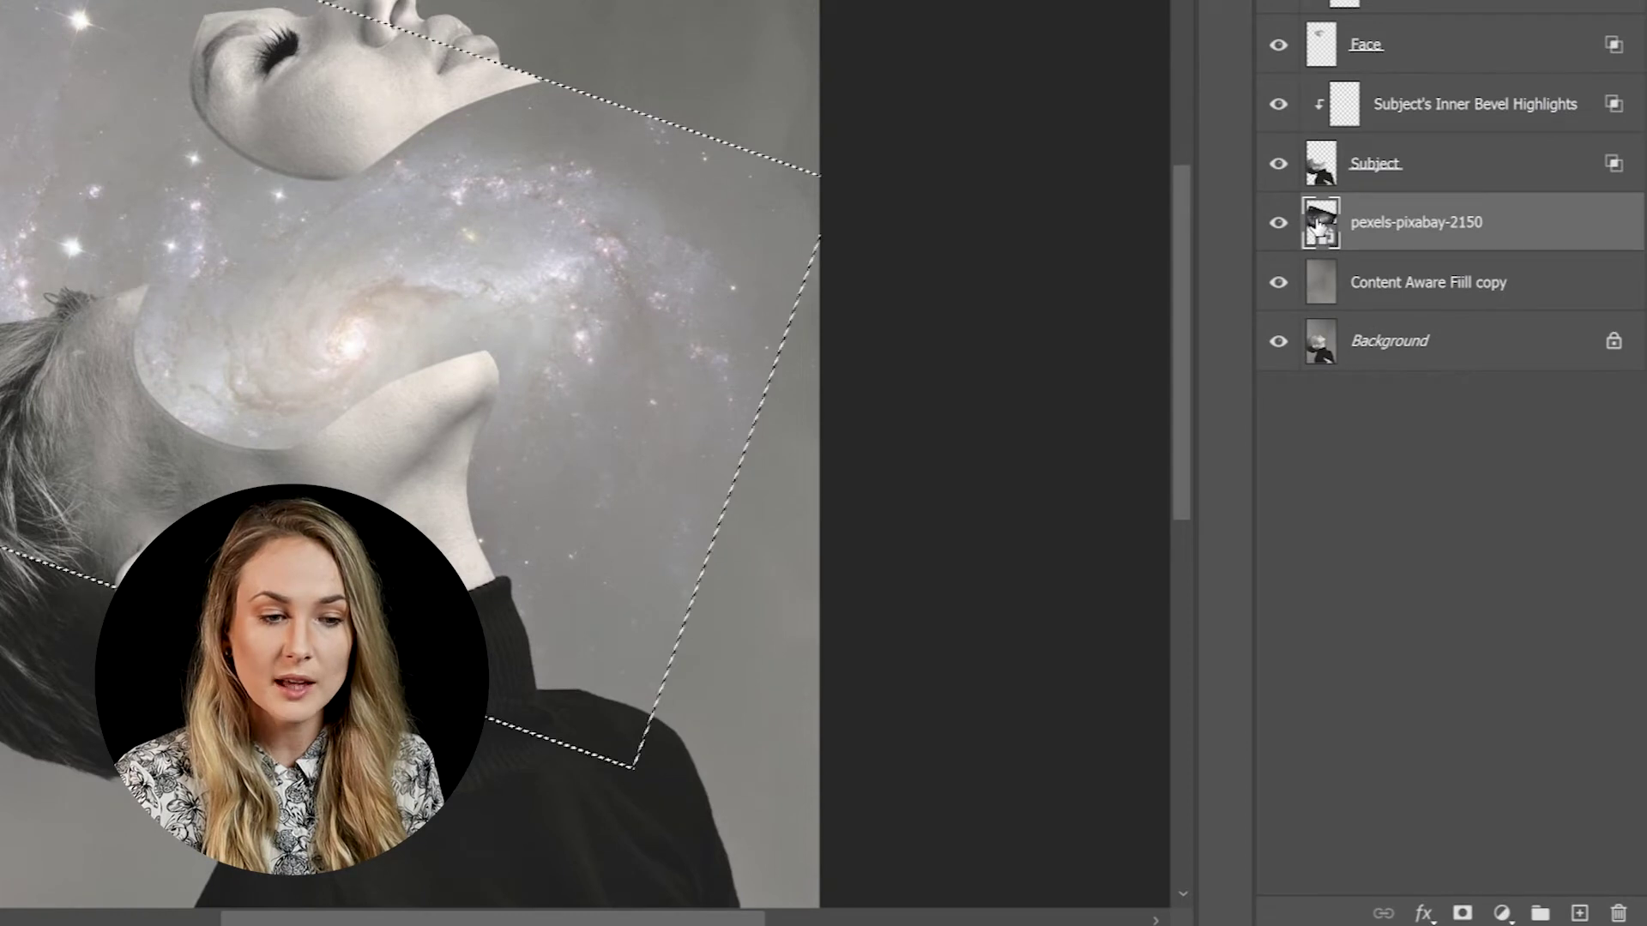
click(1463, 914)
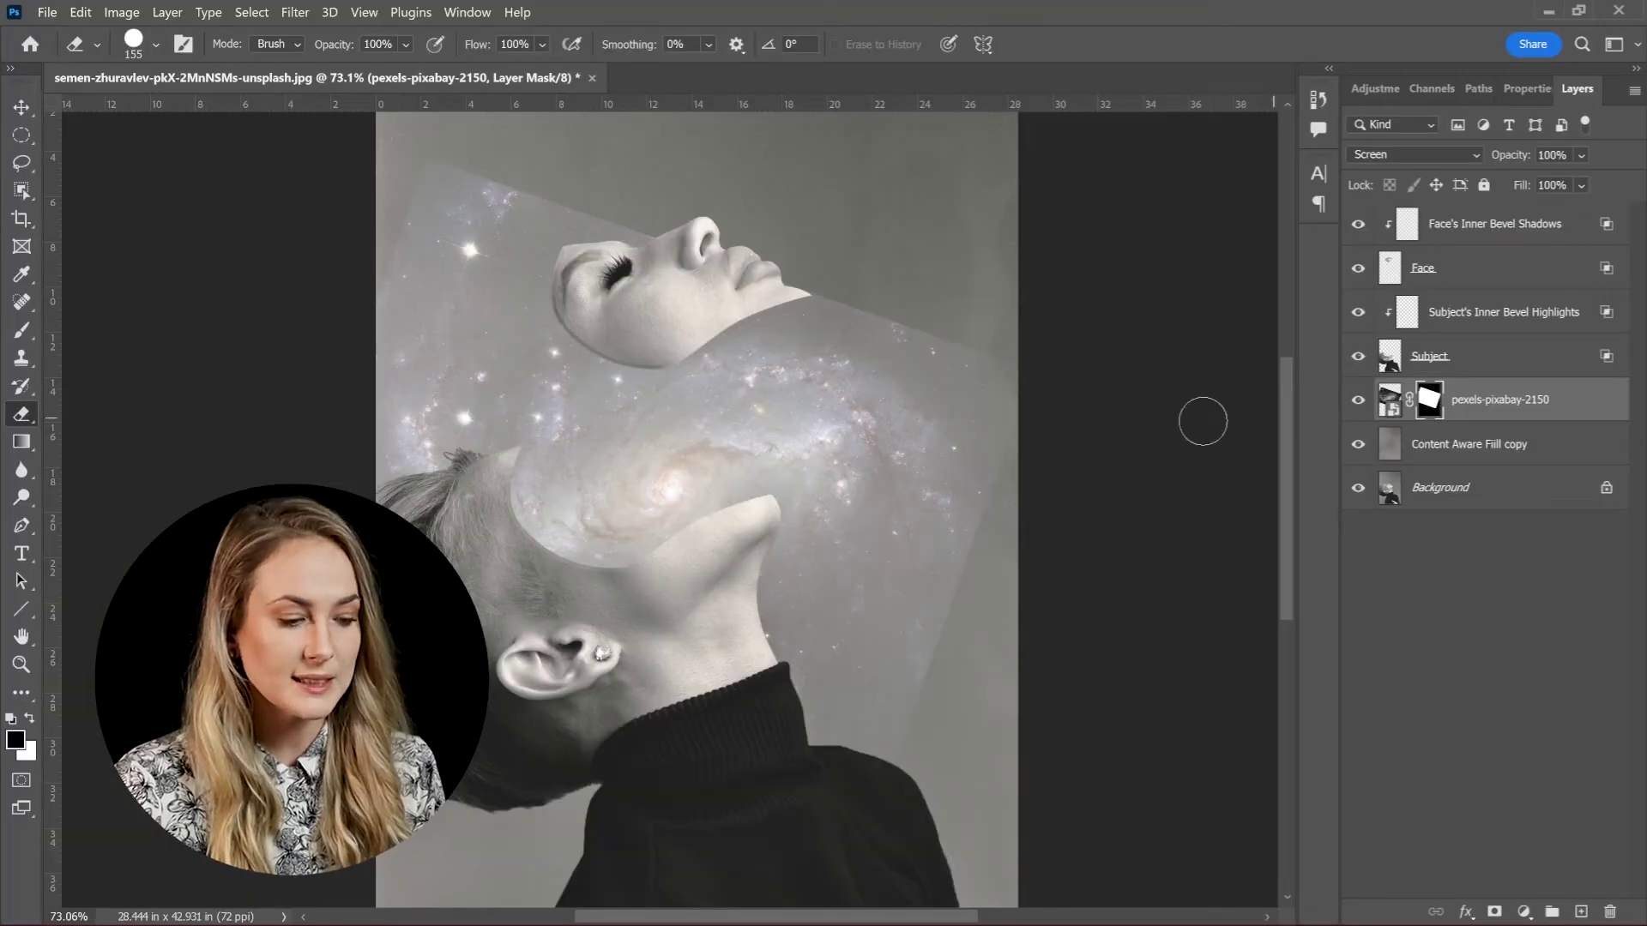
Paint black on the mask with a large soft brush at 31% flow to fade the galaxy's edges.
key(b)
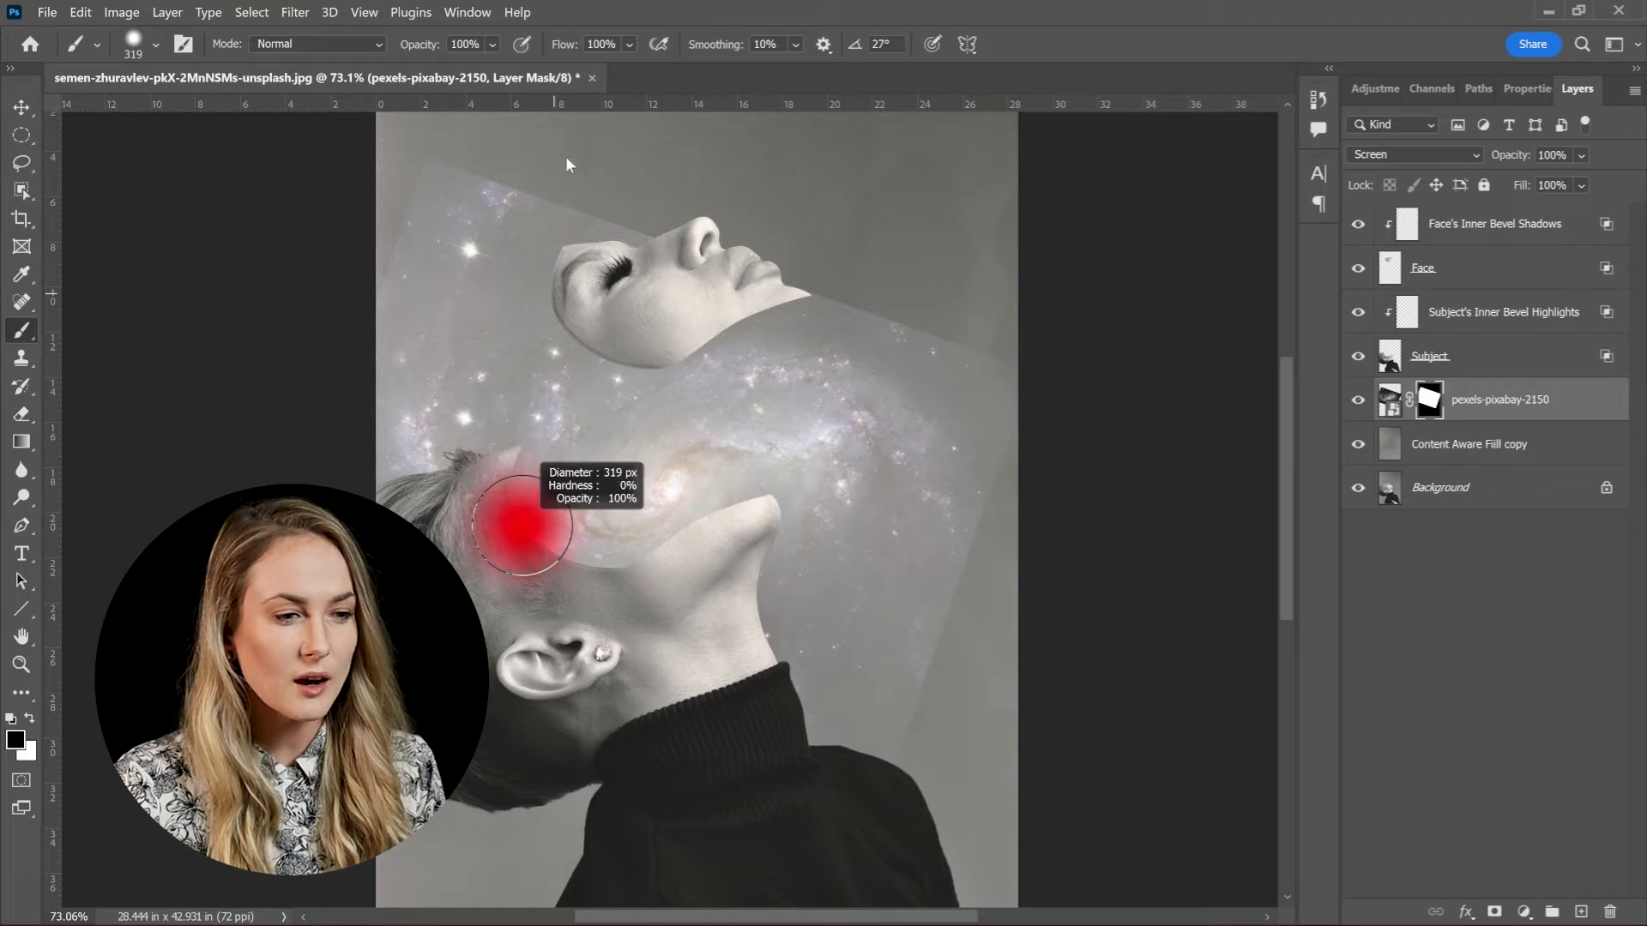
alt+right_click(467, 249)
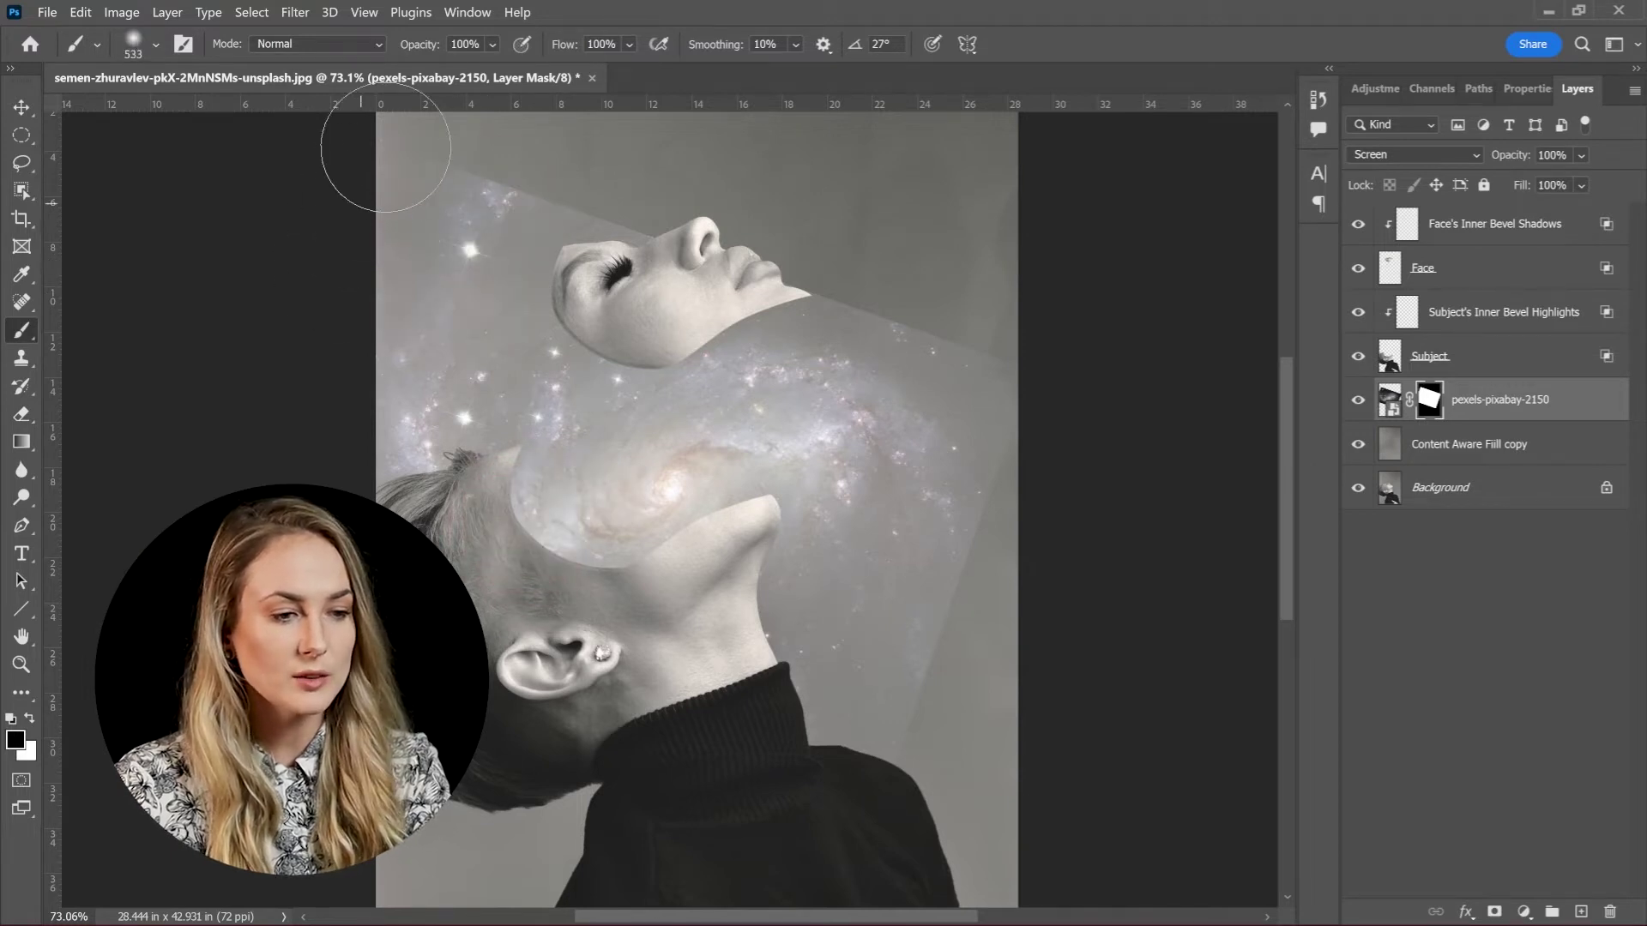
mouse_move(386, 147)
mouse_down()
mouse_move(518, 131)
mouse_move(772, 202)
mouse_move(835, 233)
mouse_move(967, 385)
mouse_up()
key(\)
mouse_move(506, 601)
mouse_down()
mouse_move(588, 721)
mouse_move(869, 780)
mouse_move(953, 768)
mouse_move(1051, 471)
mouse_move(966, 746)
mouse_move(854, 744)
mouse_up()
key(bracketright)
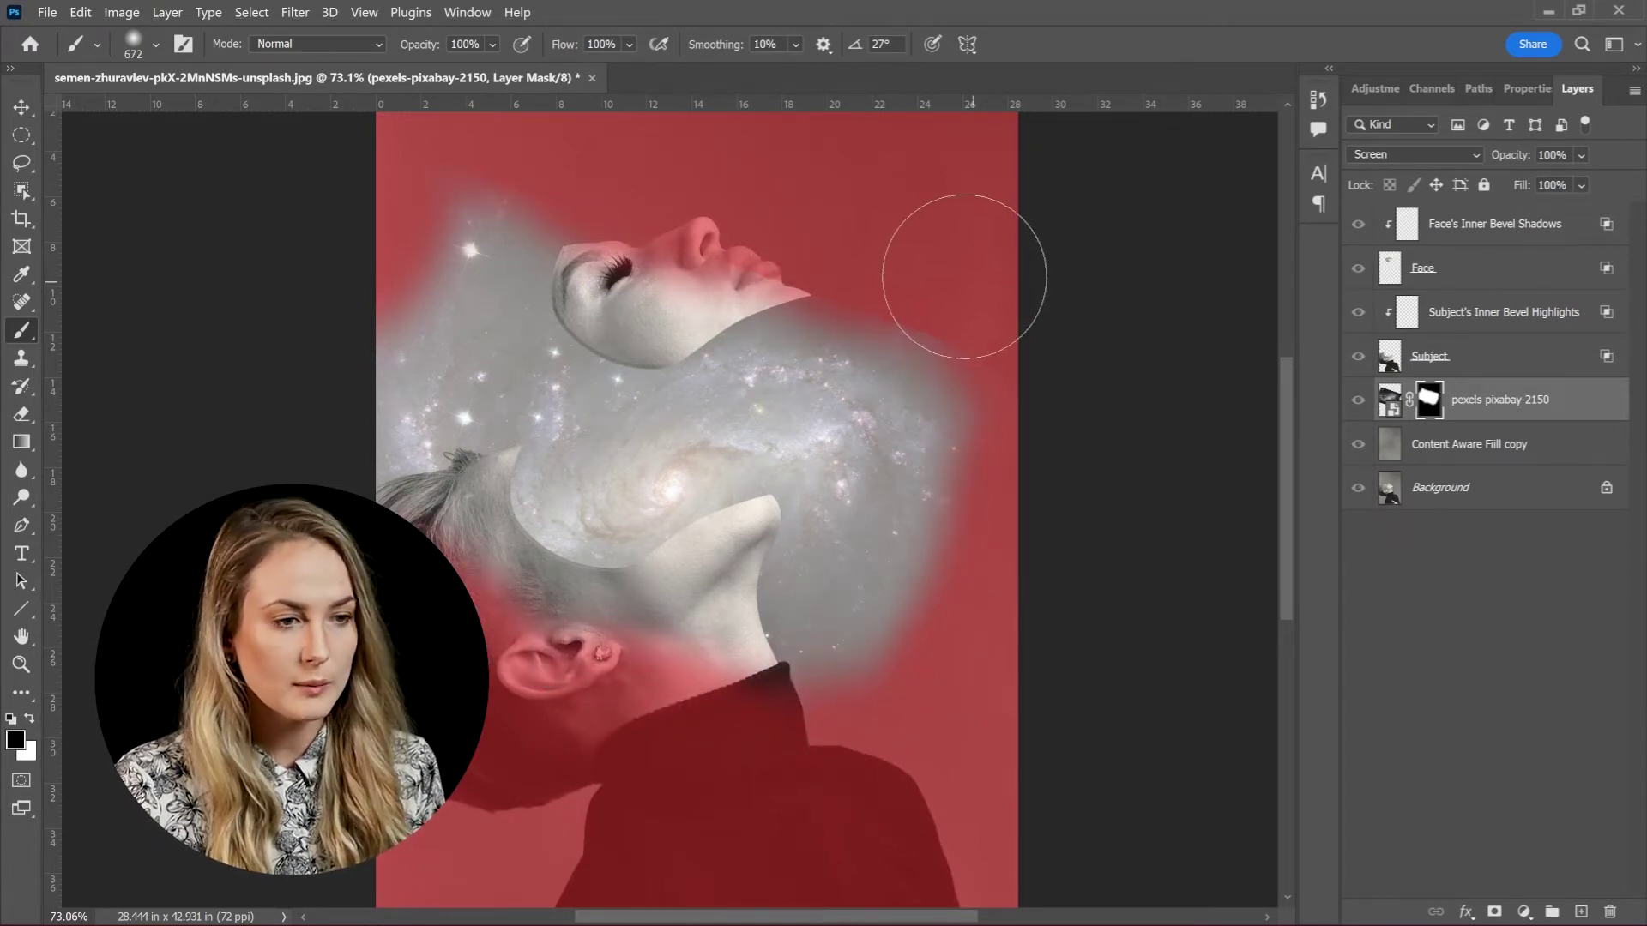
click(628, 68)
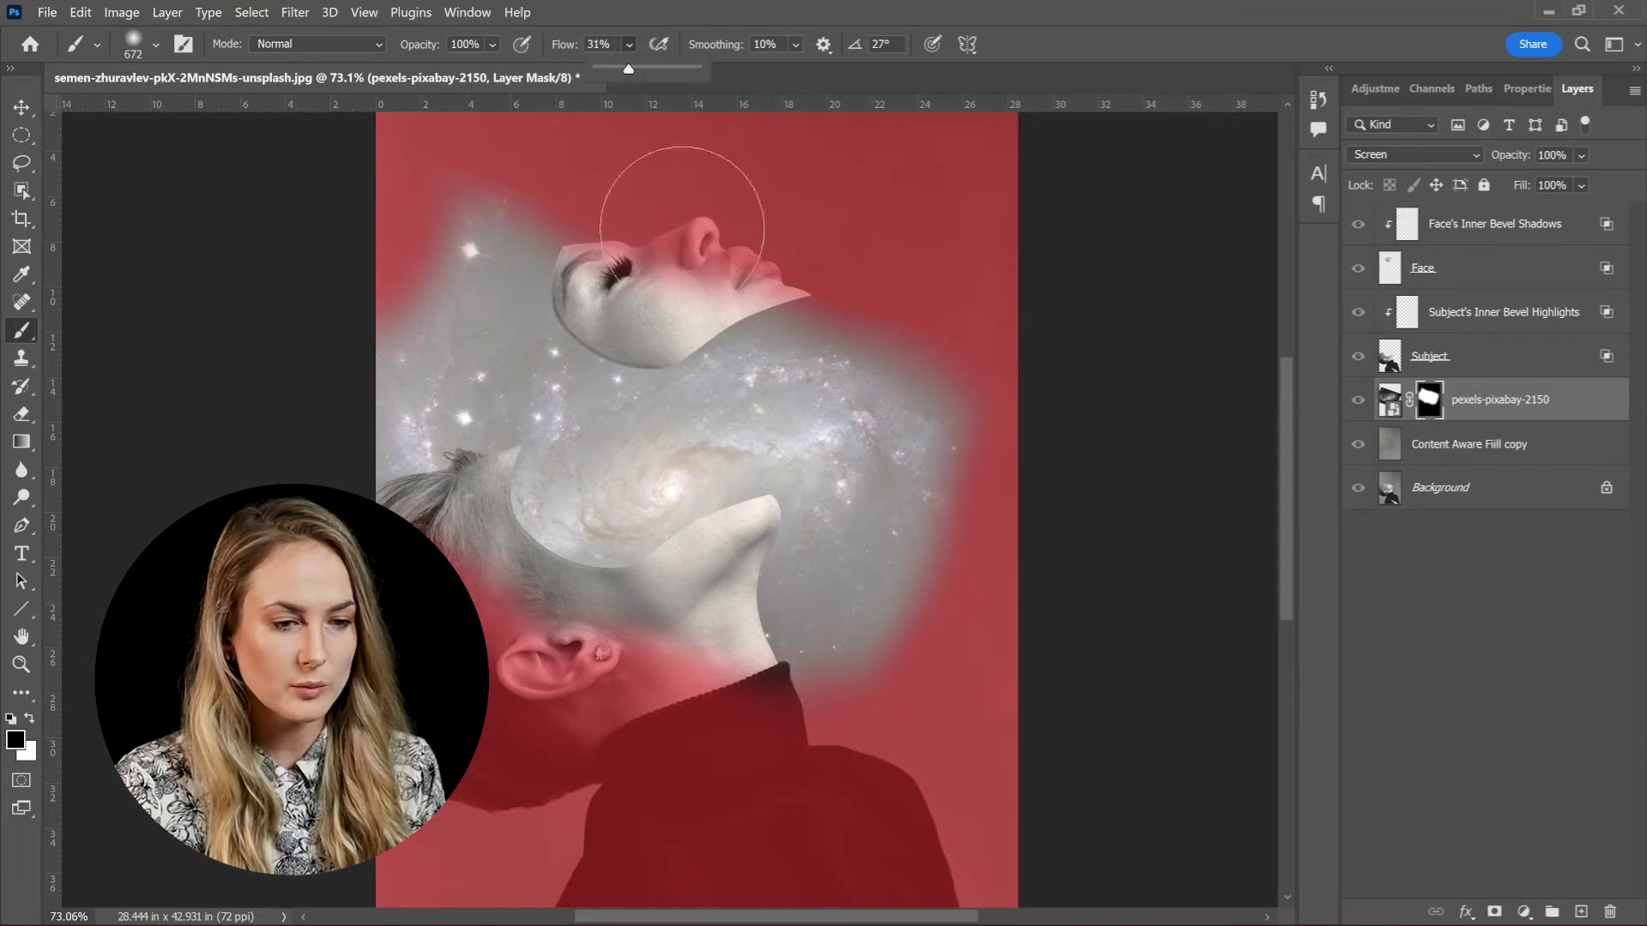
click(855, 304)
key(bracketright)
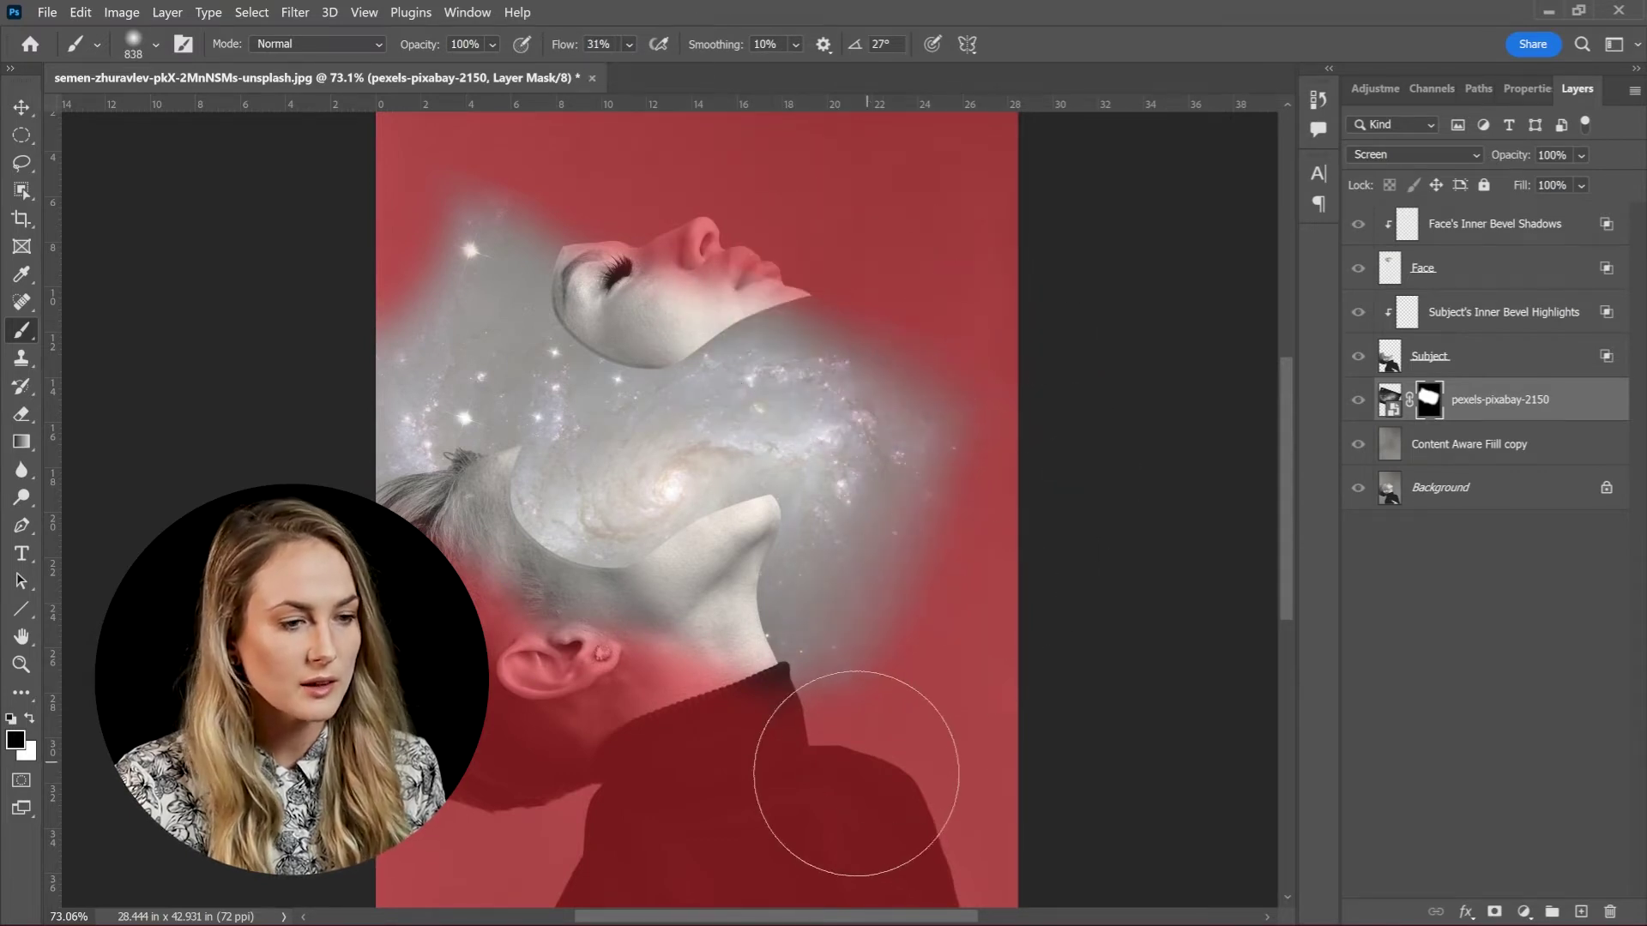
key(backslash)
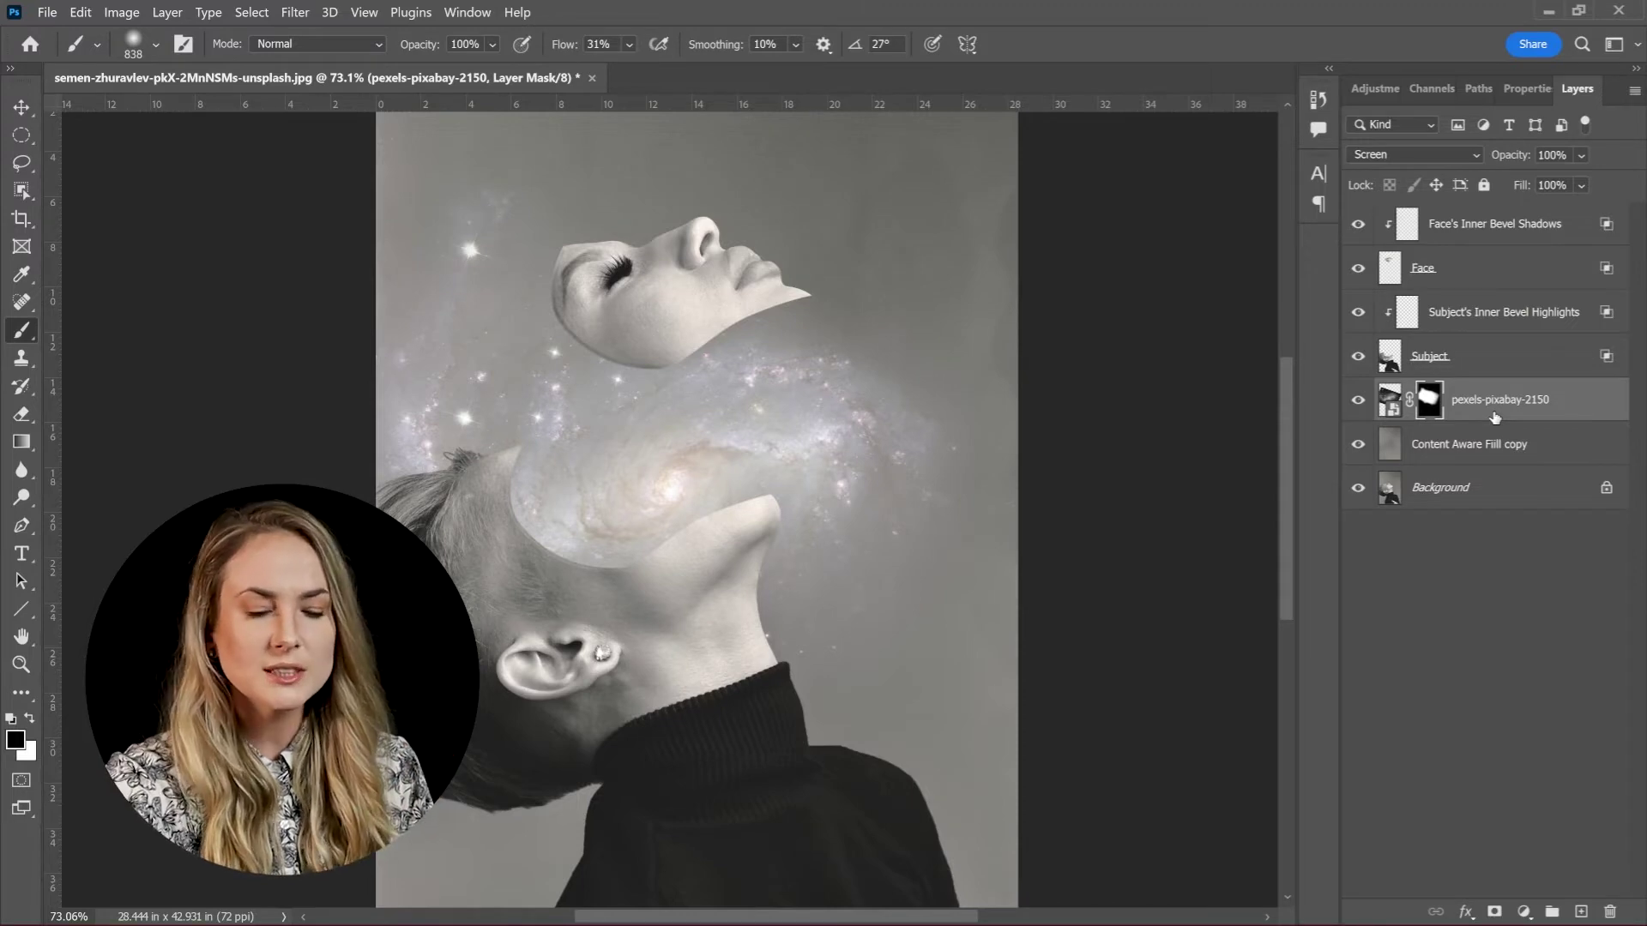
Apply Levels to the galaxy image itself, with black point 94 and white point 221.
key(ctrl+l)
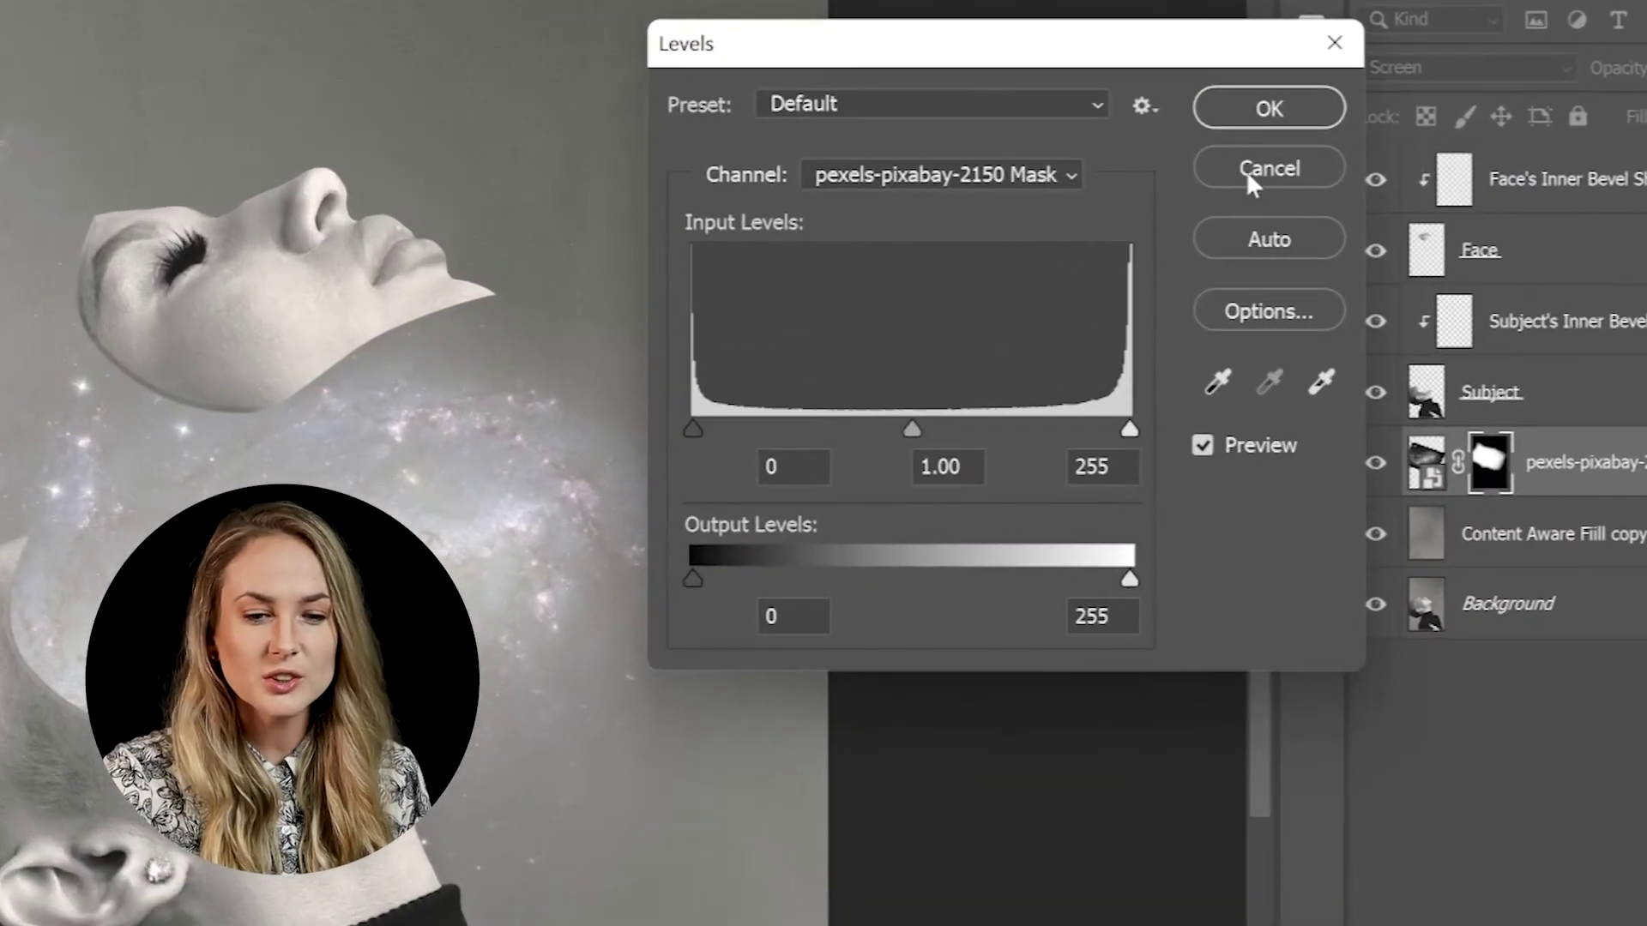
click(1247, 172)
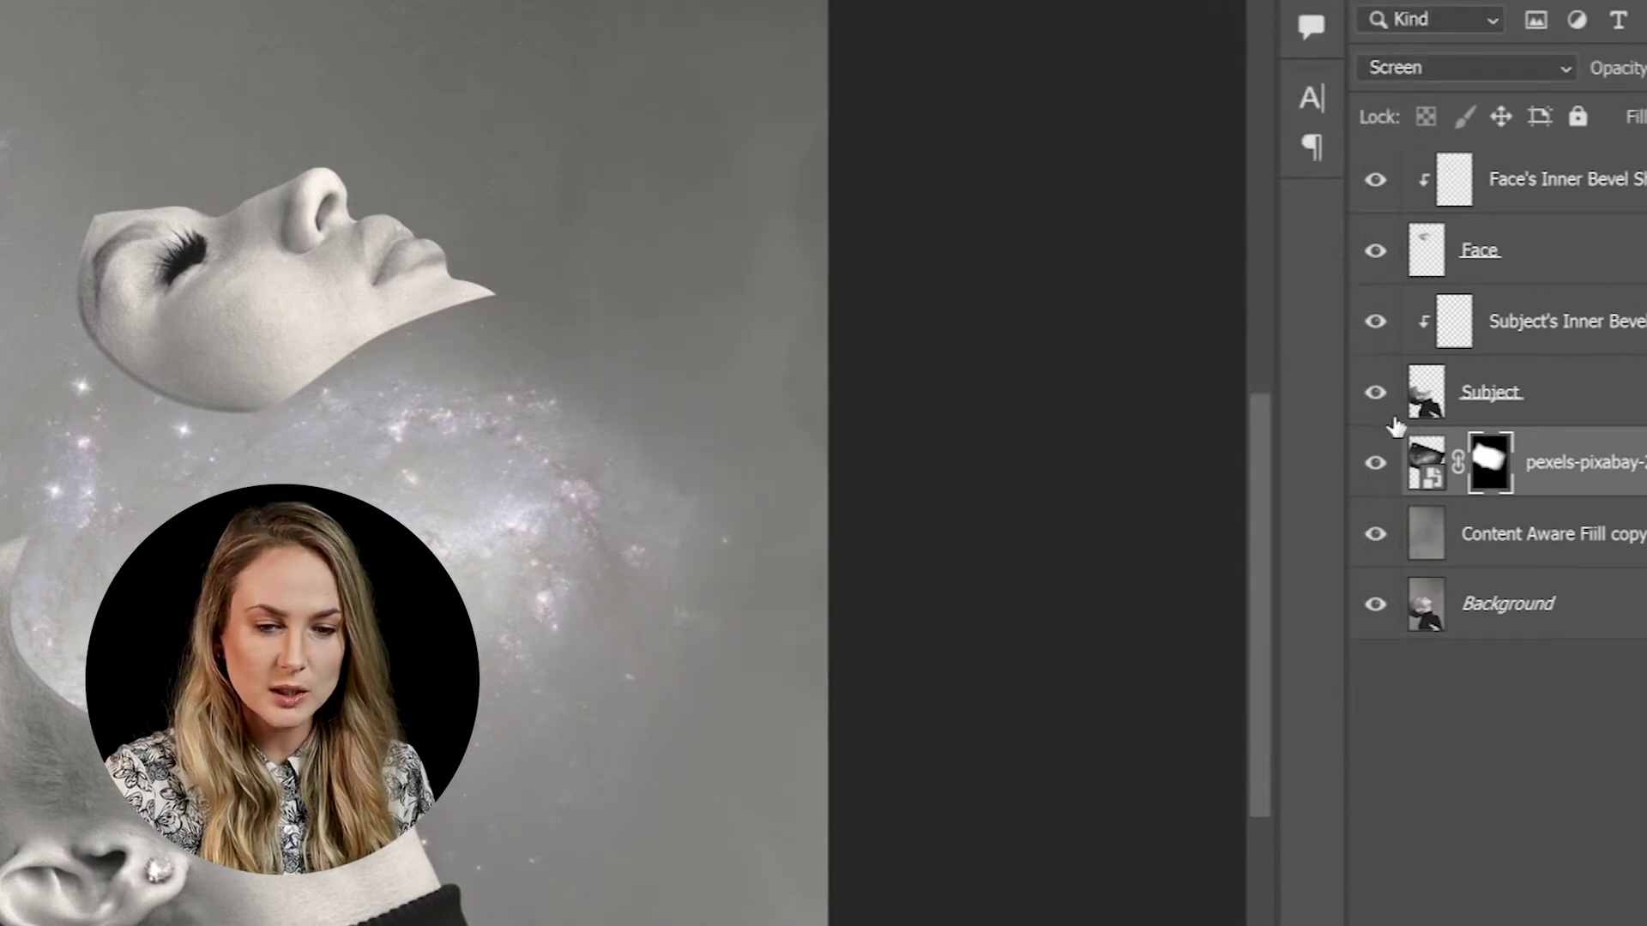
click(1424, 465)
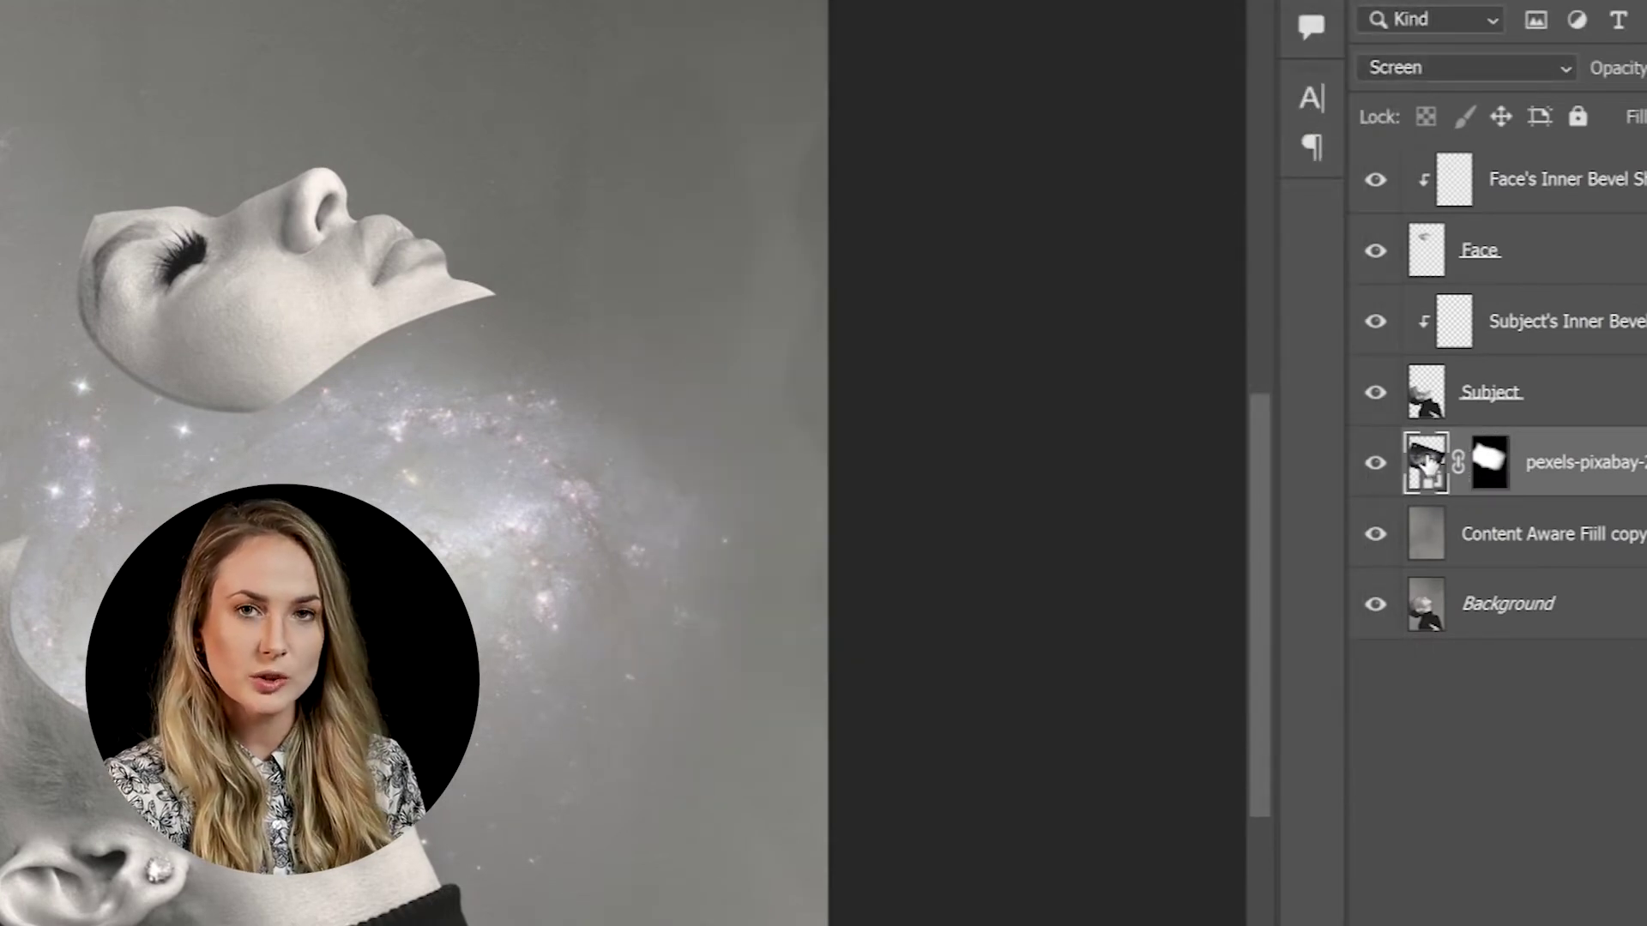
key(ctrl+l)
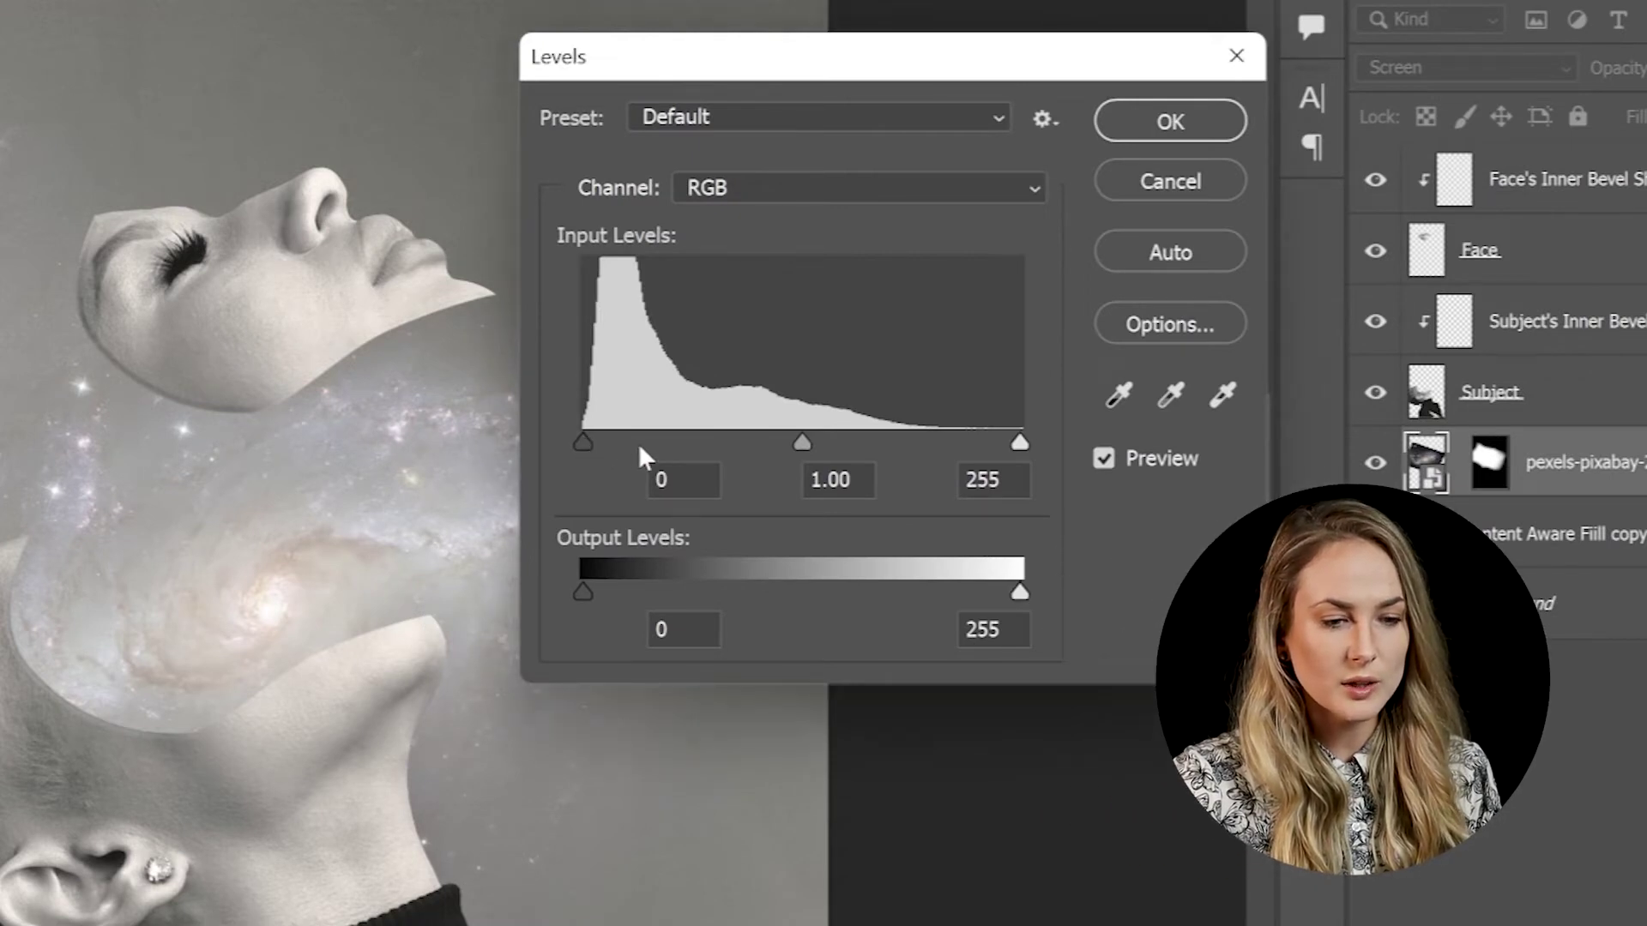
drag(582, 446, 722, 440)
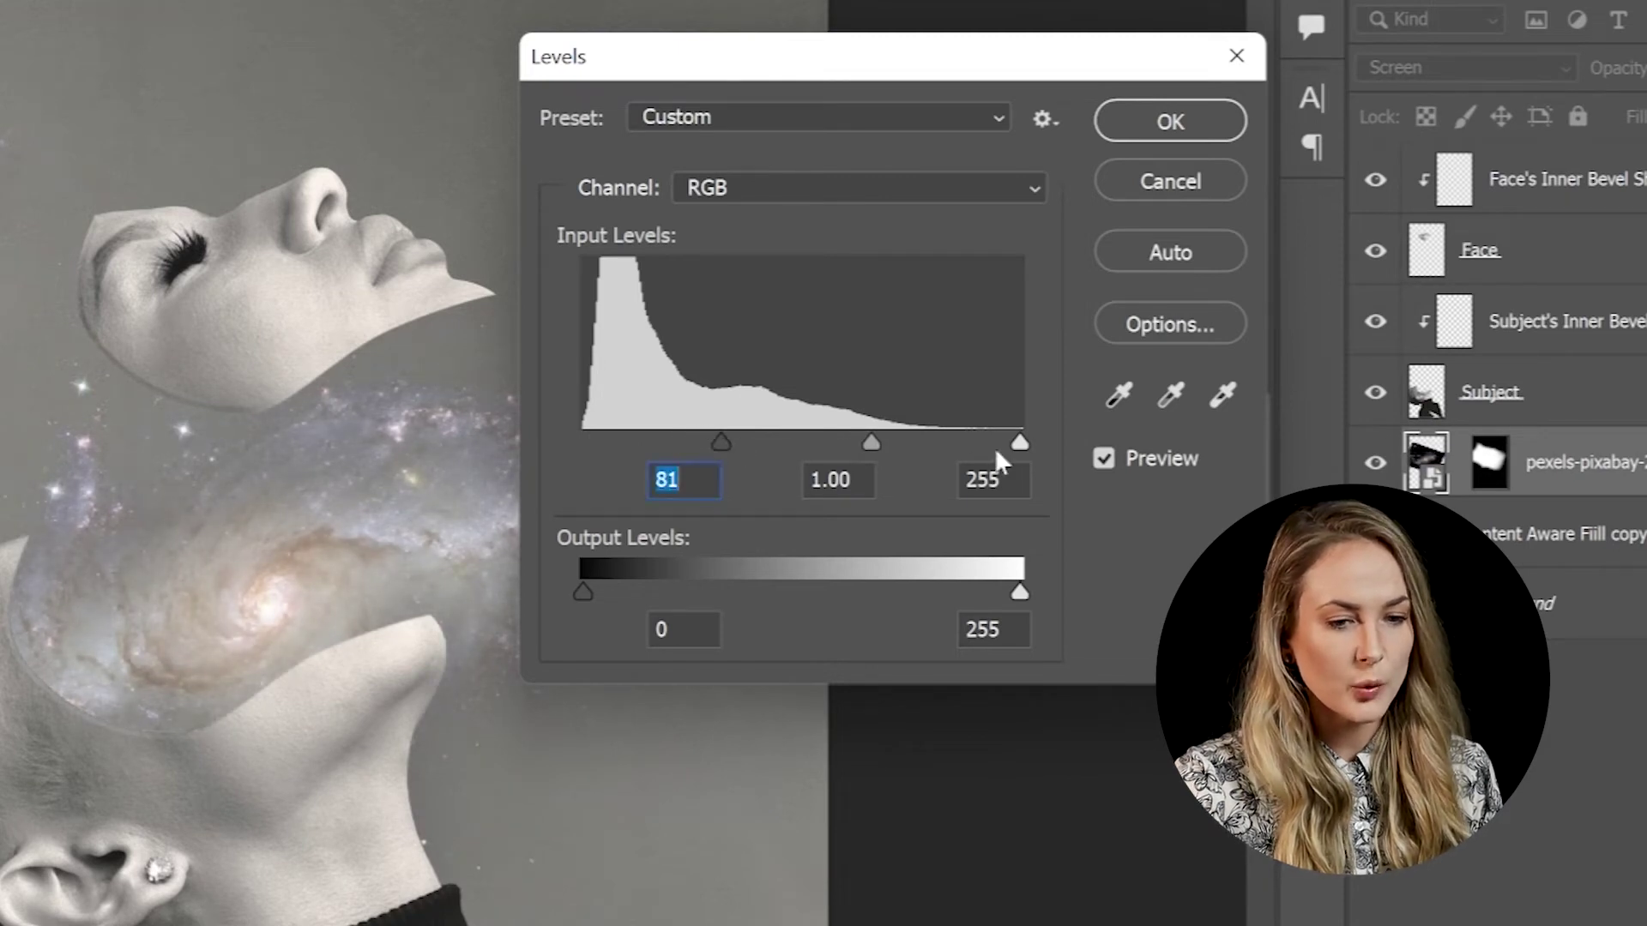
drag(1019, 444, 949, 449)
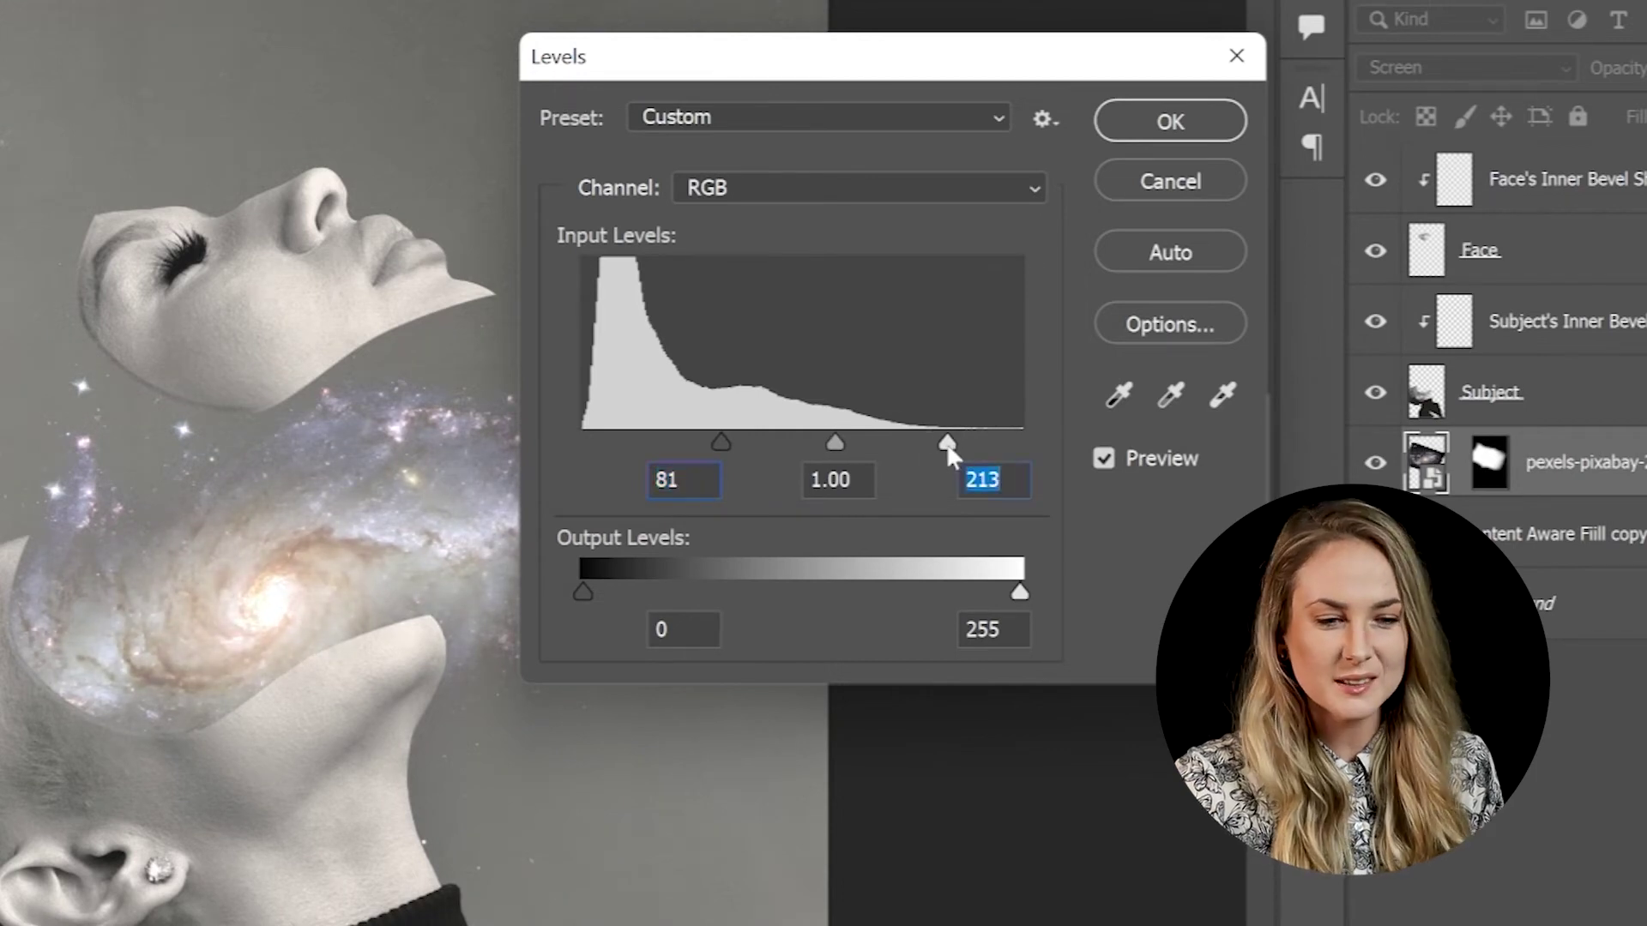
drag(725, 441, 743, 446)
click(743, 444)
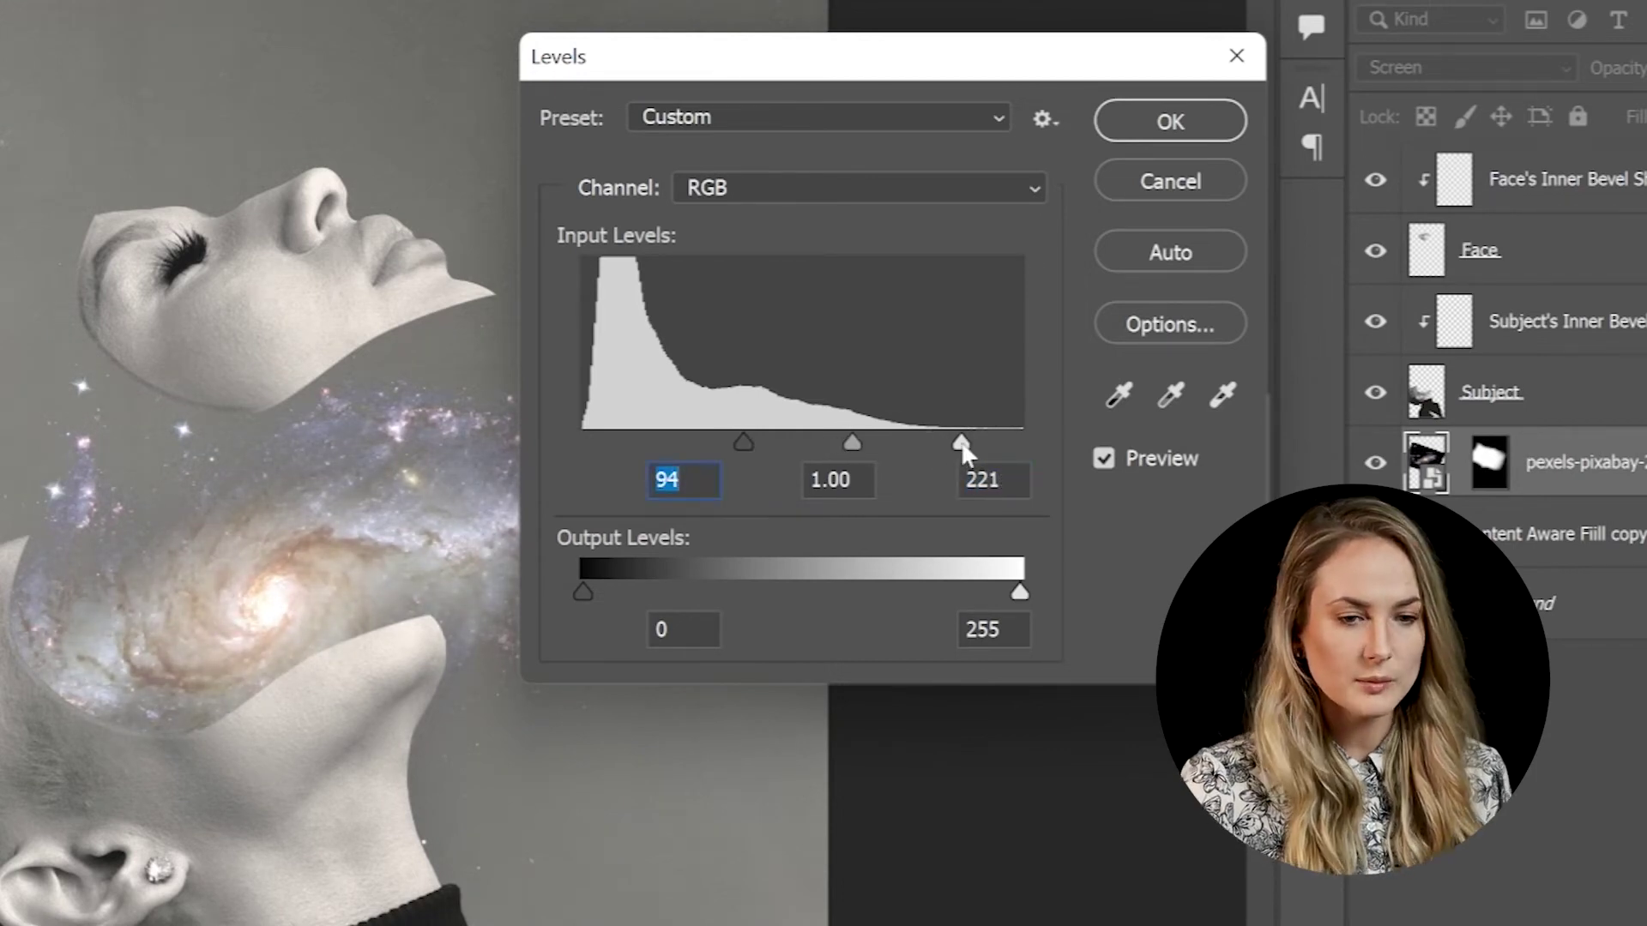
click(960, 444)
click(1170, 123)
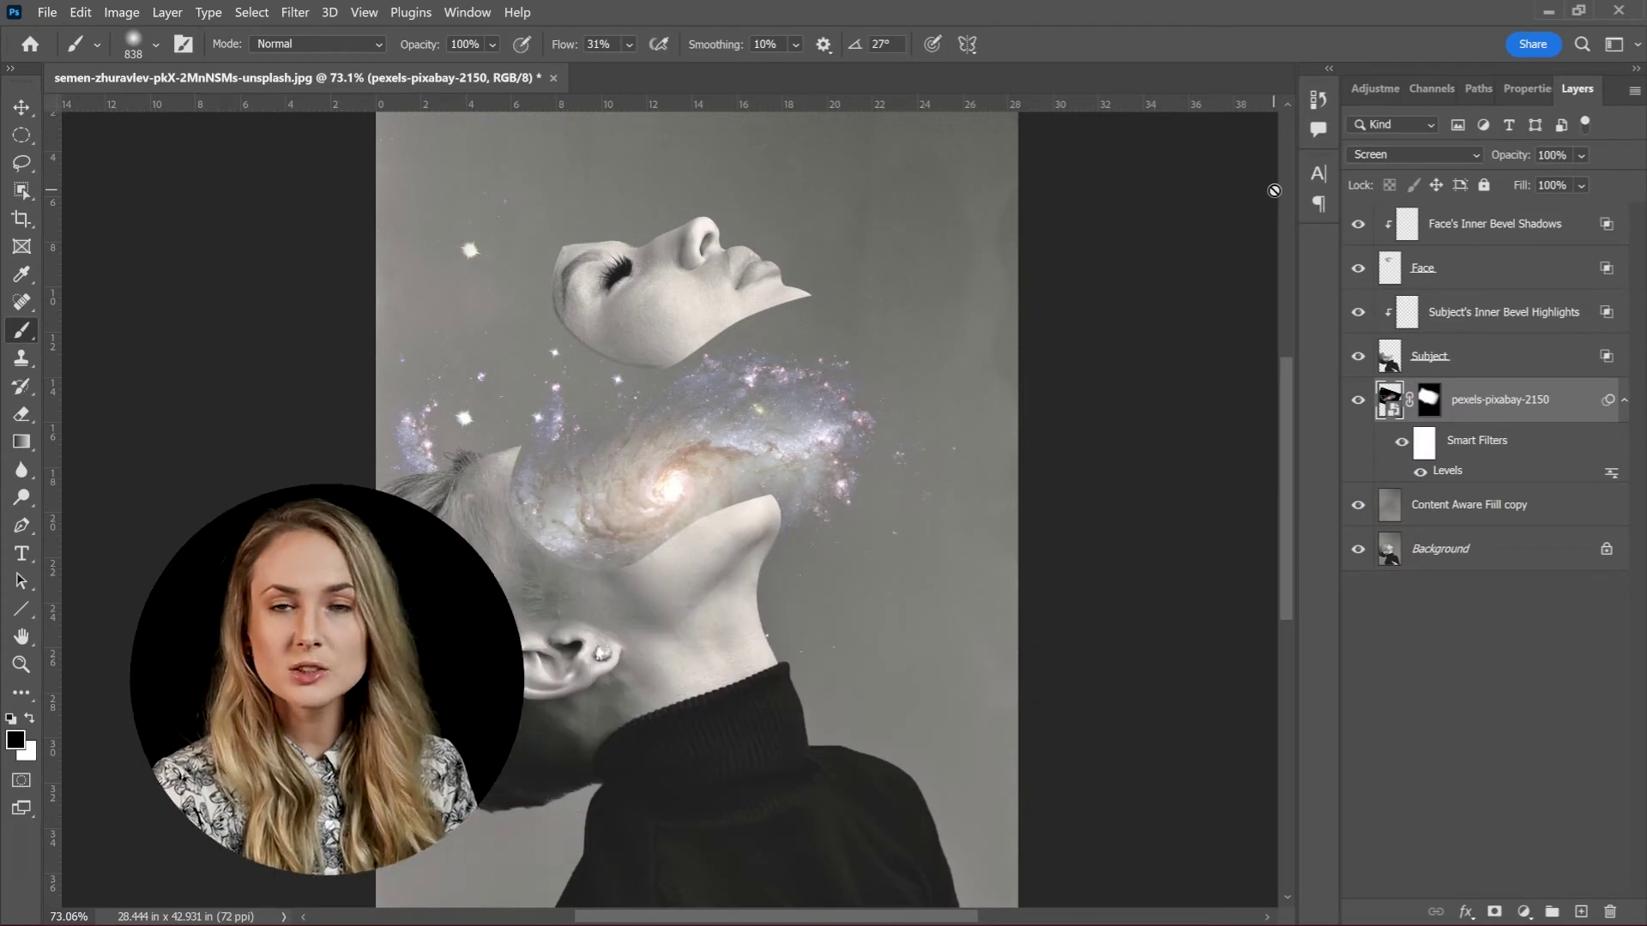
Raise the galaxy's saturation to +27 with Hue/Saturation.
key(ctrl+u)
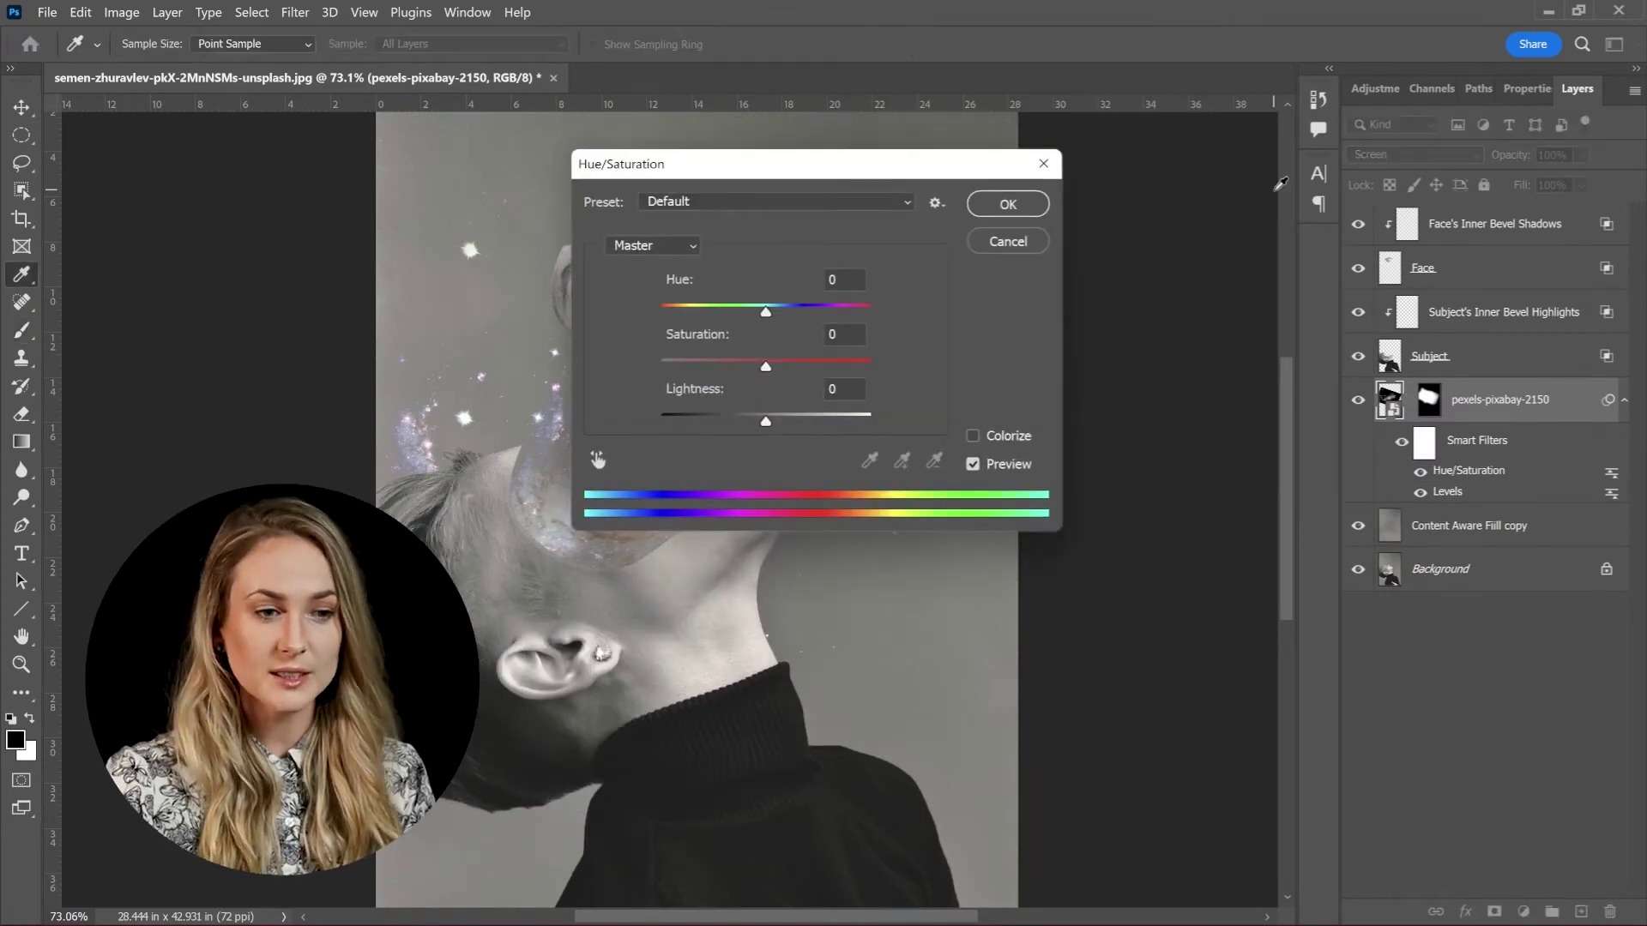
drag(816, 176, 1083, 188)
drag(1034, 372, 1063, 375)
click(1127, 337)
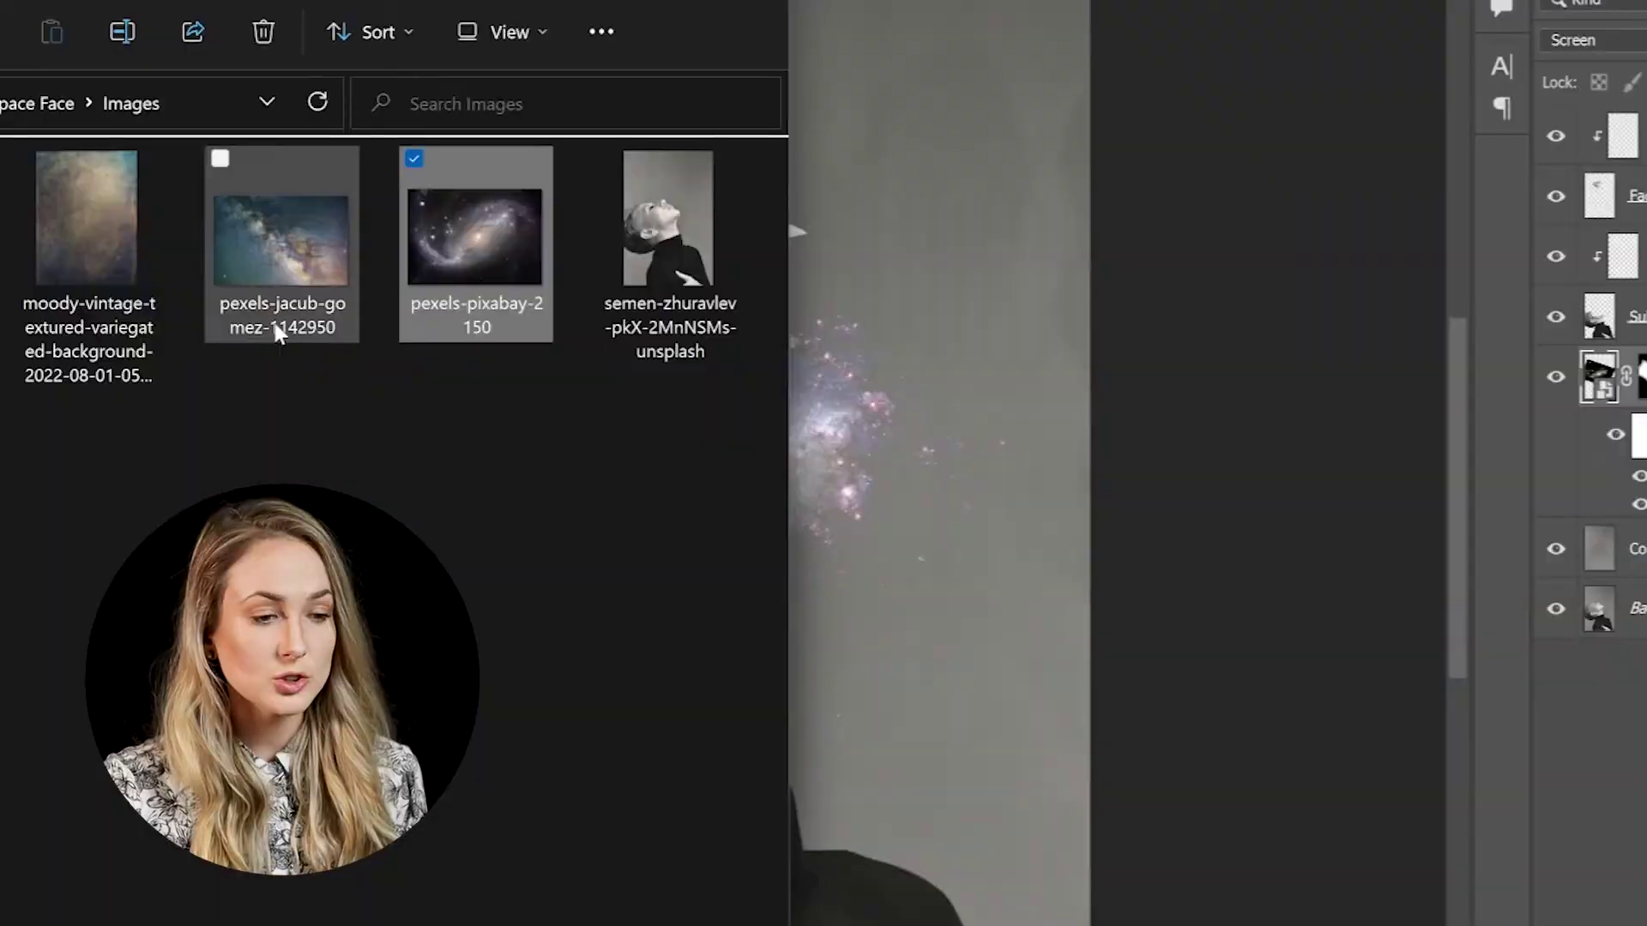
Place the Milky Way image, rotate it about 45°, and blend it in Screen mode.
drag(275, 320, 1027, 311)
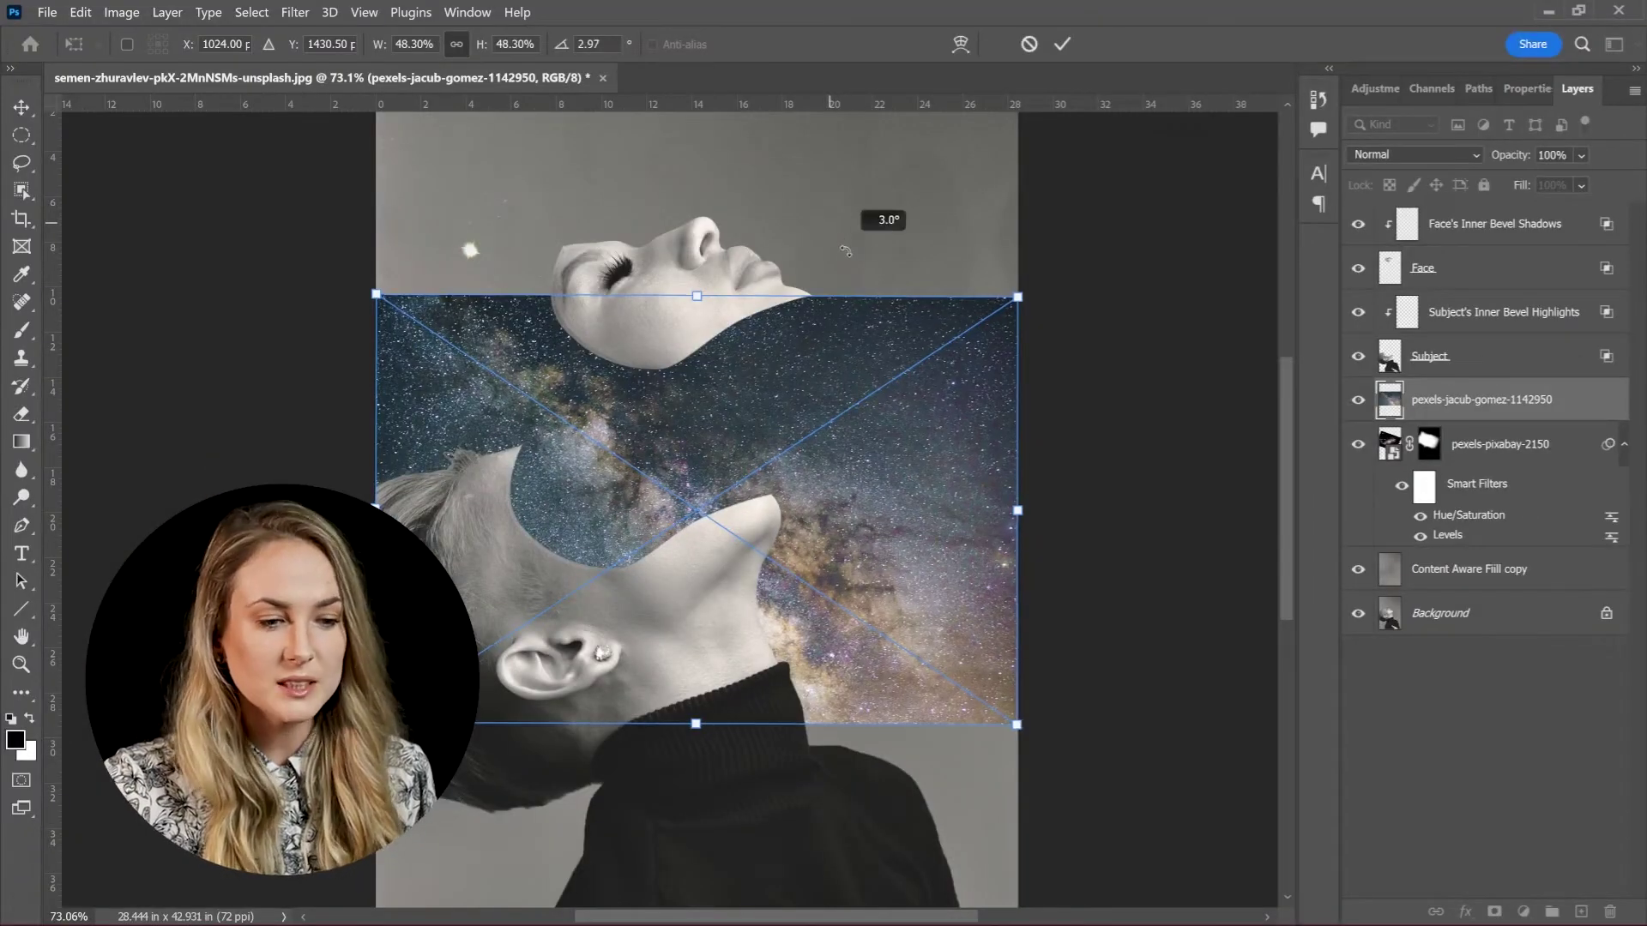
drag(837, 172, 906, 550)
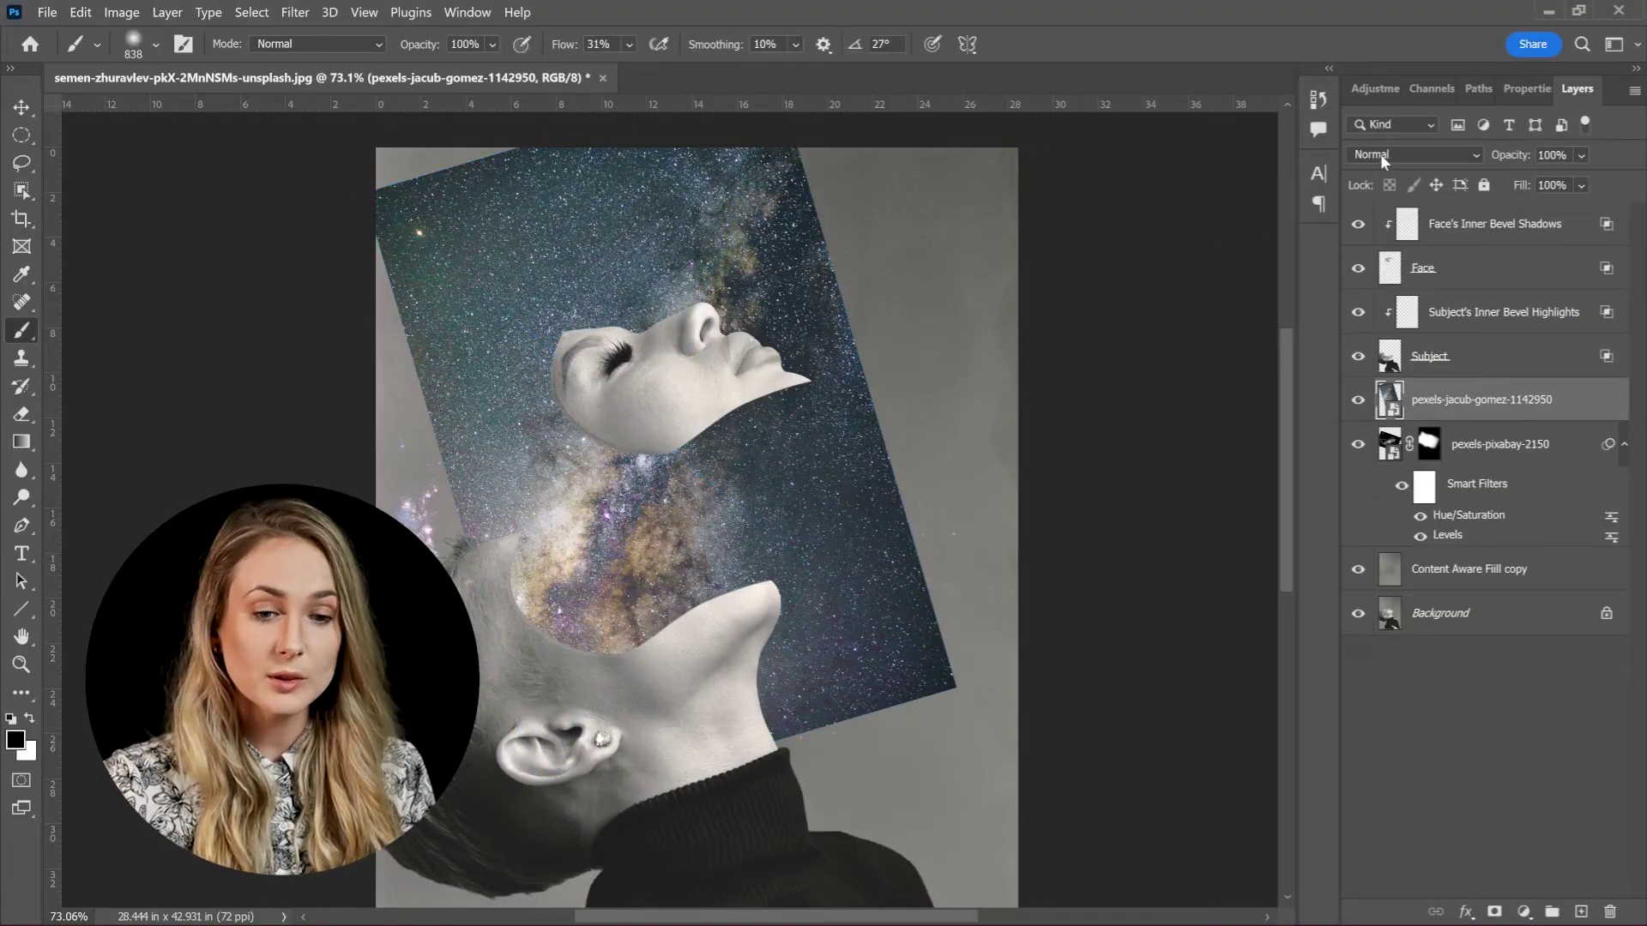
click(1380, 154)
click(1385, 335)
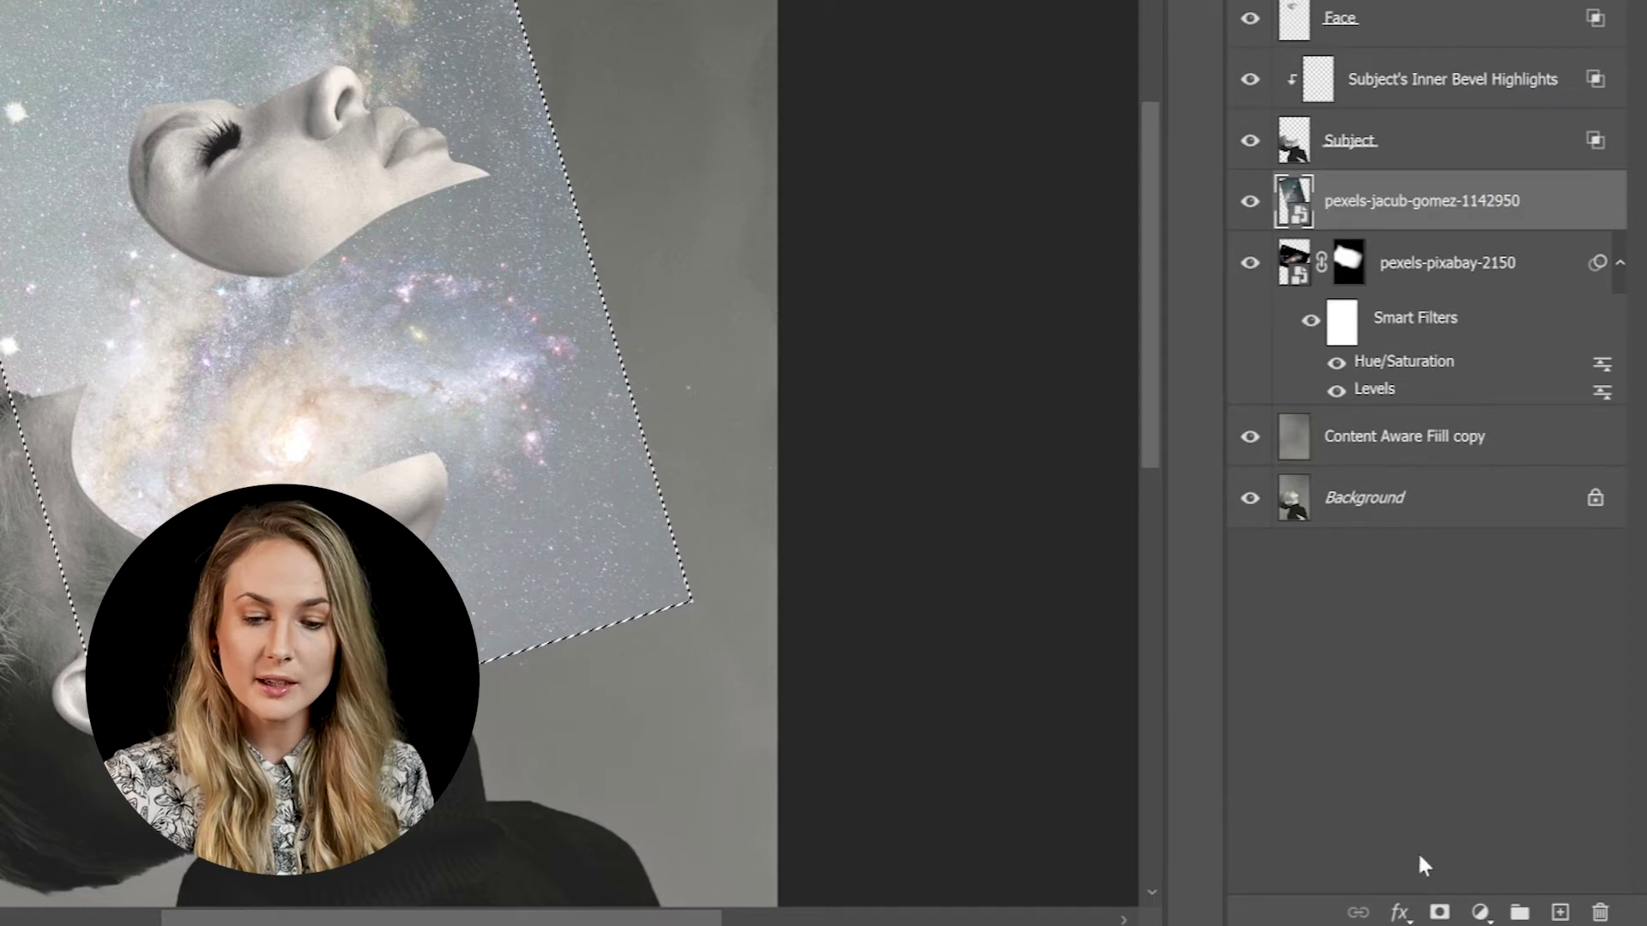
Add a layer mask from the selection and brush away the Milky Way's hard edges.
click(1440, 909)
drag(609, 257, 558, 371)
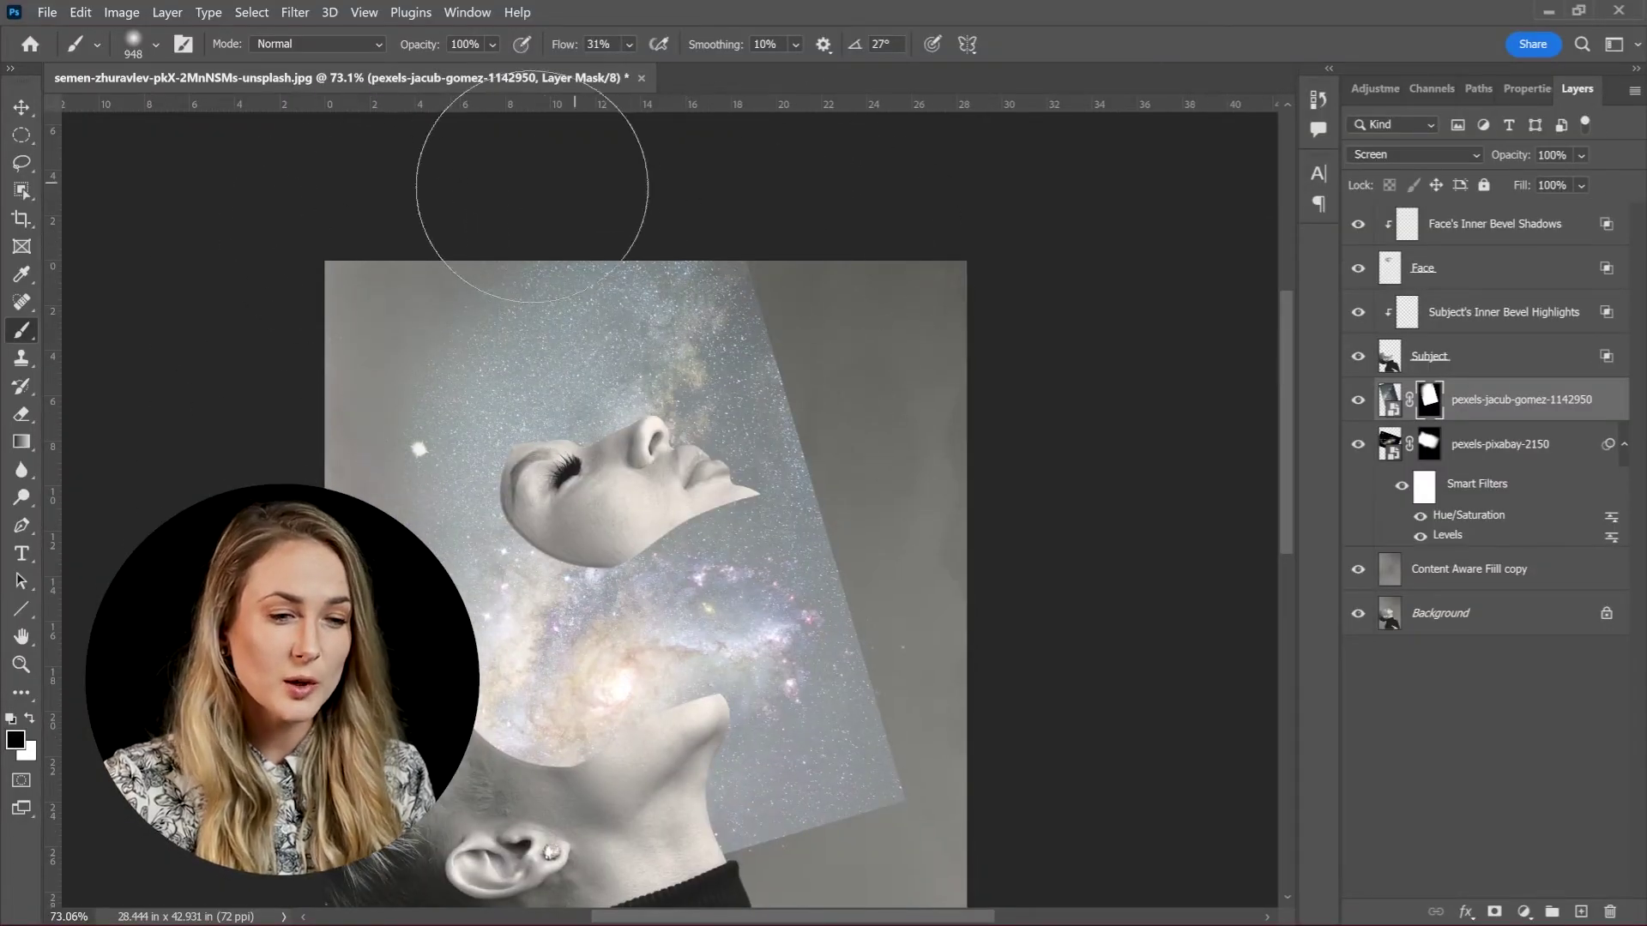
drag(631, 629, 660, 549)
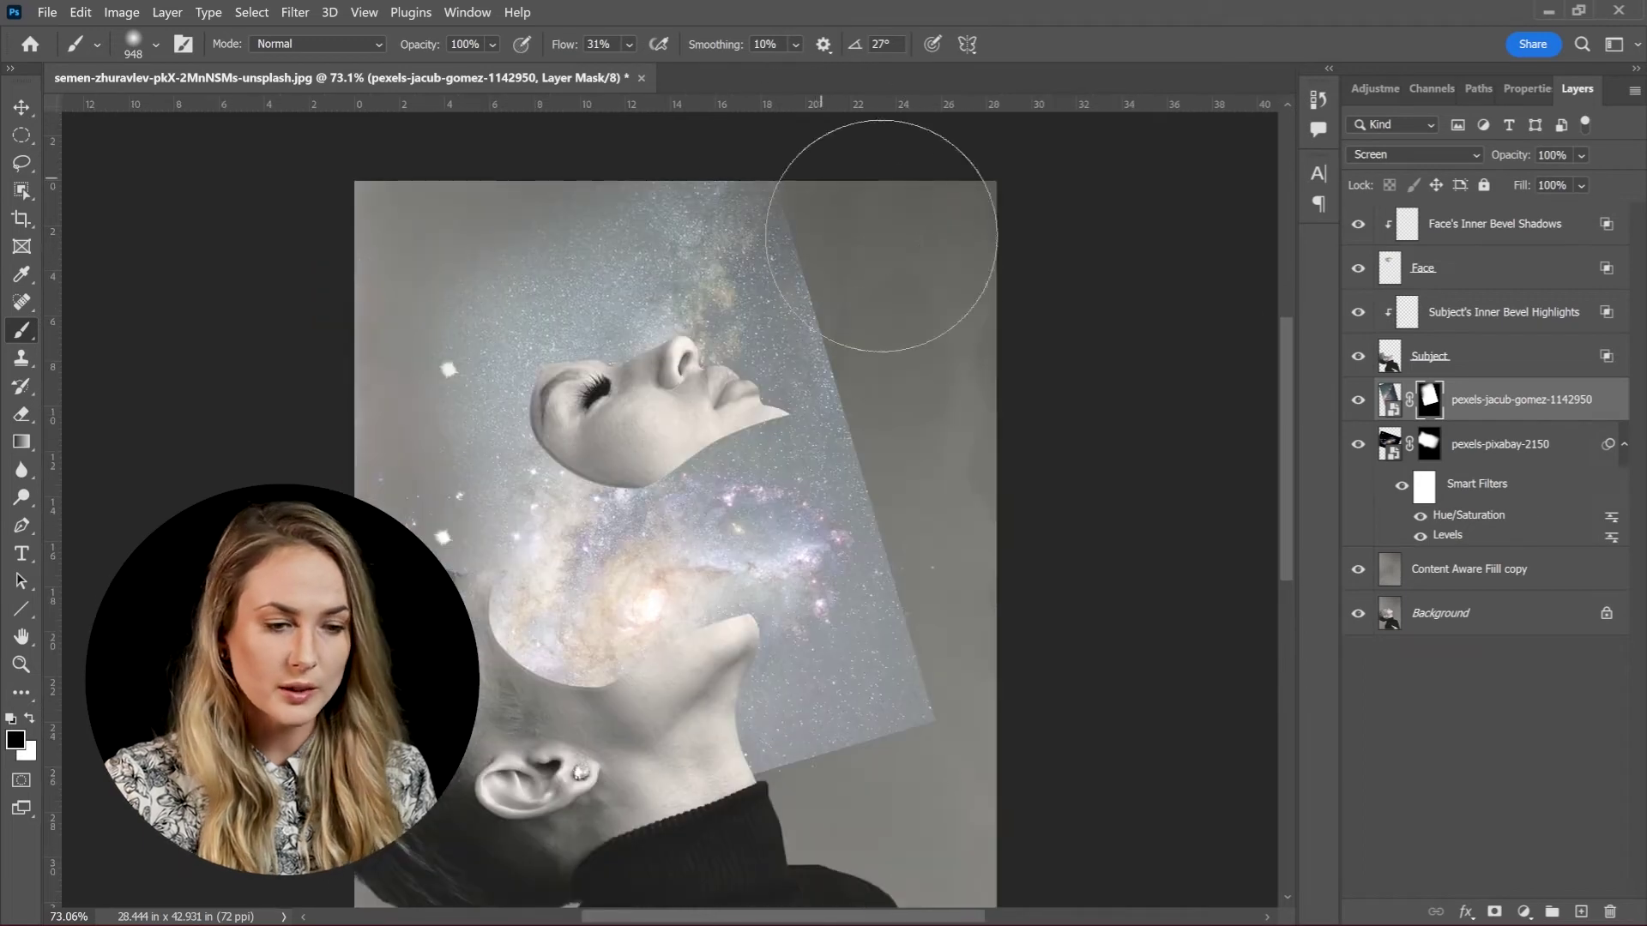
mouse_move(881, 236)
mouse_down()
mouse_move(939, 433)
mouse_move(956, 633)
mouse_move(984, 598)
mouse_up()
scroll(720, 425, down, 2)
key(bracketright)
key(bracketright)
key(bracketright)
key(bracketright)
key(bracketright)
key(bracketright)
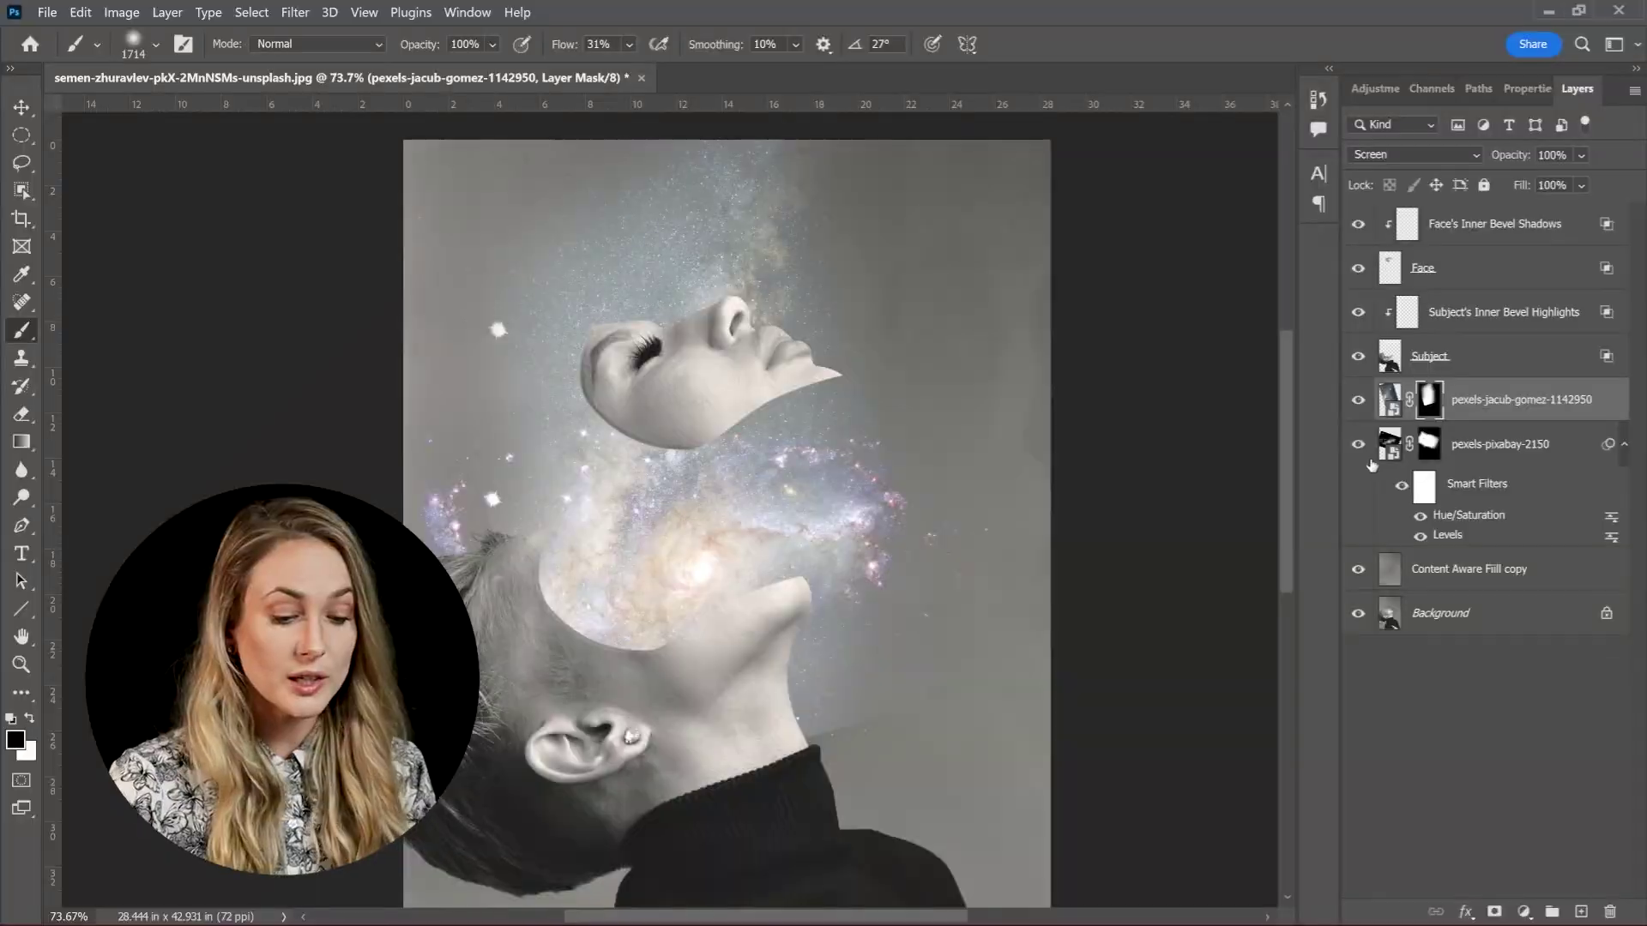
Apply Levels to the Milky Way image with black point 80 and white point 229.
key(ctrl+l)
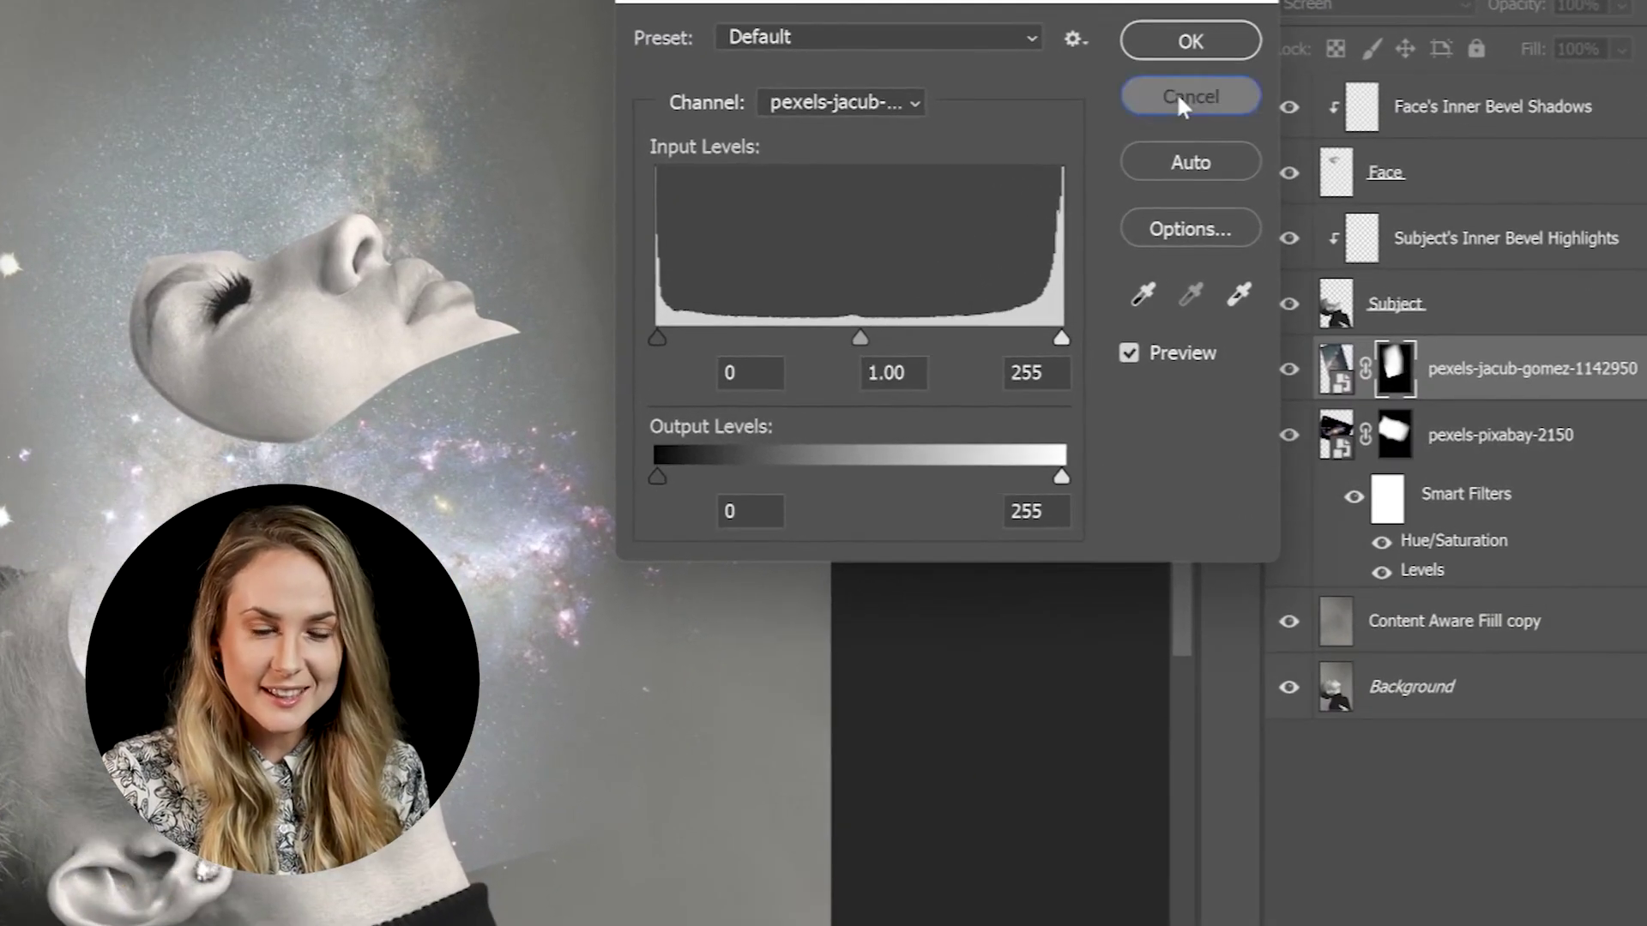
click(1218, 146)
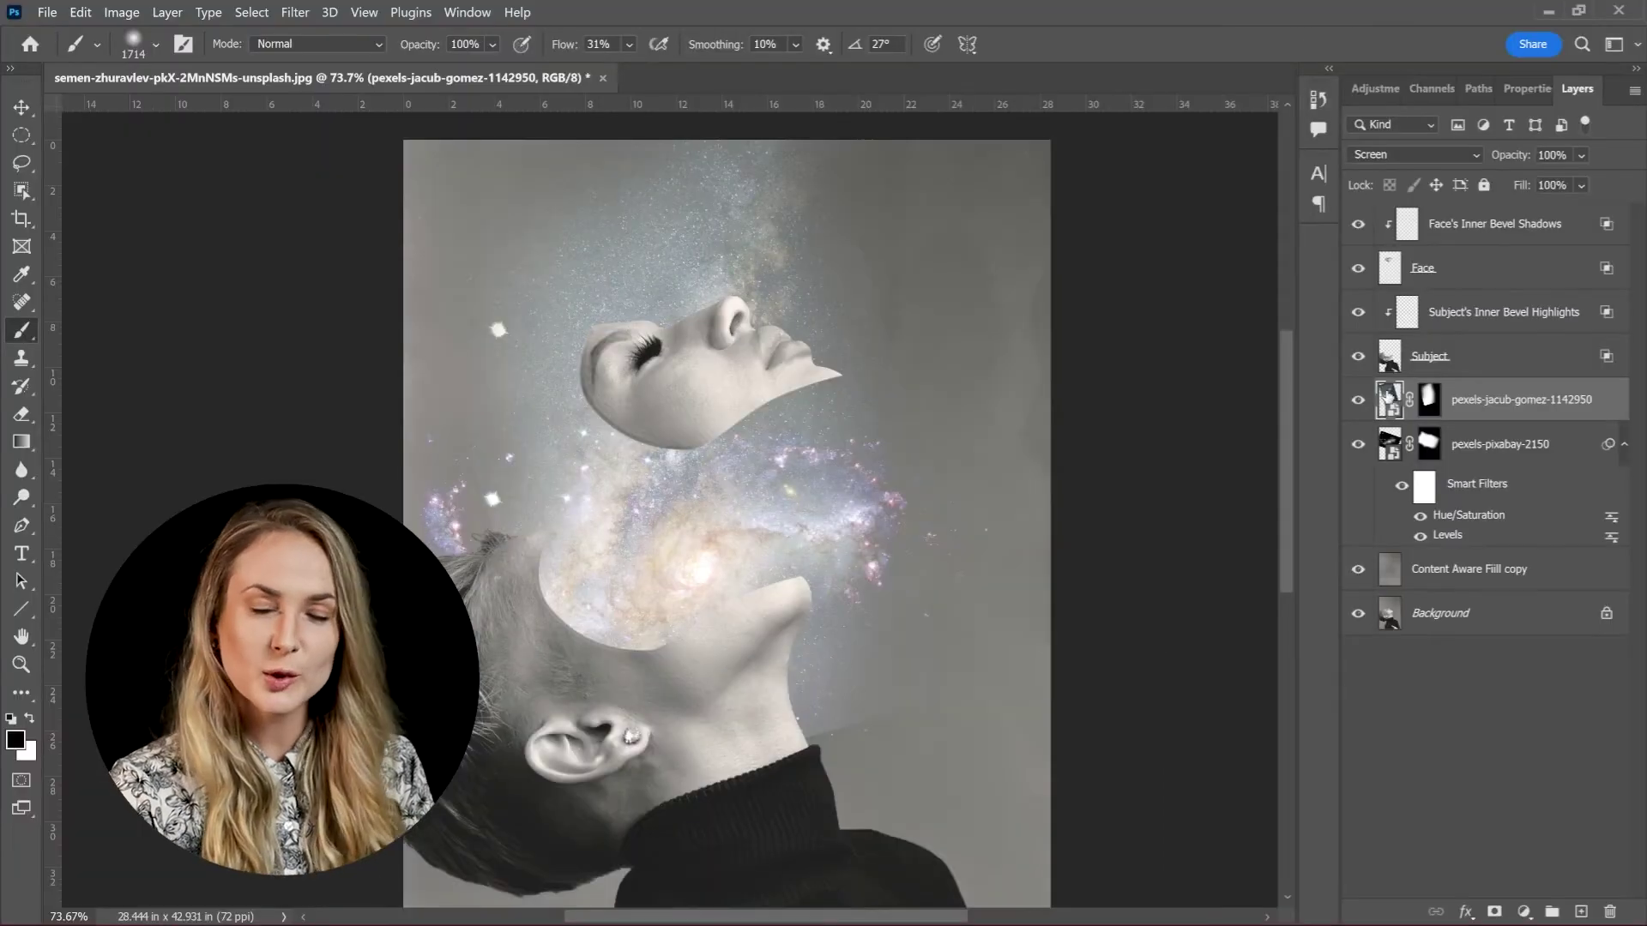
key(ctrl+l)
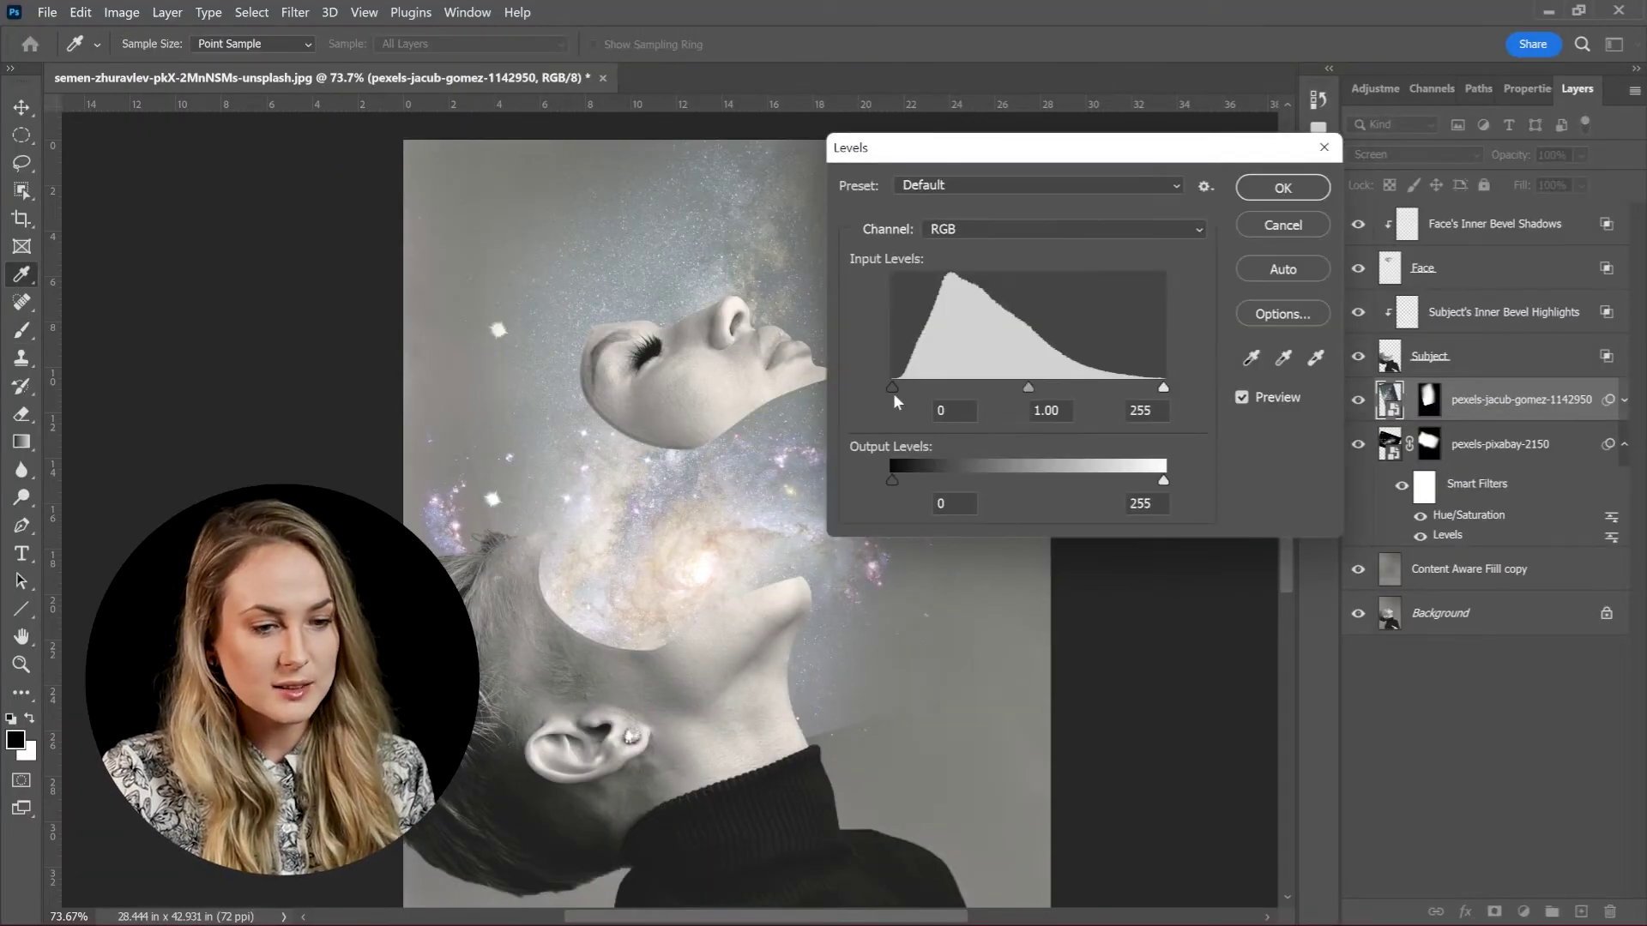
drag(903, 393, 969, 387)
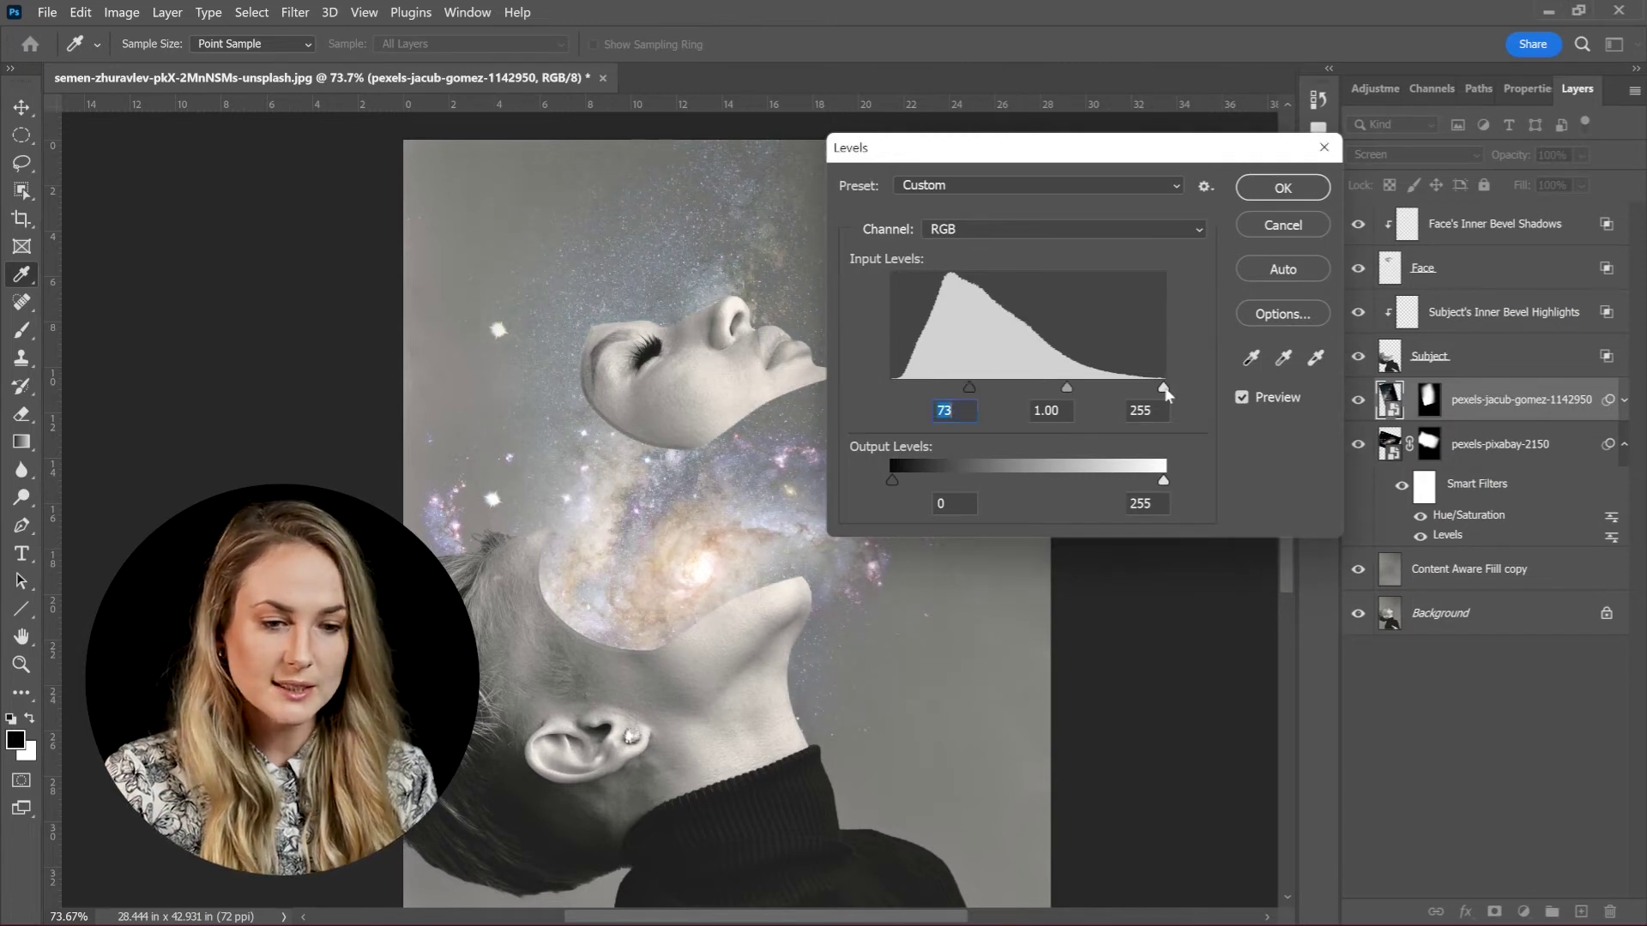
drag(1154, 390, 1136, 387)
drag(969, 388, 977, 388)
drag(968, 152, 1039, 148)
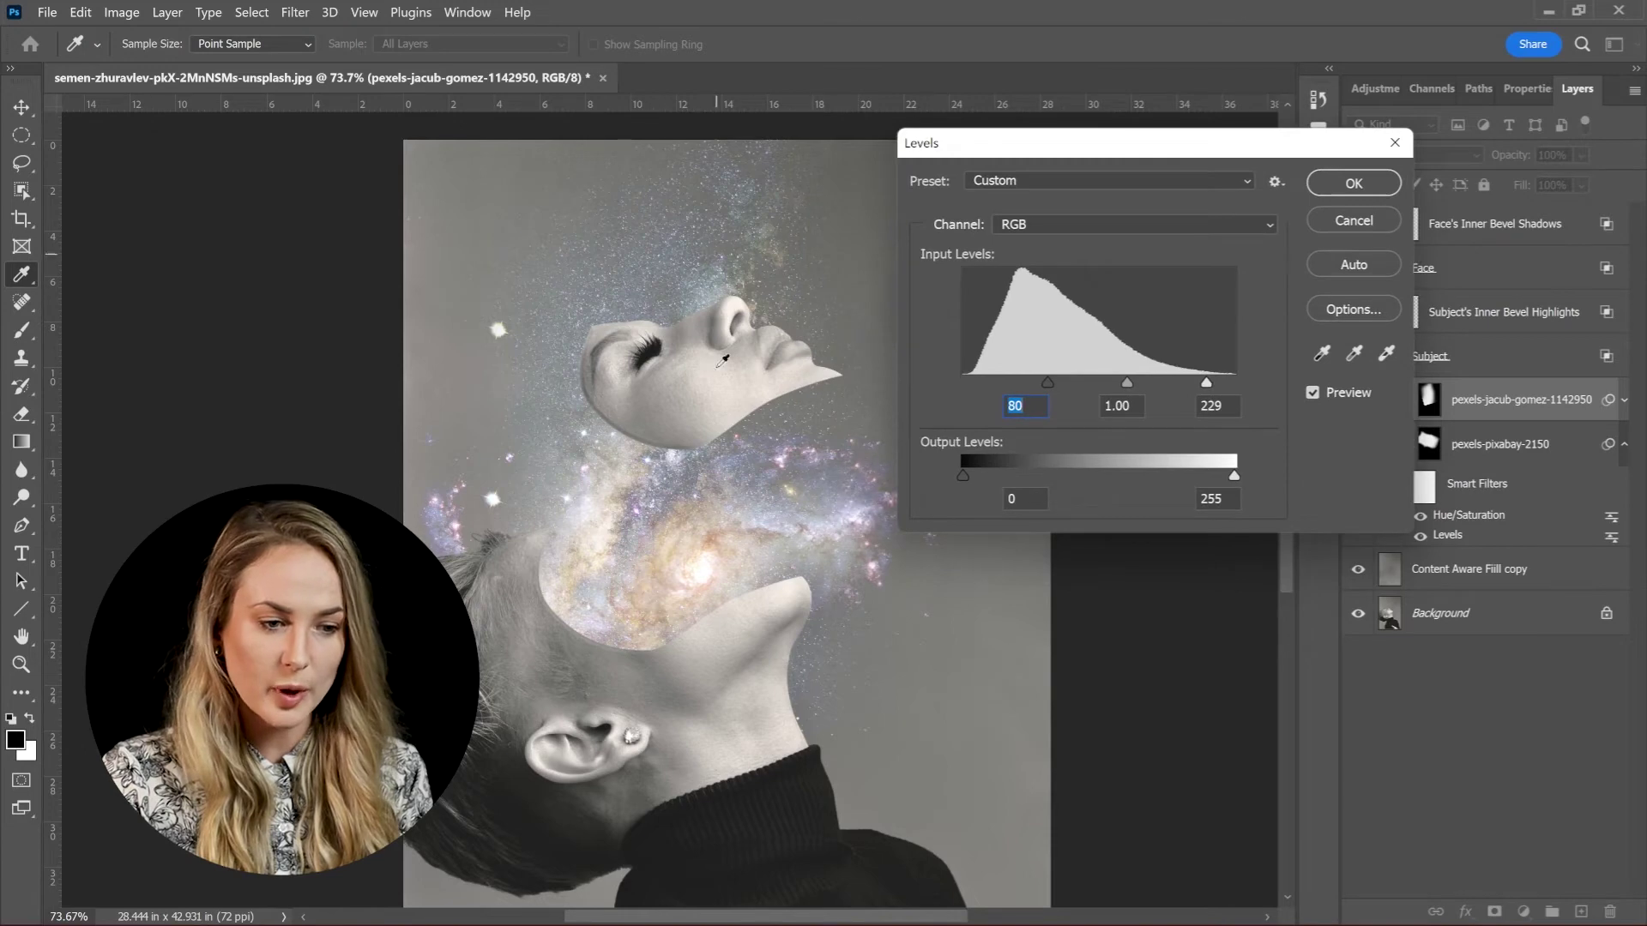
click(1338, 191)
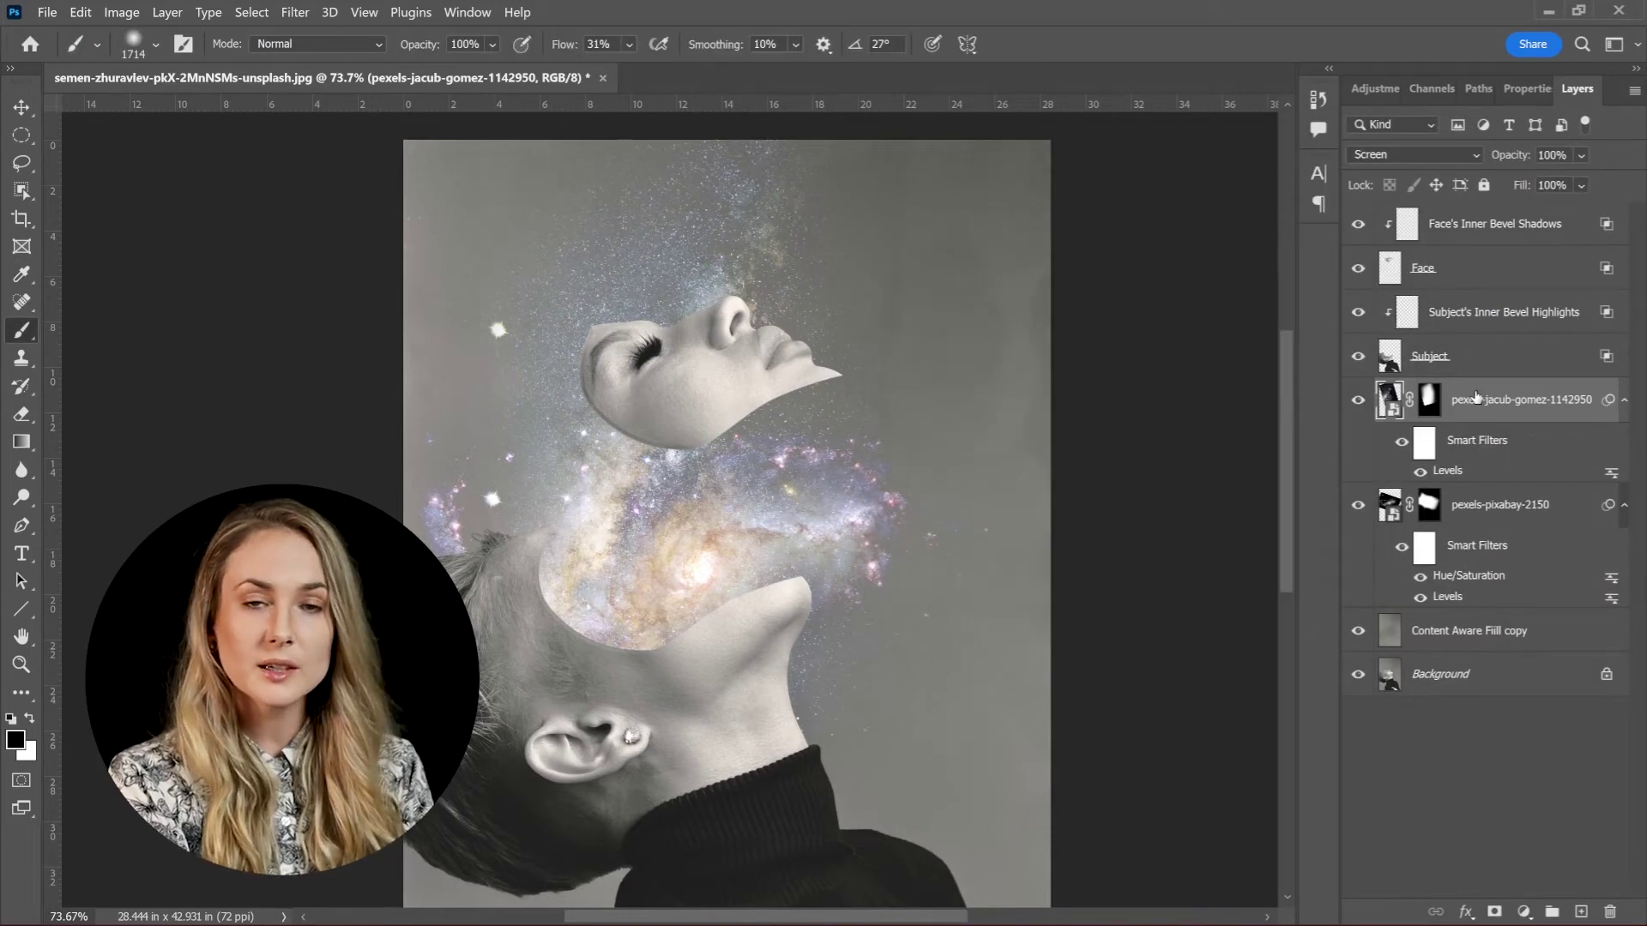
Boost the Milky Way's saturation to 25 with Hue/Saturation.
key(ctrl+u)
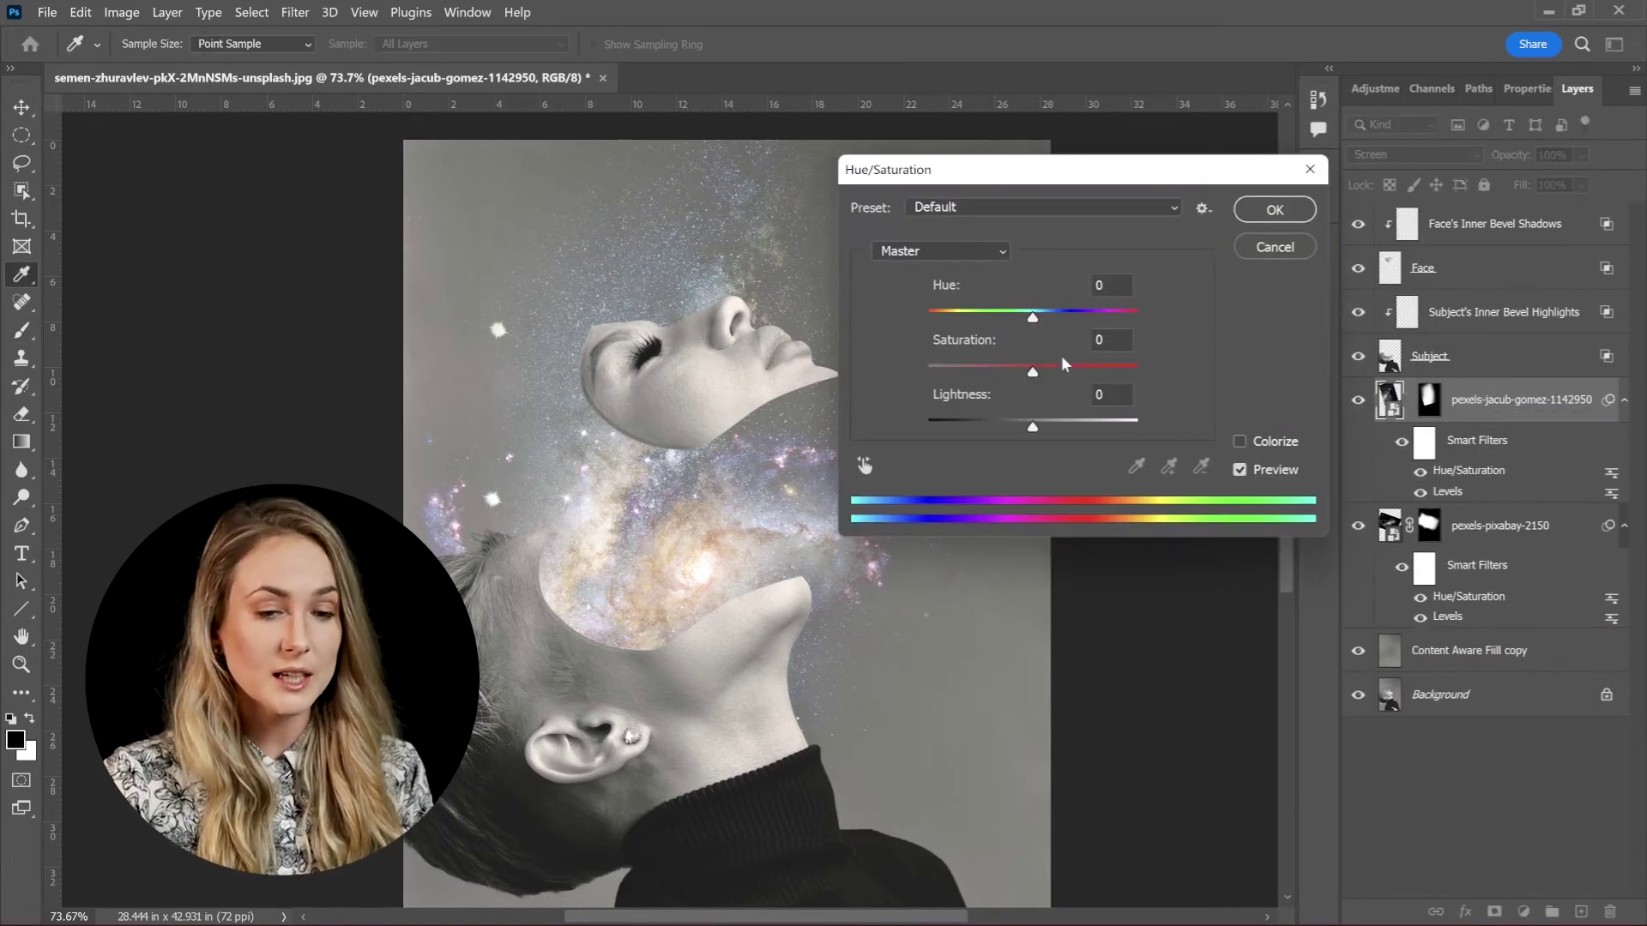
text(25)
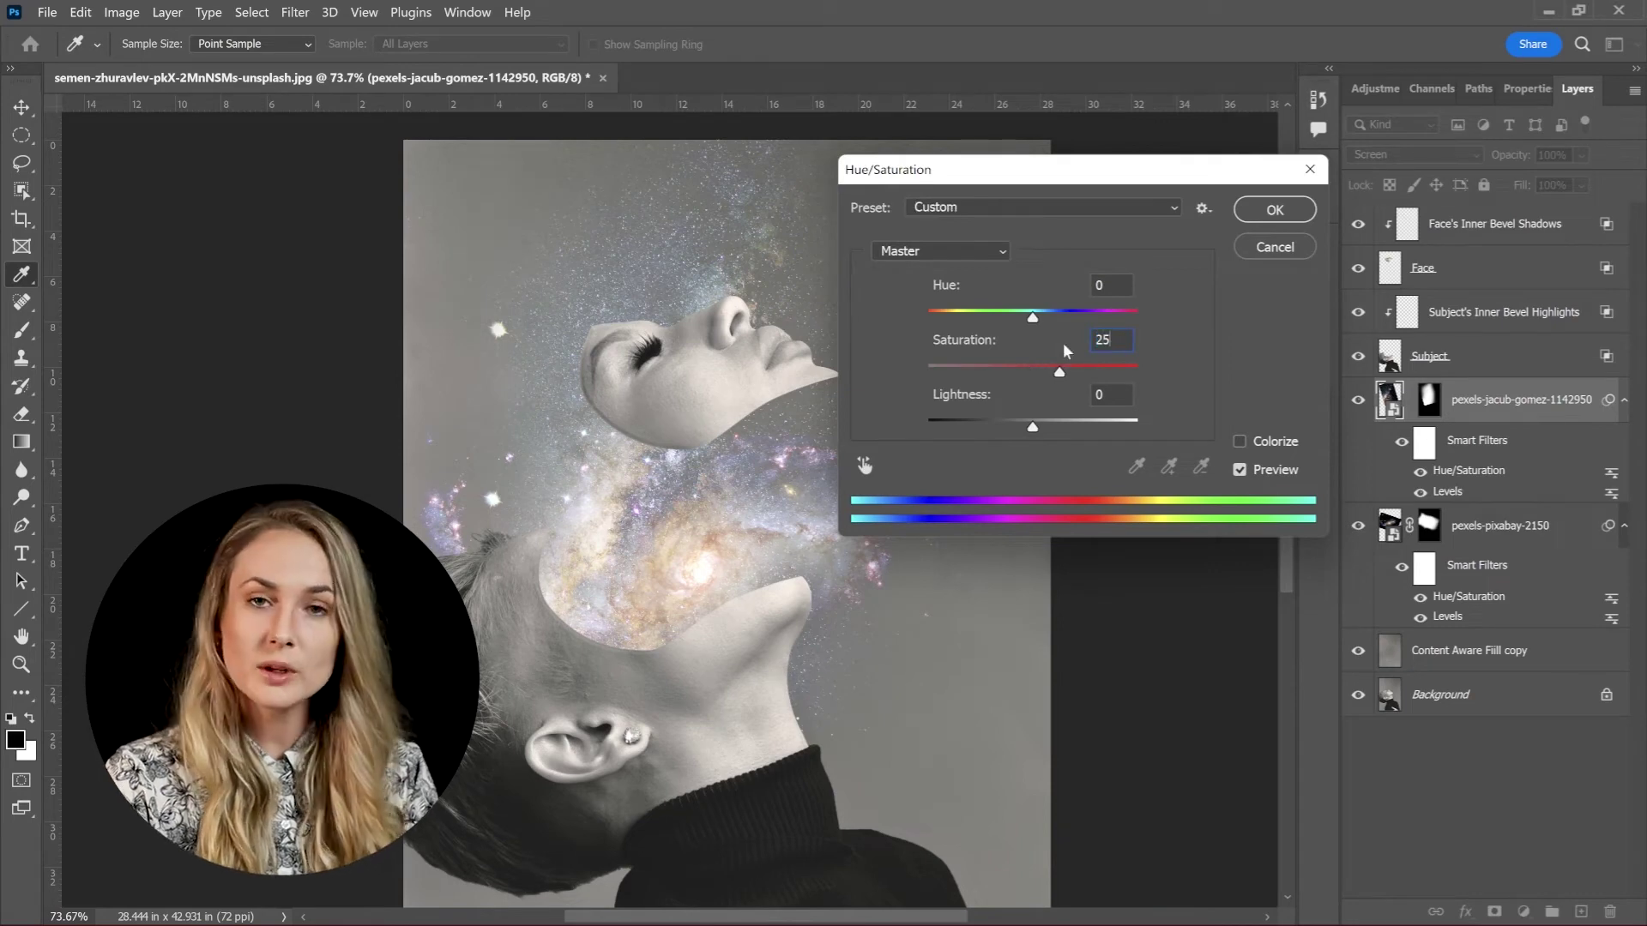
key(Return)
scroll(924, 472, down, 3)
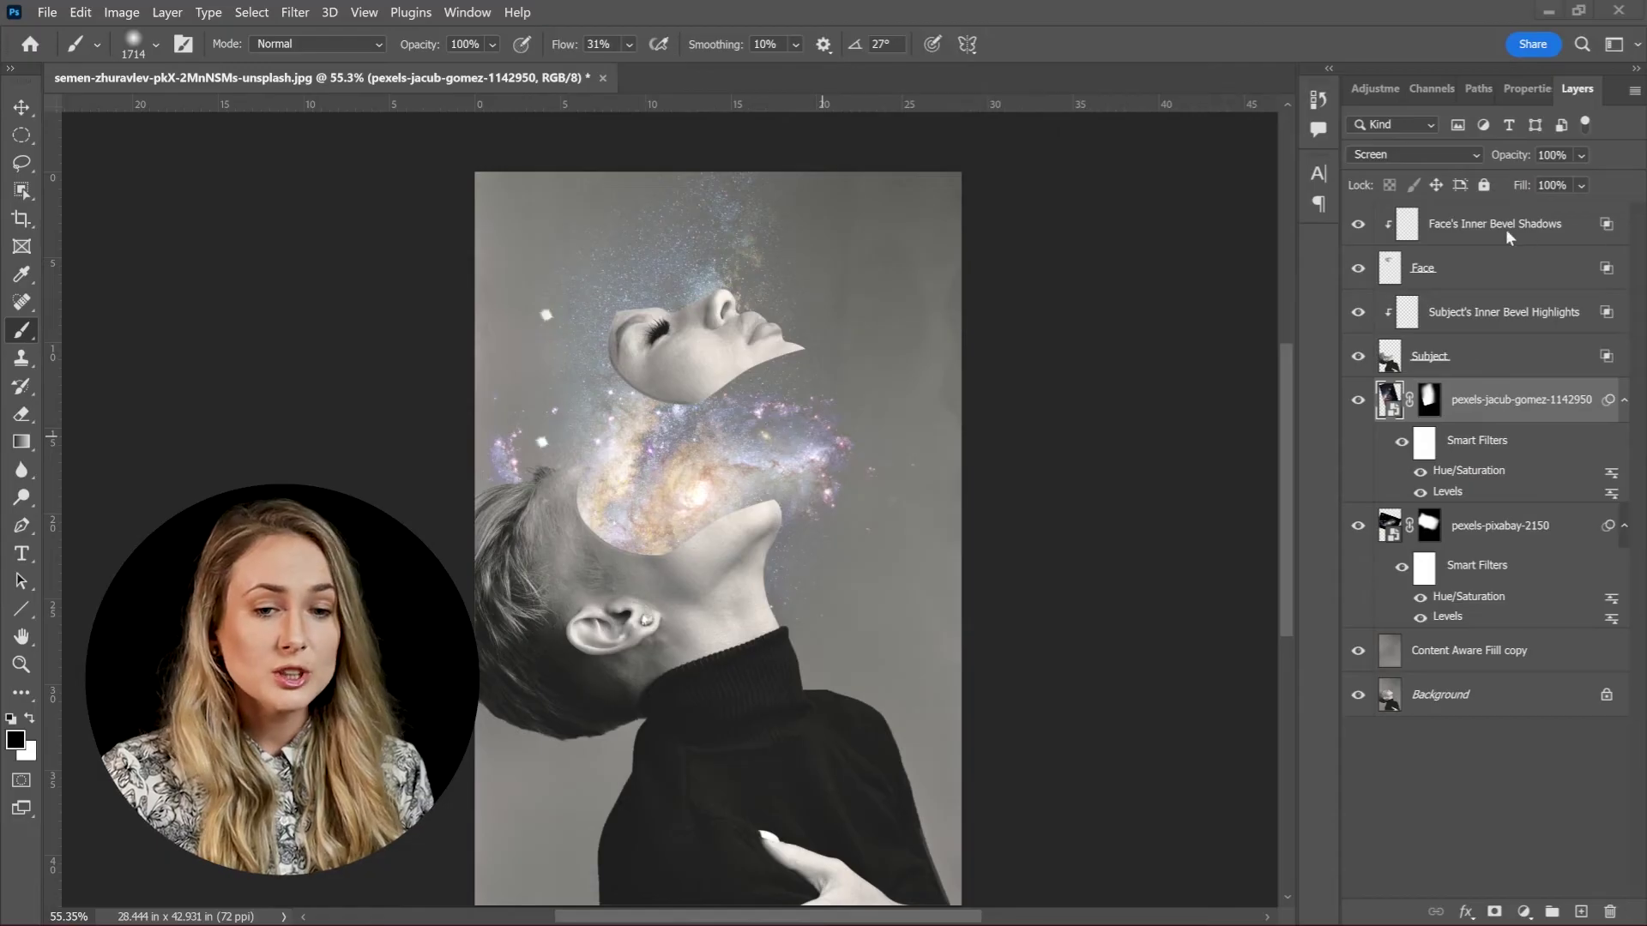
Add a Curves adjustment layer on top, pulling the curve down slightly (66 → 55).
click(1506, 236)
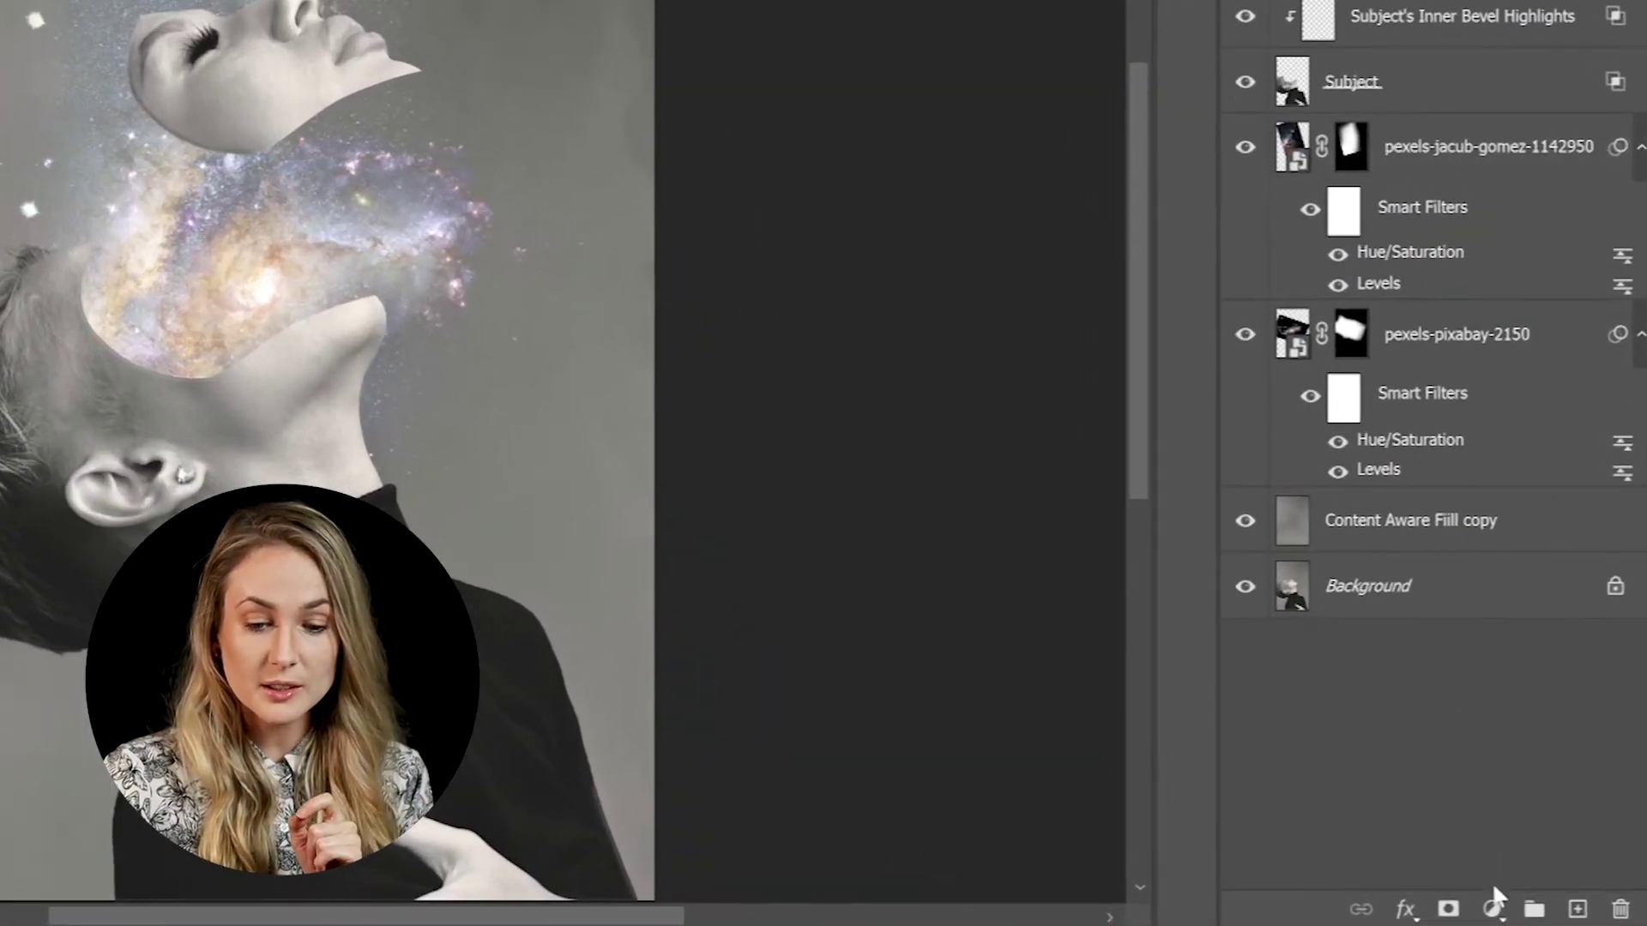
click(1524, 912)
click(1435, 494)
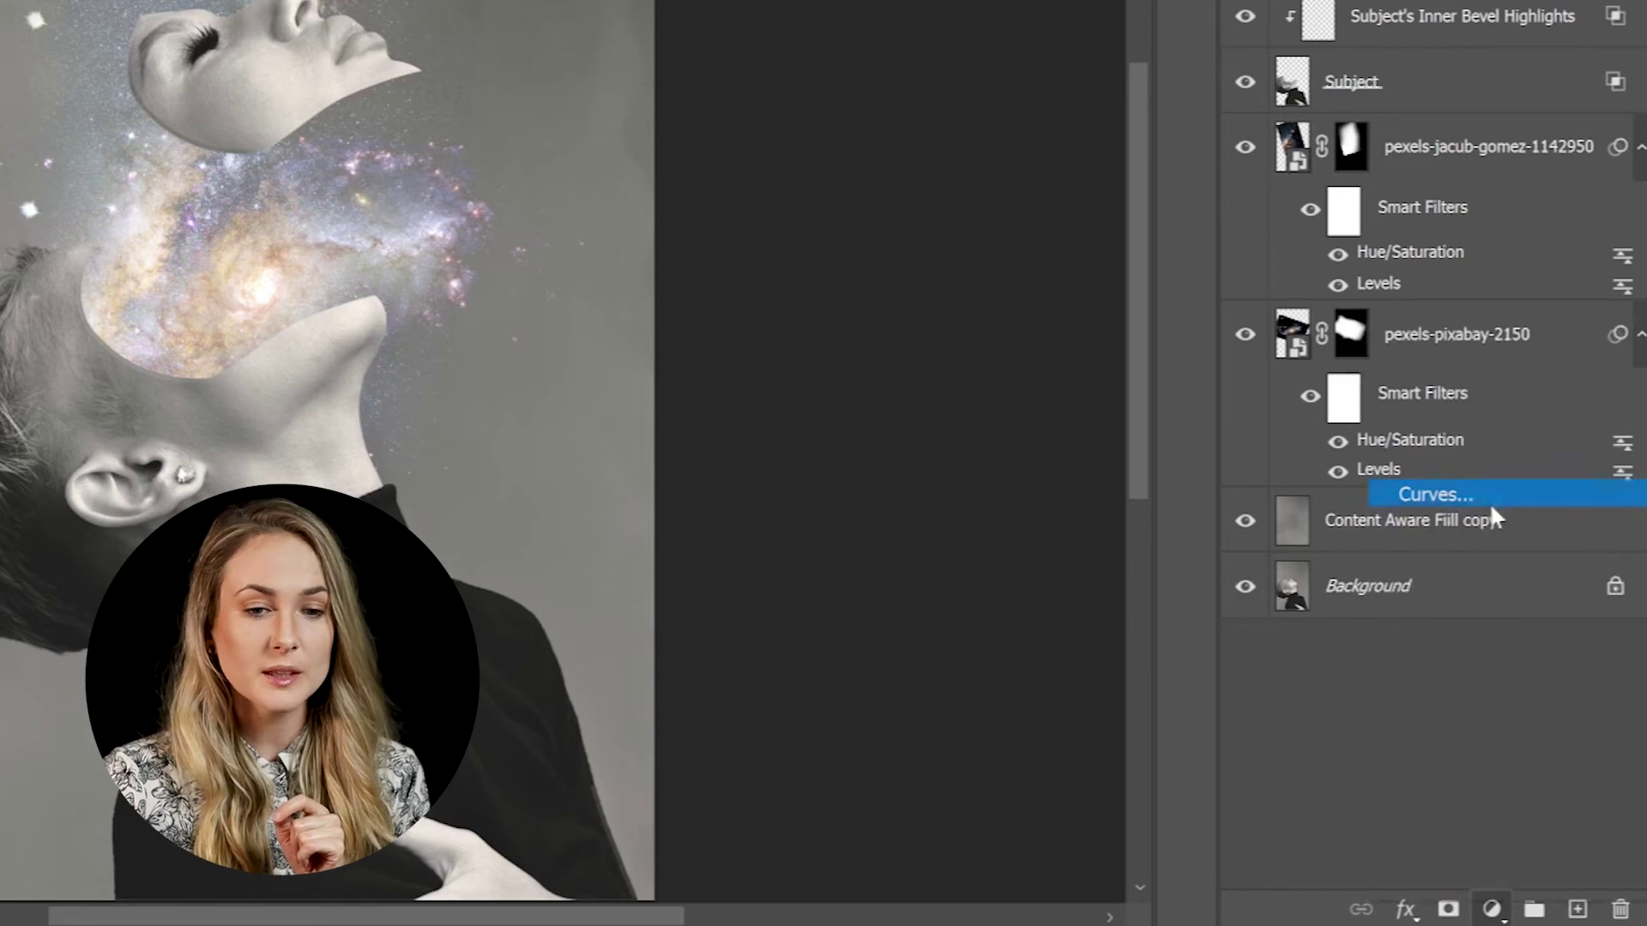
drag(1383, 339, 1393, 350)
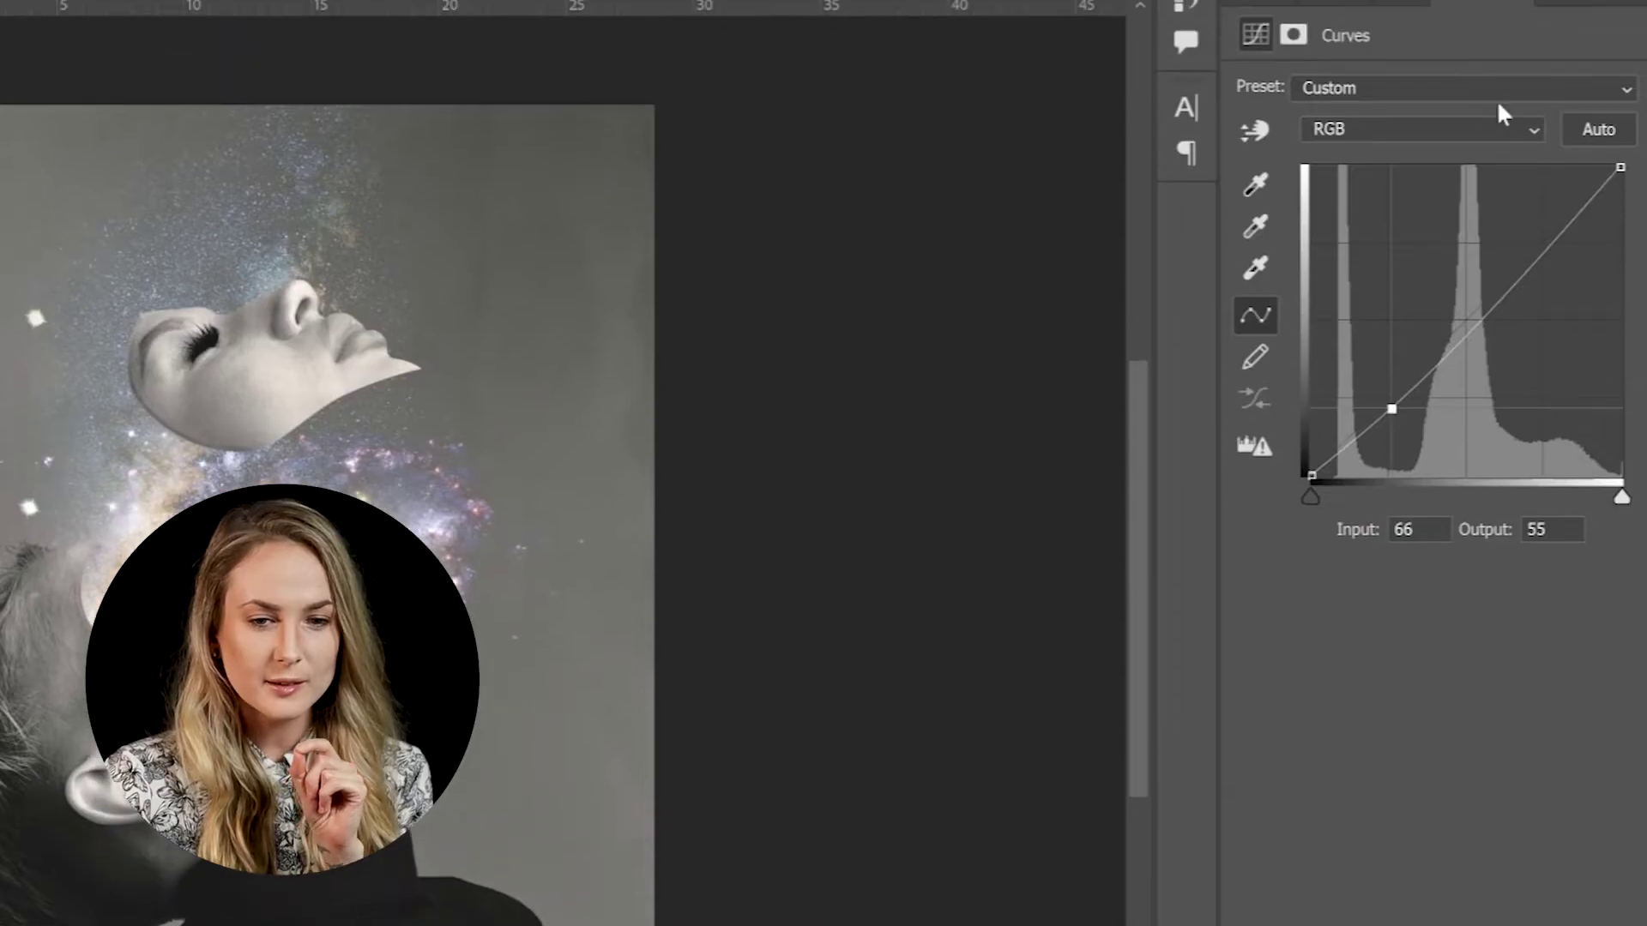
click(1578, 28)
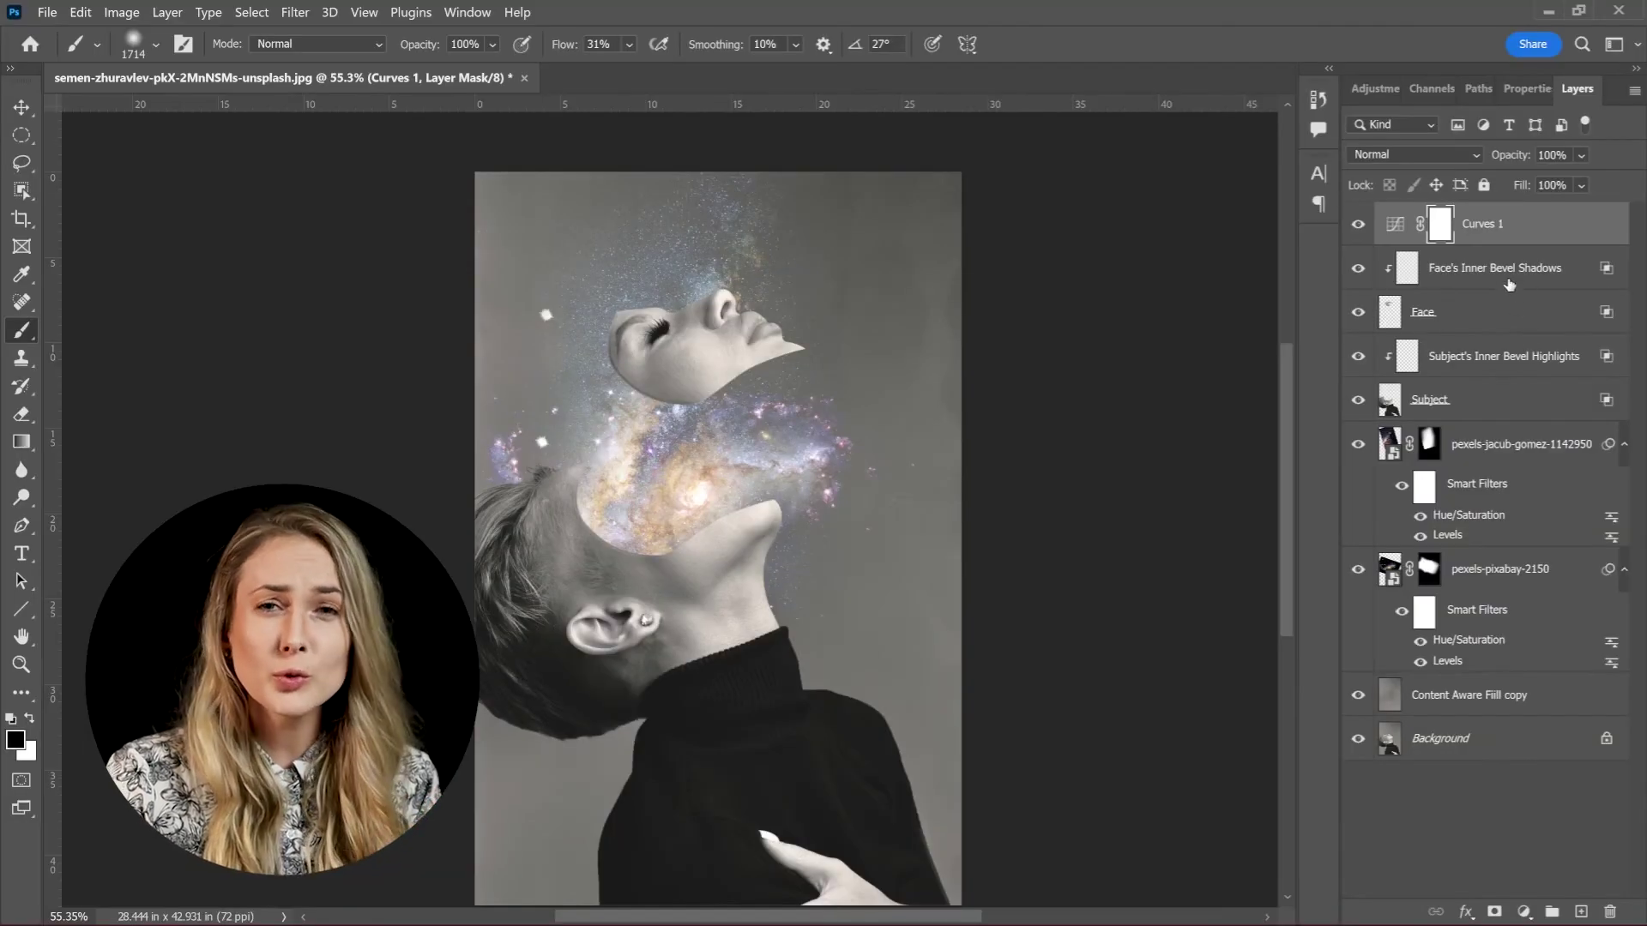
Add a Vibrance adjustment layer set to +100 above everything.
click(1524, 912)
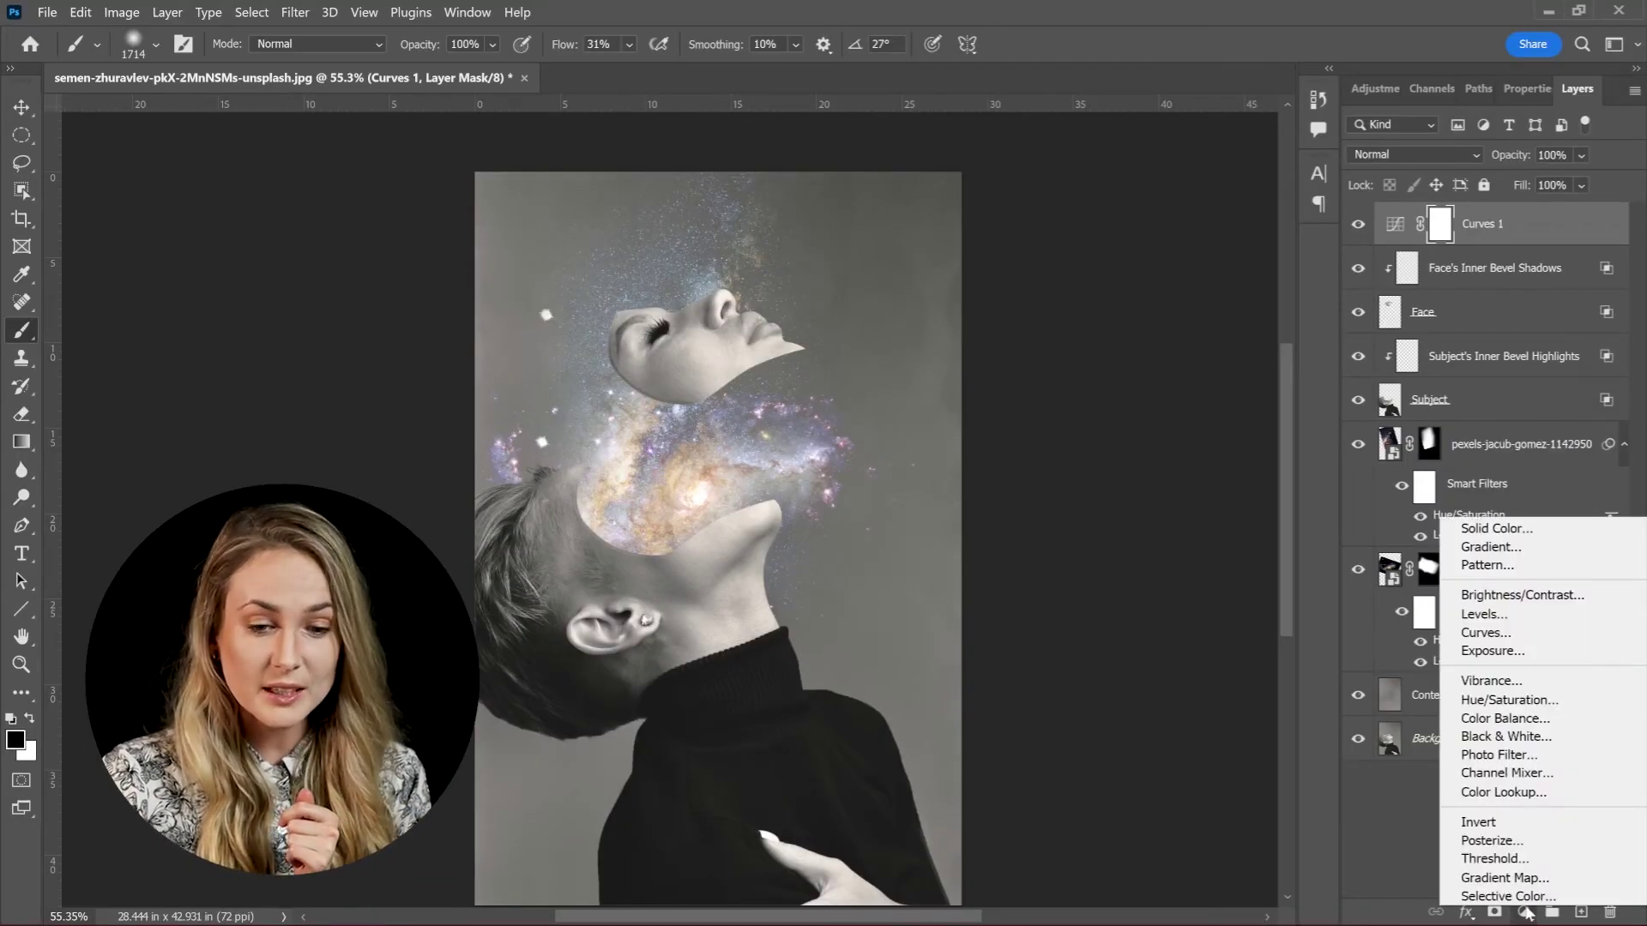
click(1492, 680)
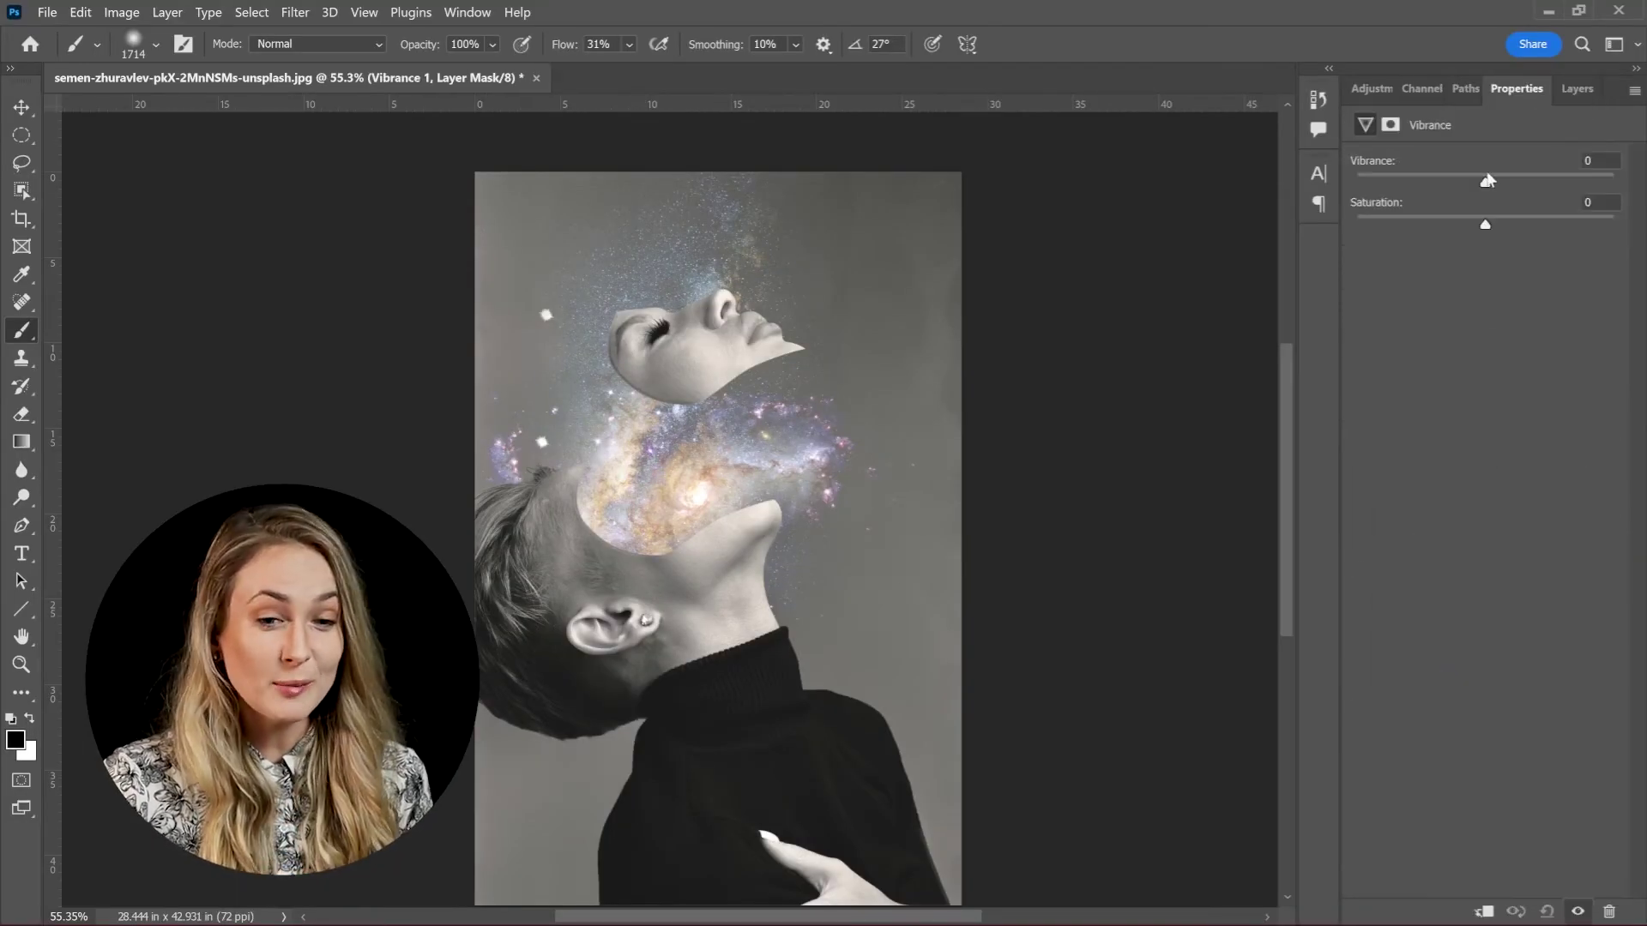
drag(1588, 191, 1614, 182)
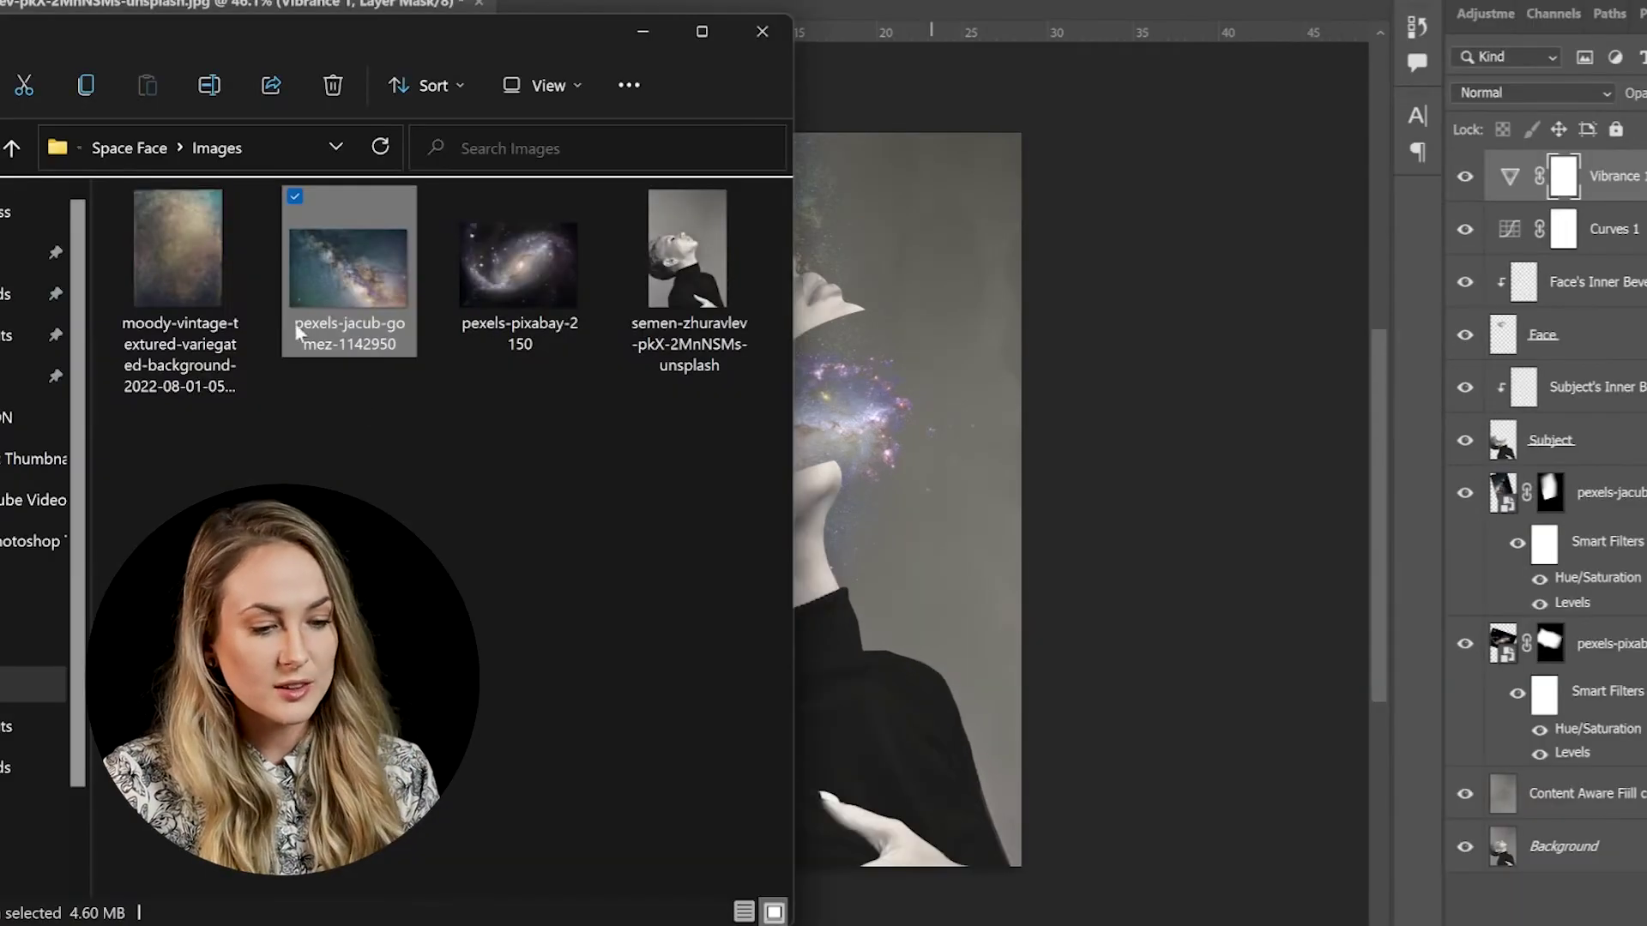
Place the moody vintage texture over the composite and change its layer blend mode to blend it in.
drag(206, 277, 929, 347)
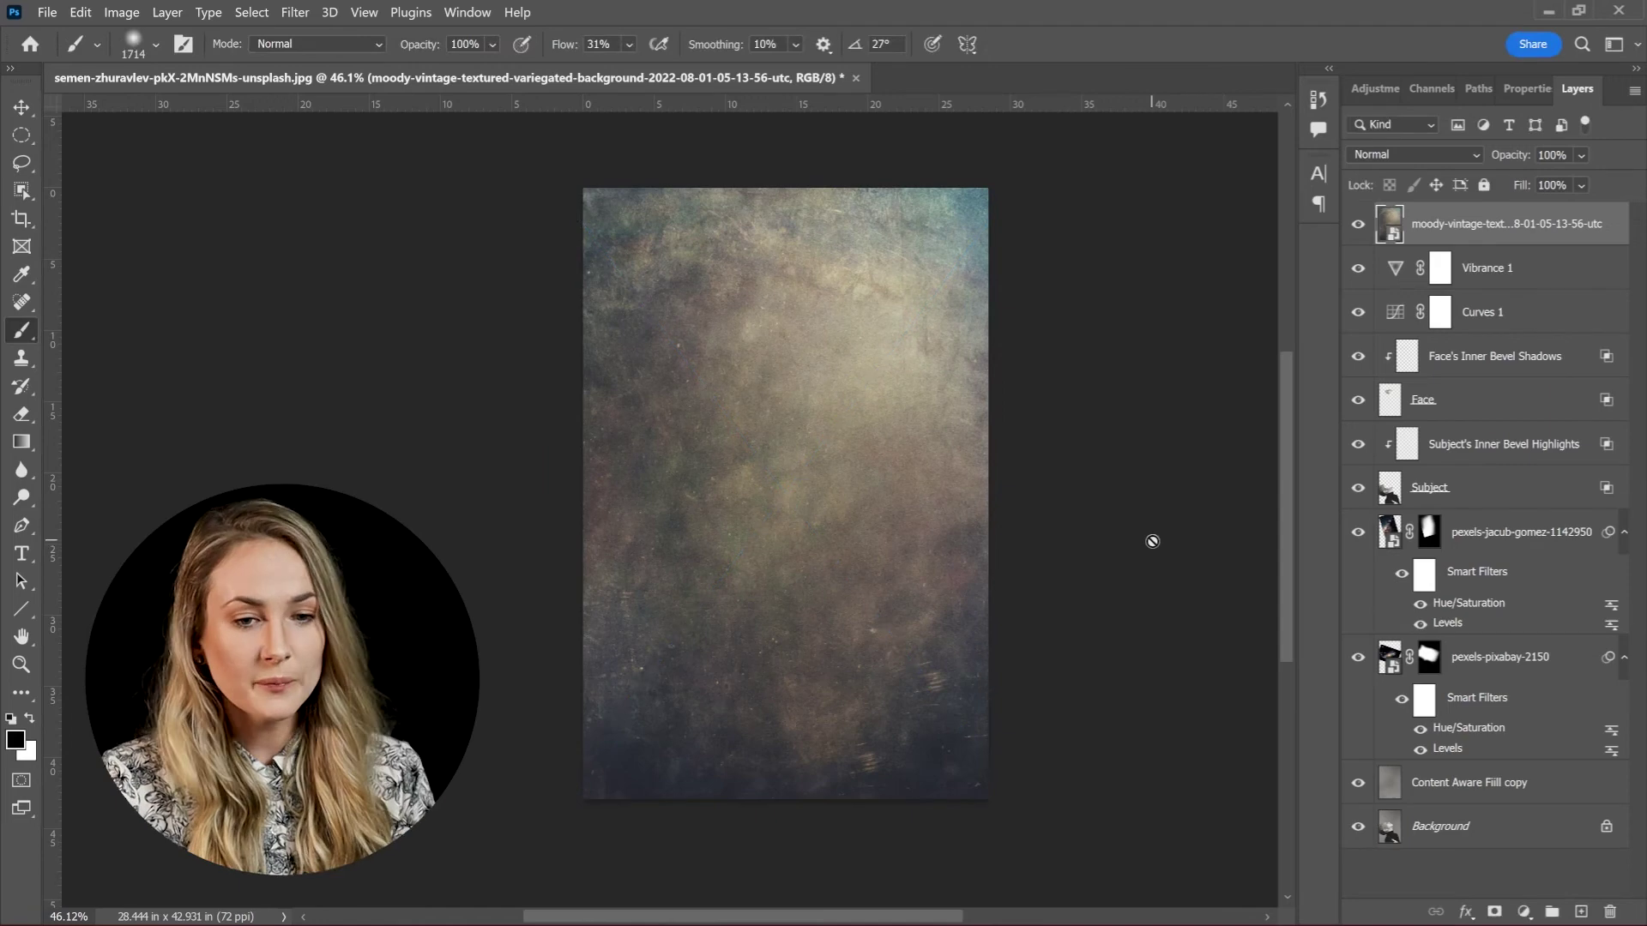
click(1418, 156)
click(1370, 433)
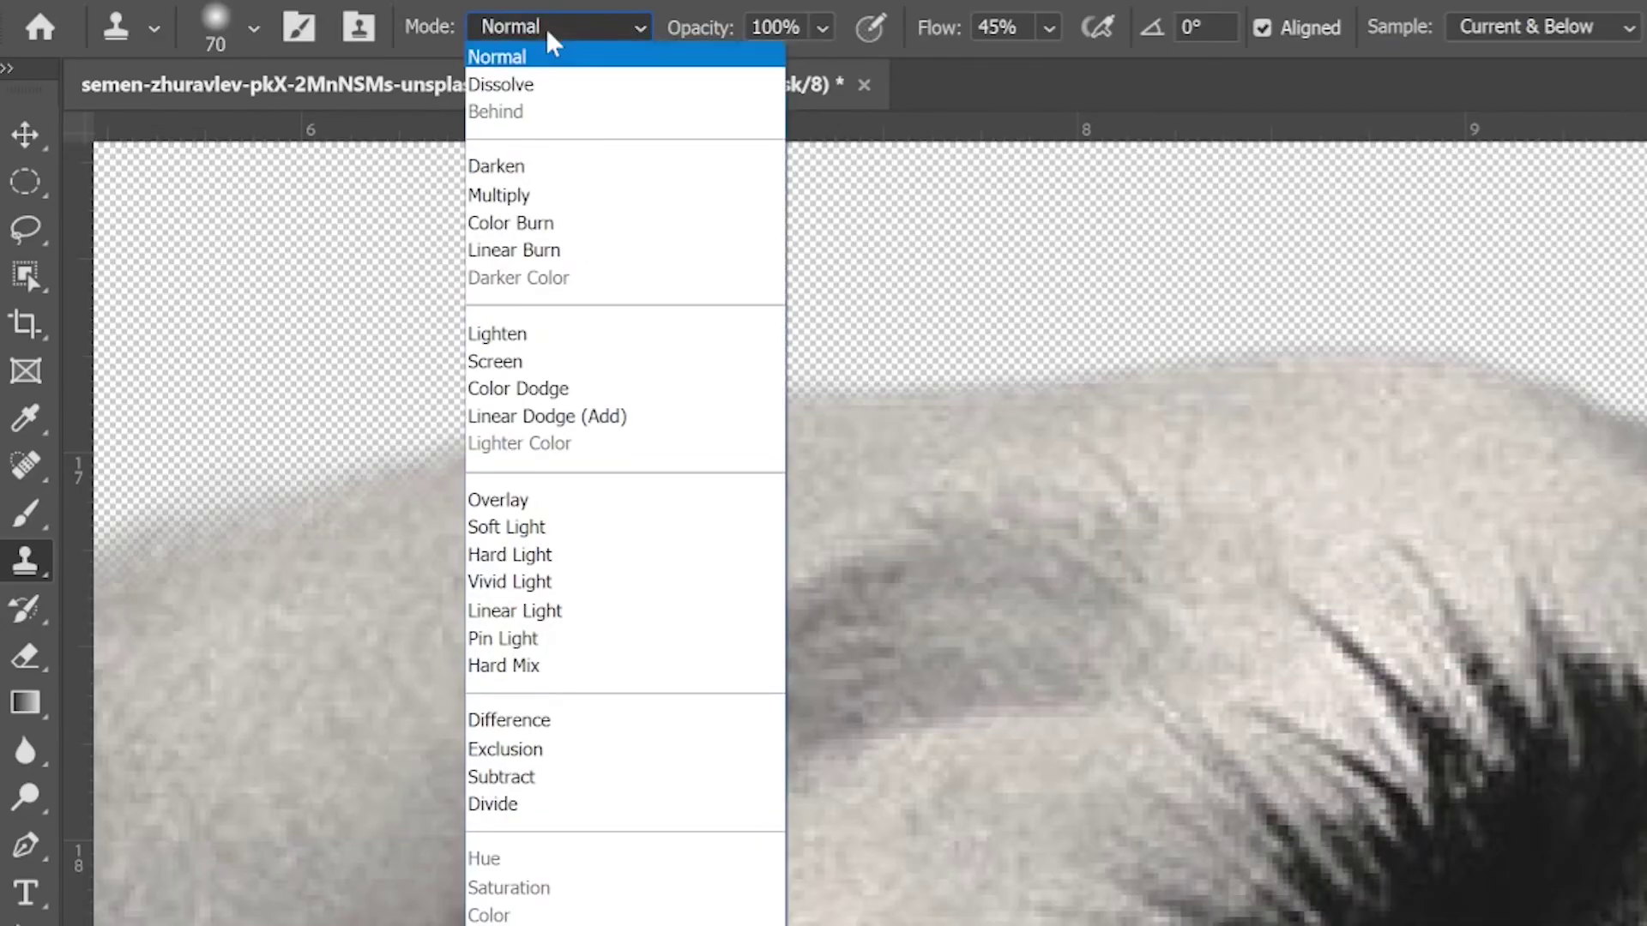
Set the Clone Stamp mode to Overlay for retouching the face's nose and lips.
click(511, 509)
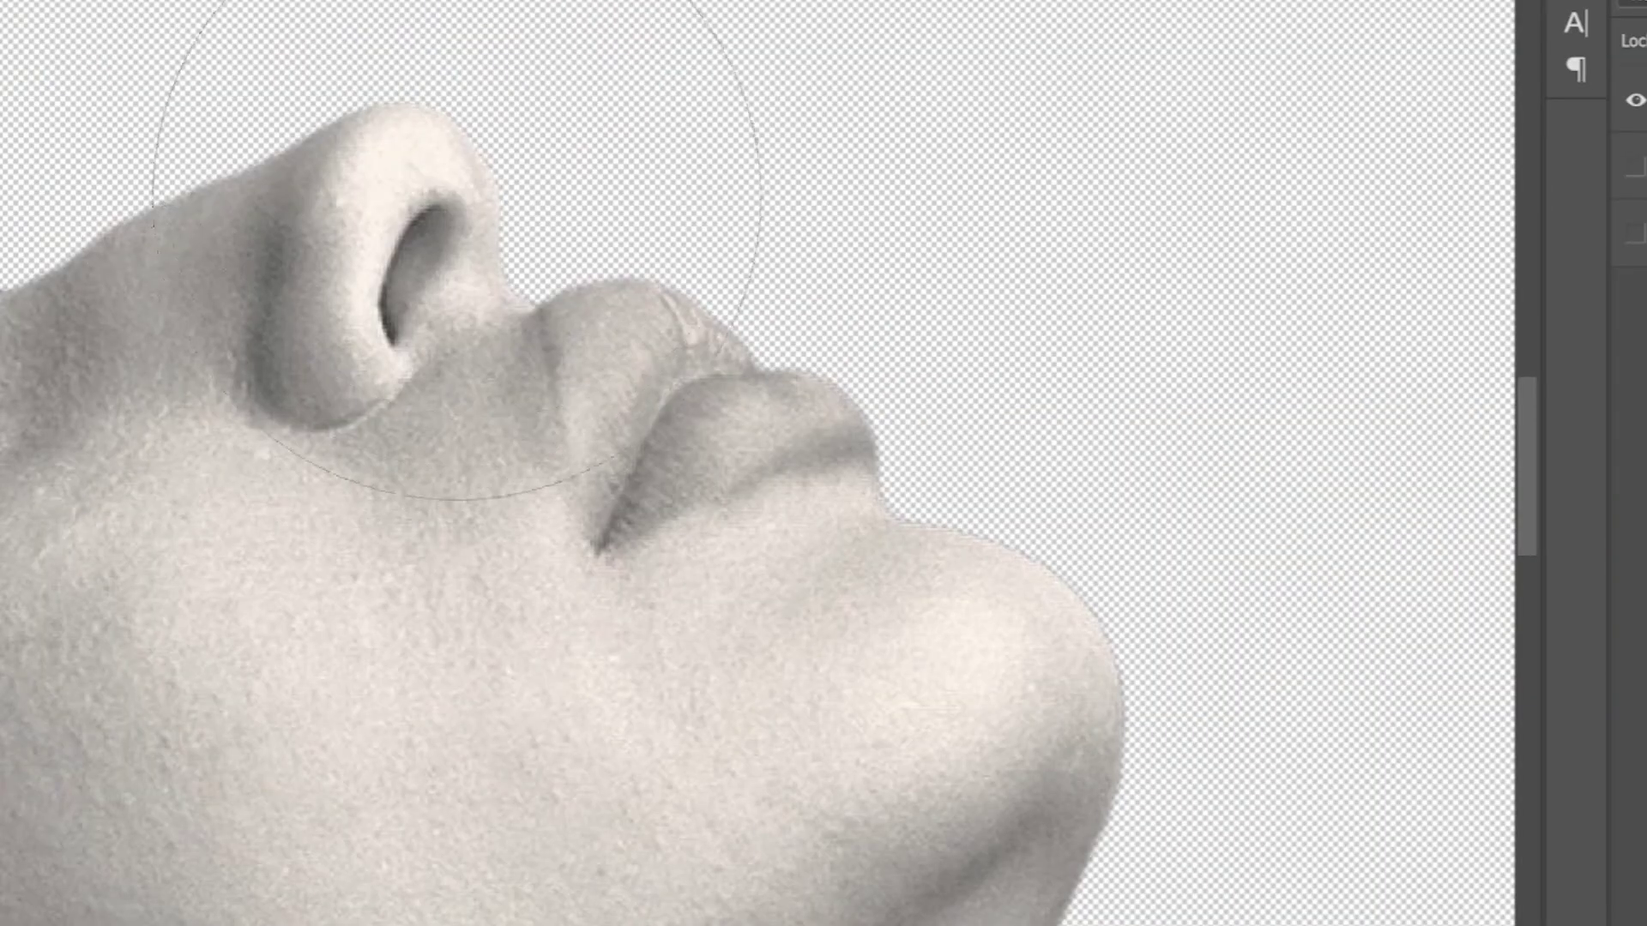